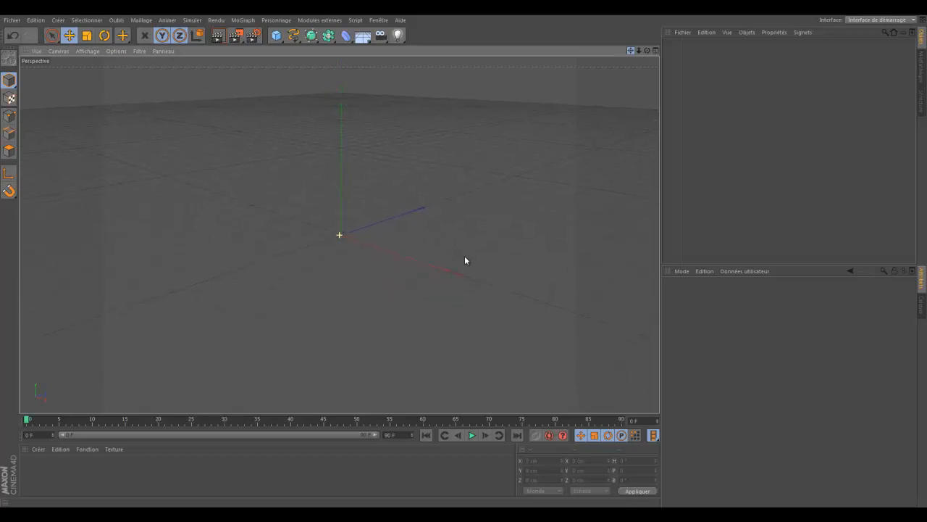
left_click_drag(647, 50, 465, 255)
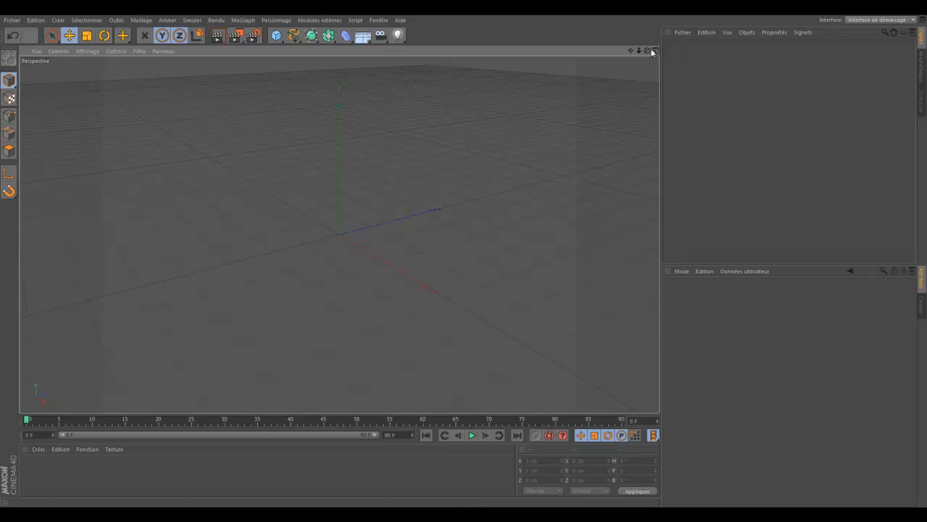
mouse_move(648, 51)
left_mouse_down()
mouse_move(466, 255)
mouse_move(447, 261)
mouse_move(464, 257)
left_mouse_up()
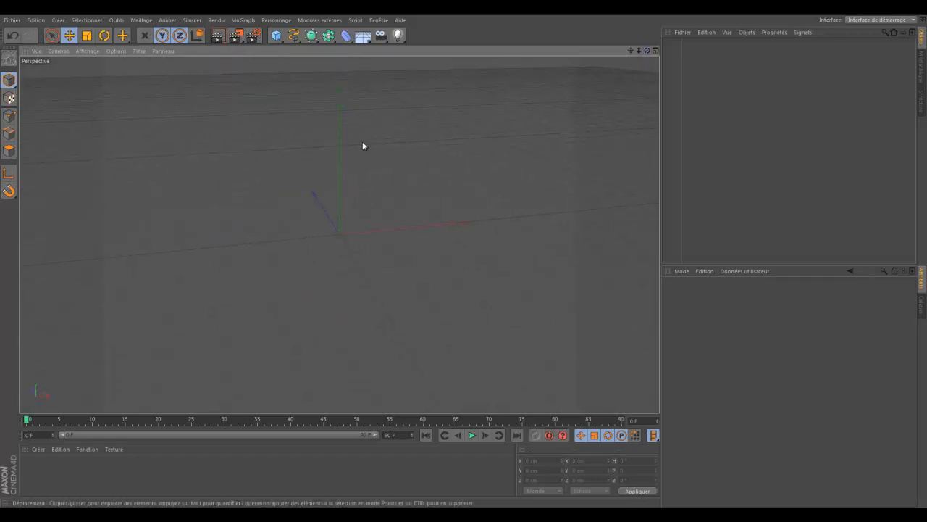
- Enable the X axis for object transformations
key("x")
left_click_drag(462, 256, 464, 255)
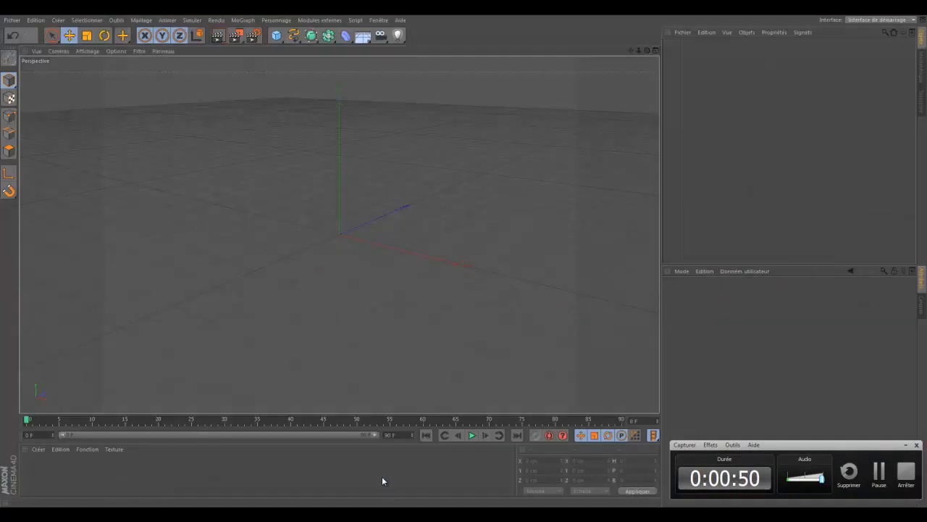
left_click(906, 444)
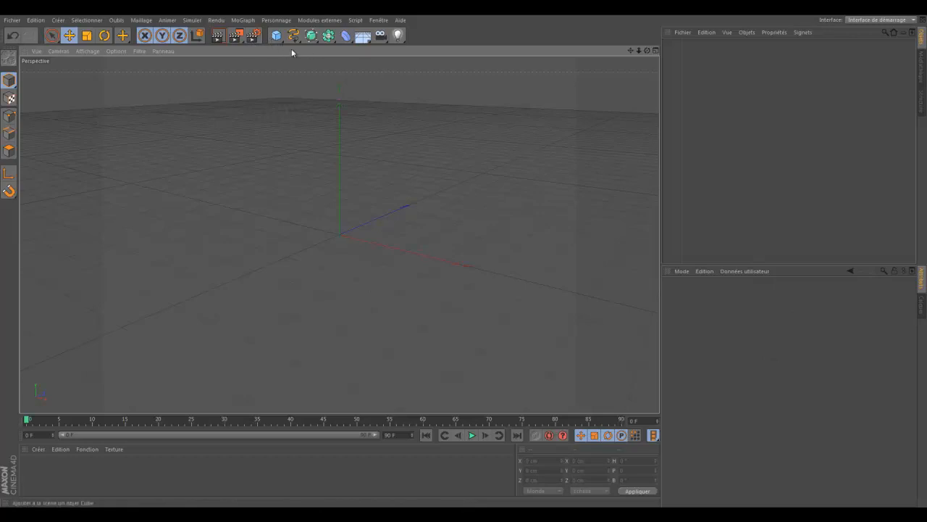
- Add a cube and set its X and Z sizes to 40 cm each
left_click(276, 35)
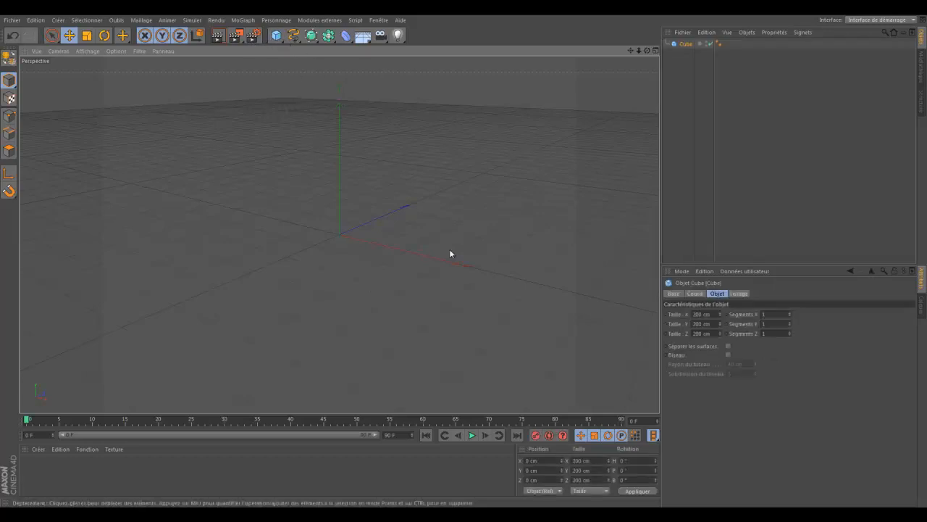
double_click(701, 314)
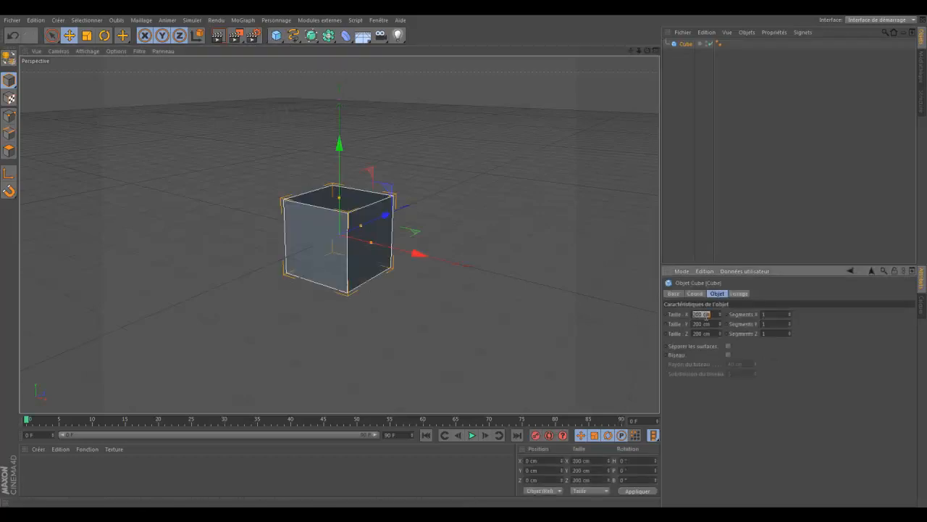
type("40")
double_click(701, 333)
type("40")
key("Return")
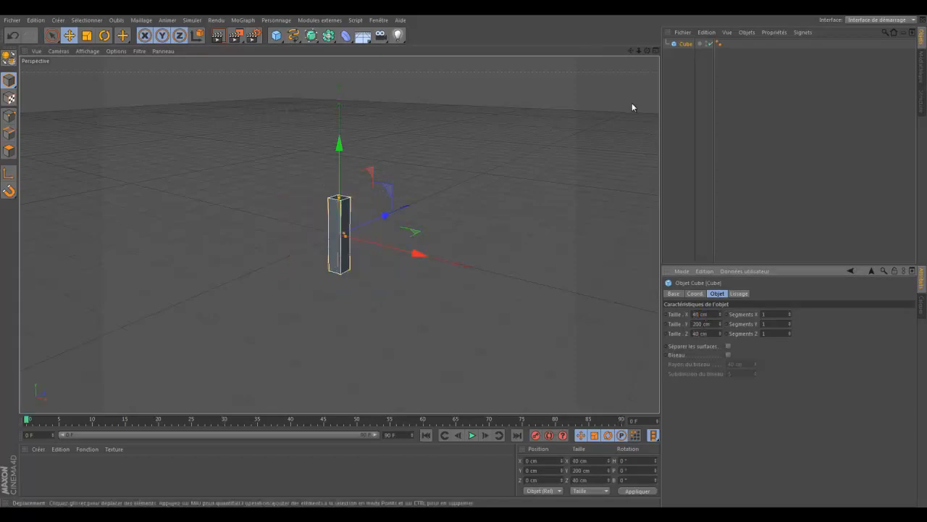
left_click_drag(646, 51, 462, 256)
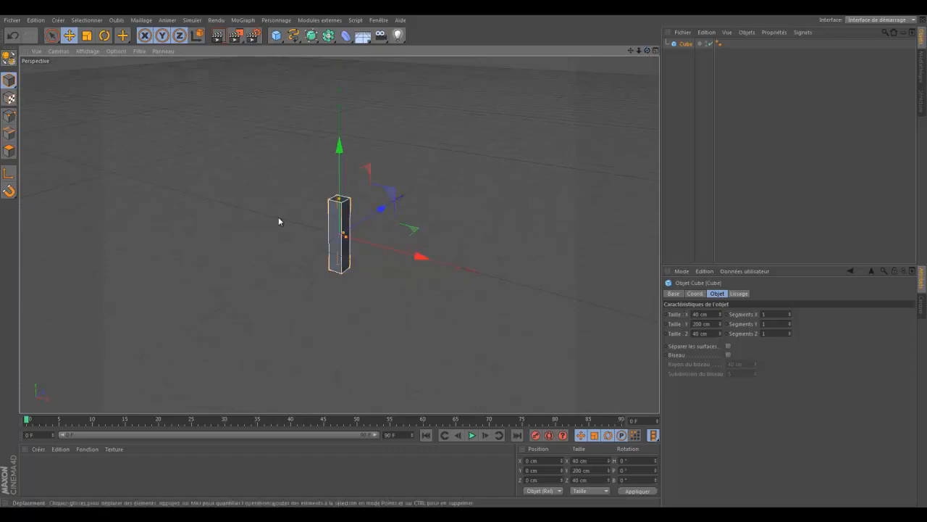
key("ctrl+v")
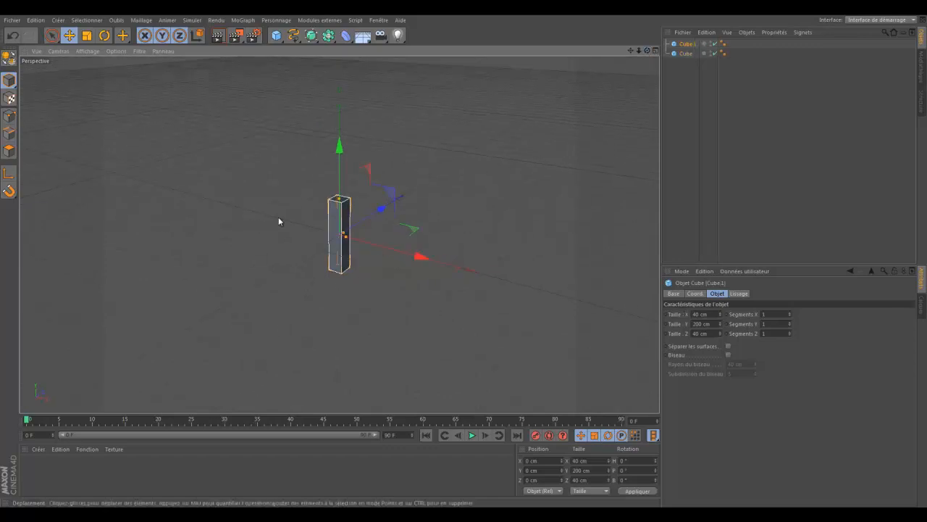
key("Delete")
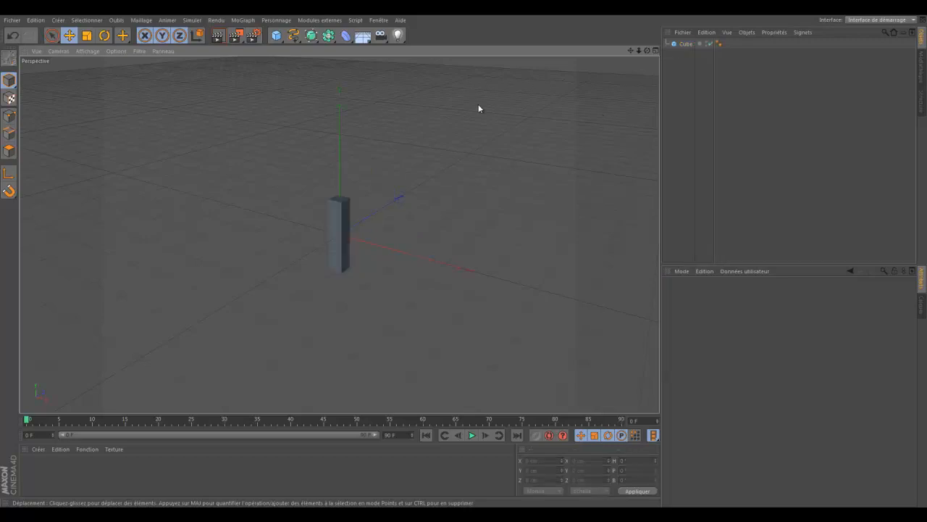
- Add a MoGraph Cloner (Cloneur) to the scene and make the cube its child
left_click(339, 221)
left_click(243, 21)
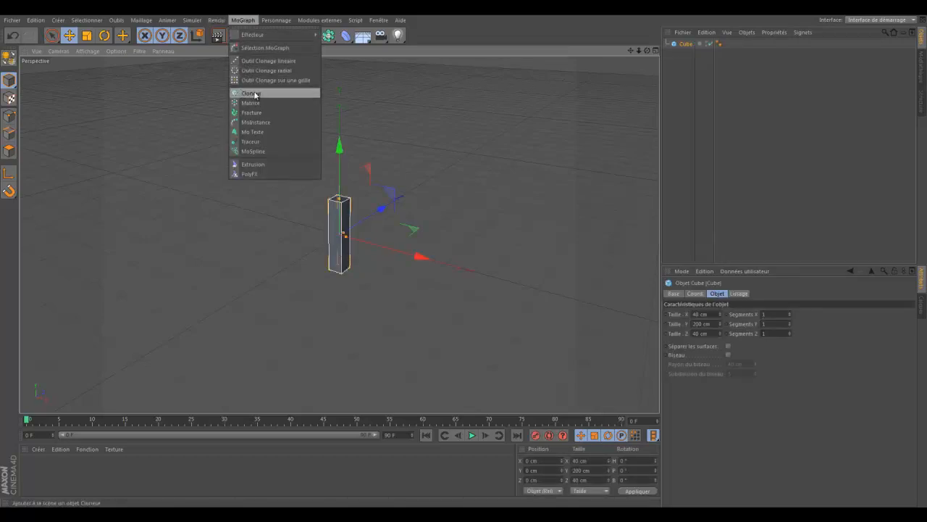
left_click(247, 94)
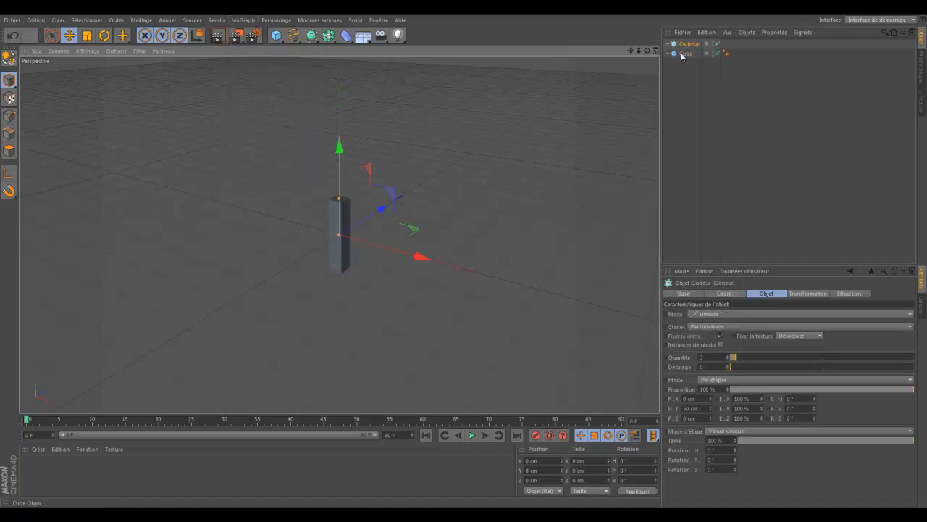
left_click_drag(685, 54, 689, 45)
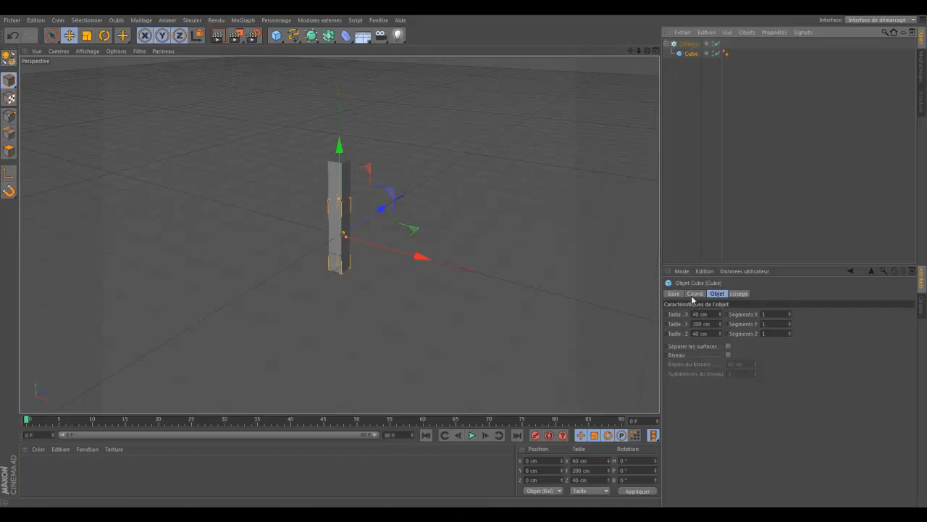
- Set the Cloner's Y position offset between clones (P.Y) to 0 cm
left_click(686, 44)
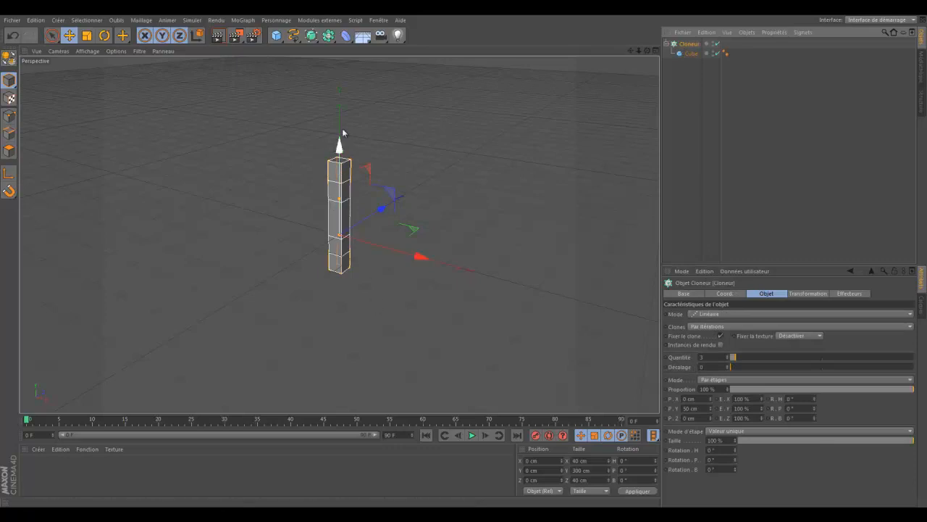
double_click(690, 408)
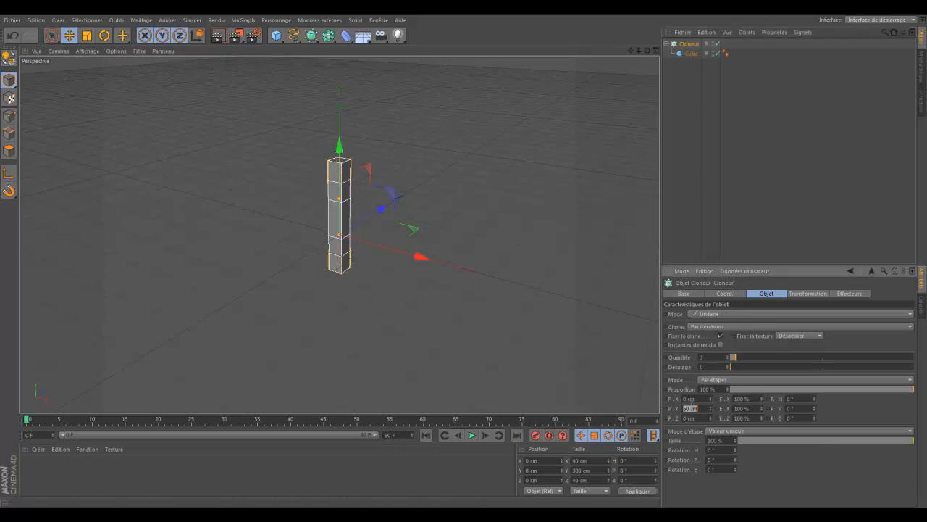
type("0")
key("Return")
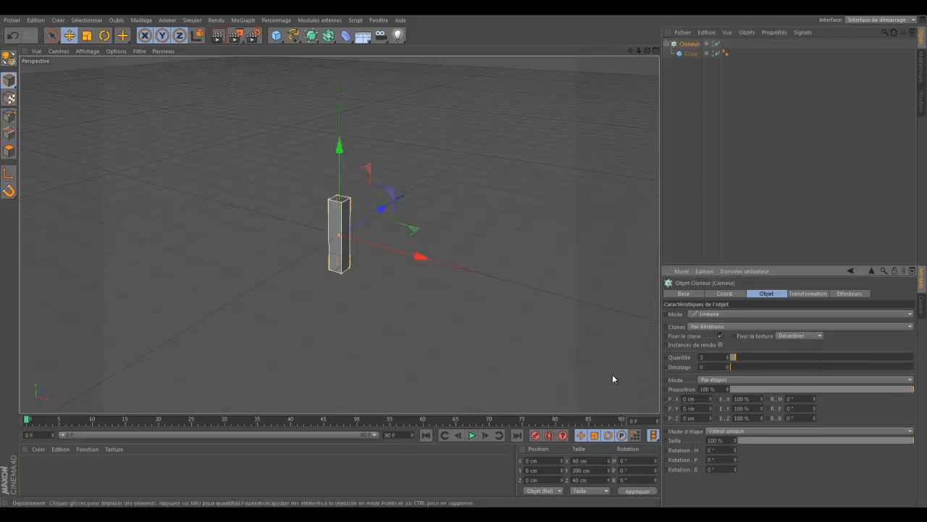
- Try the Cloner's grid distribution mode (Répartition sur une grille) with quantities of 1 along Y and 2 along Z
double_click(691, 399)
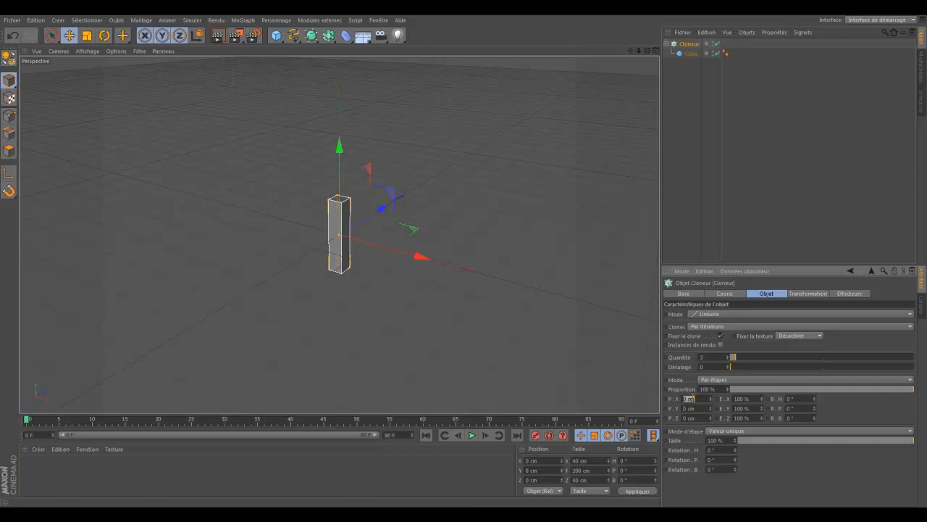
left_click(715, 314)
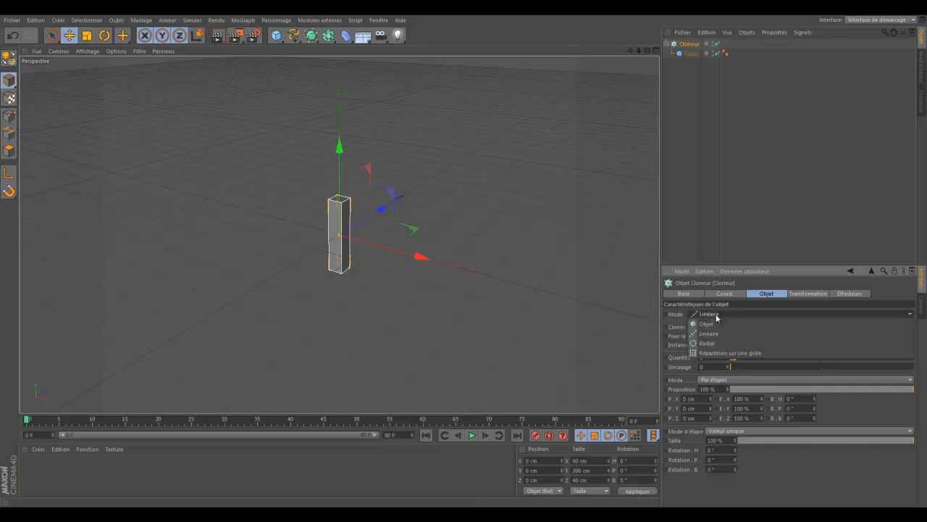
left_click(727, 353)
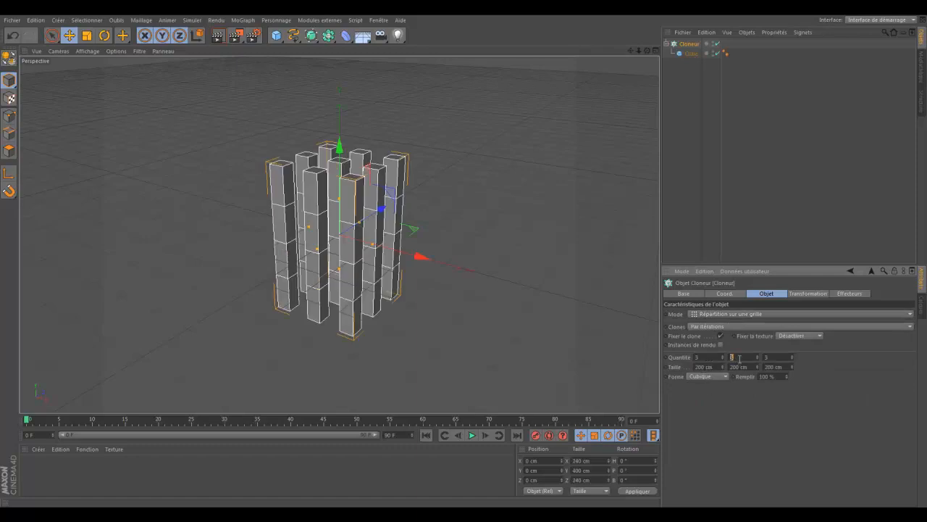
double_click(773, 359)
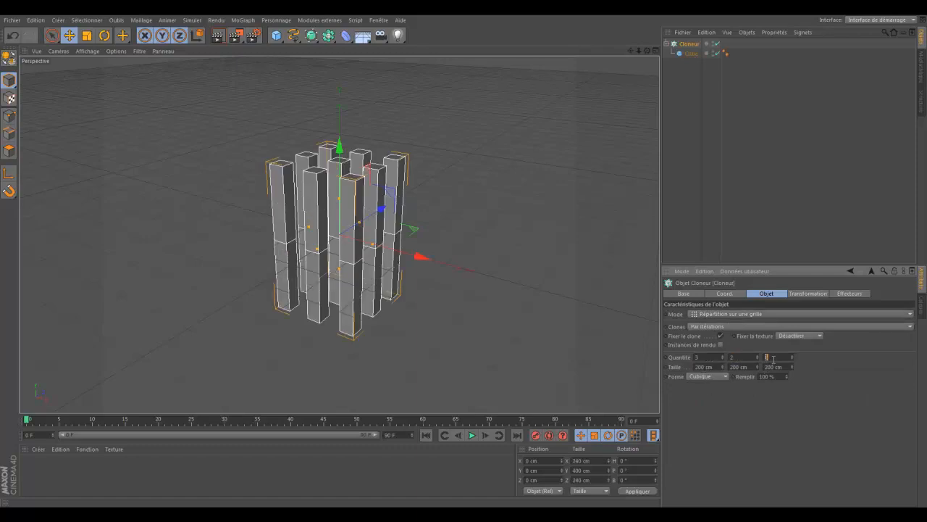
left_click(735, 356)
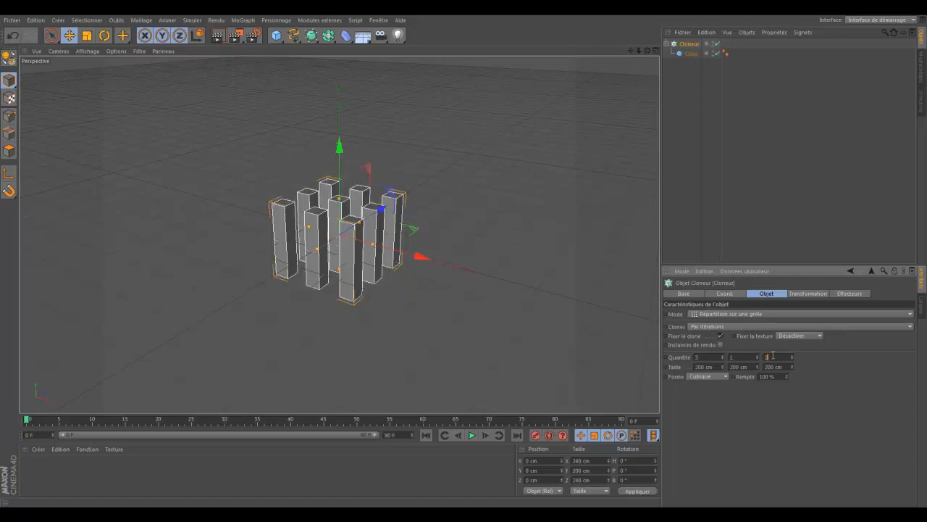
type("2")
key("Return")
mouse_move(647, 50)
left_mouse_down()
mouse_move(463, 255)
mouse_move(470, 255)
mouse_move(451, 256)
mouse_move(464, 258)
left_mouse_up()
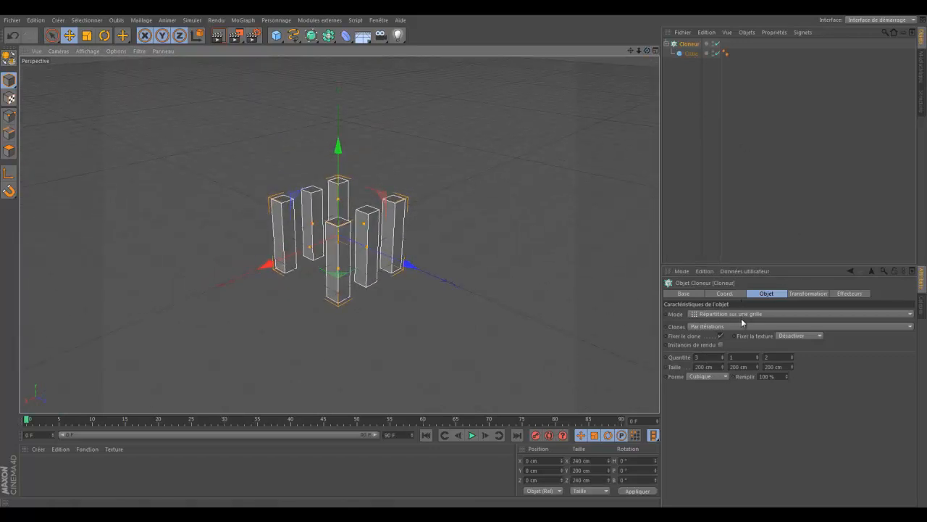
left_click(717, 356)
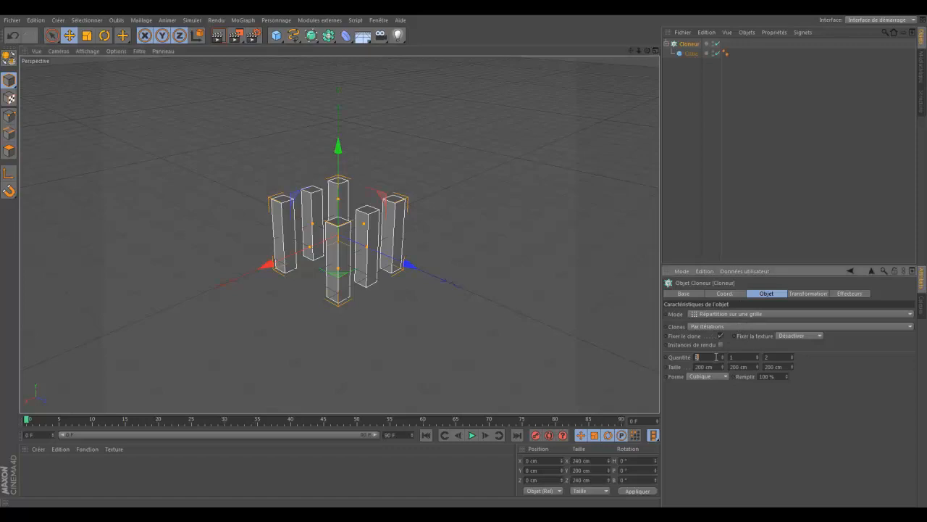
- Set the Cloner to linear mode (Linéaire) with a quantity of 13 clones
left_click(718, 315)
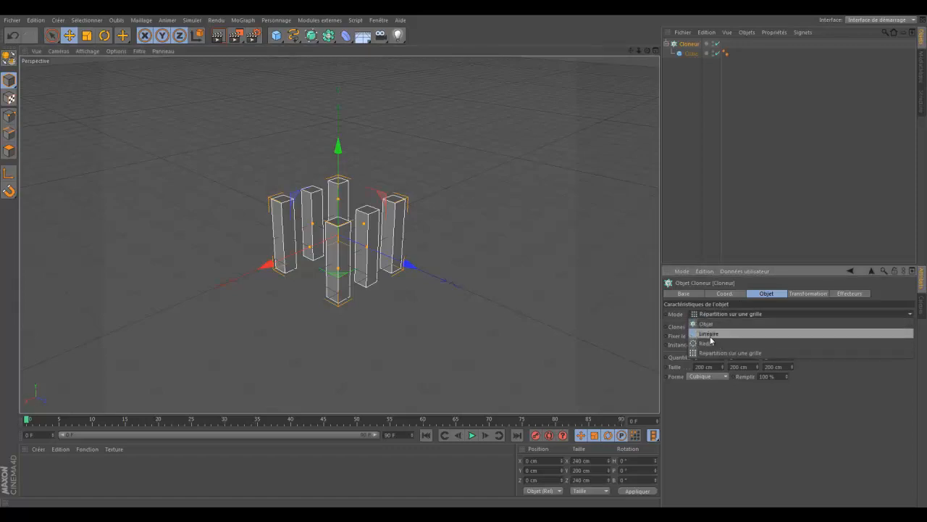
left_click(737, 334)
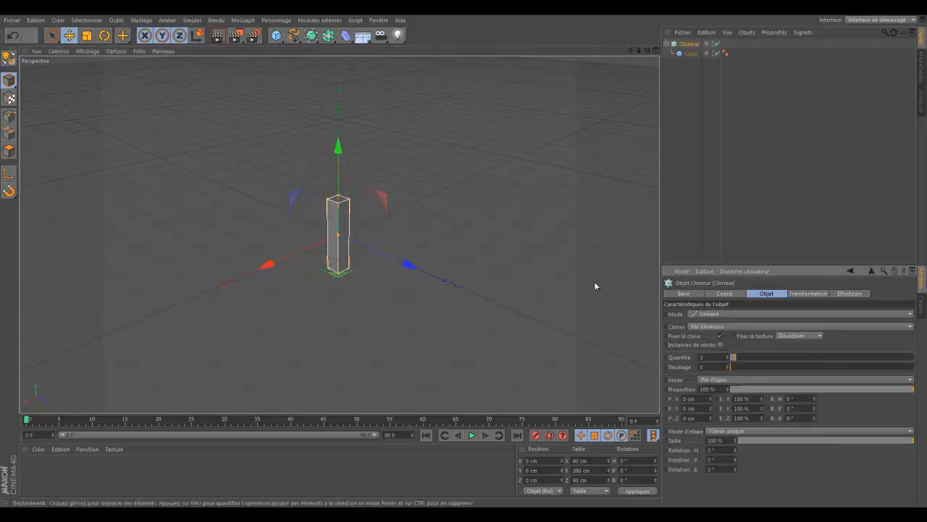
left_click_drag(730, 358, 755, 360)
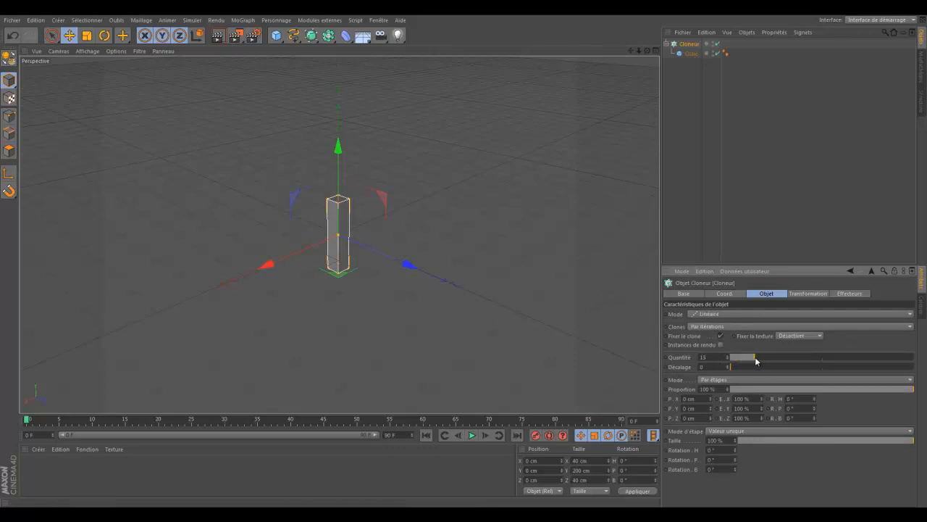
left_click(685, 359)
- Set the Cloner's X position offset between clones (P.X) to 48 cm
left_click(700, 399)
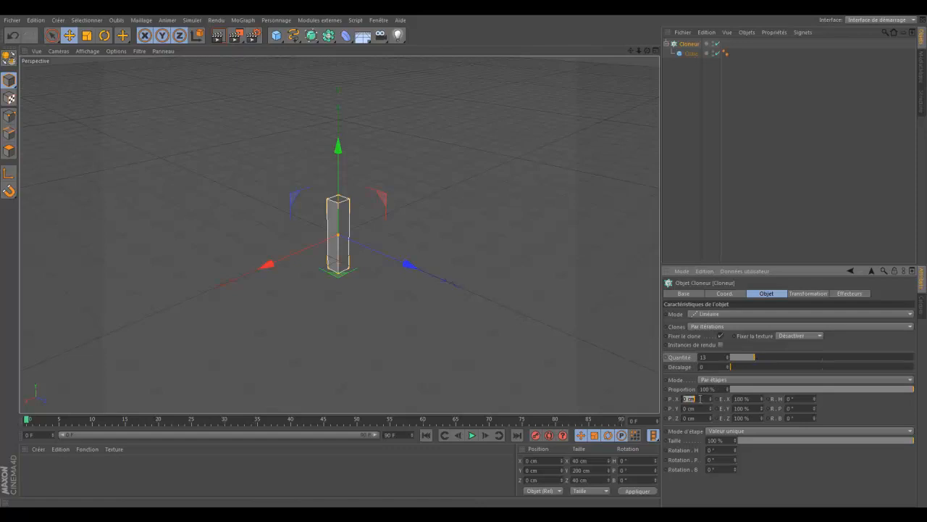
type("5")
key("Return")
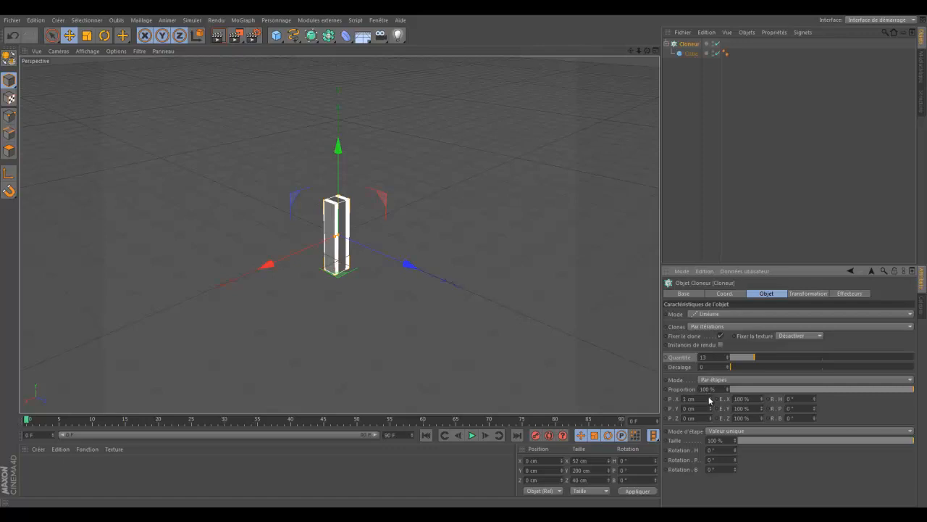
left_click_drag(709, 399, 710, 399)
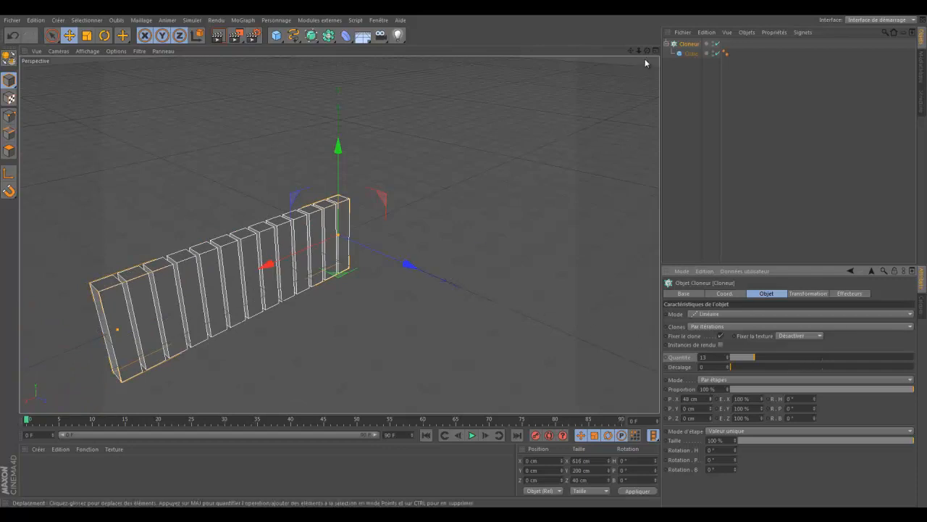
left_click_drag(647, 51, 462, 255)
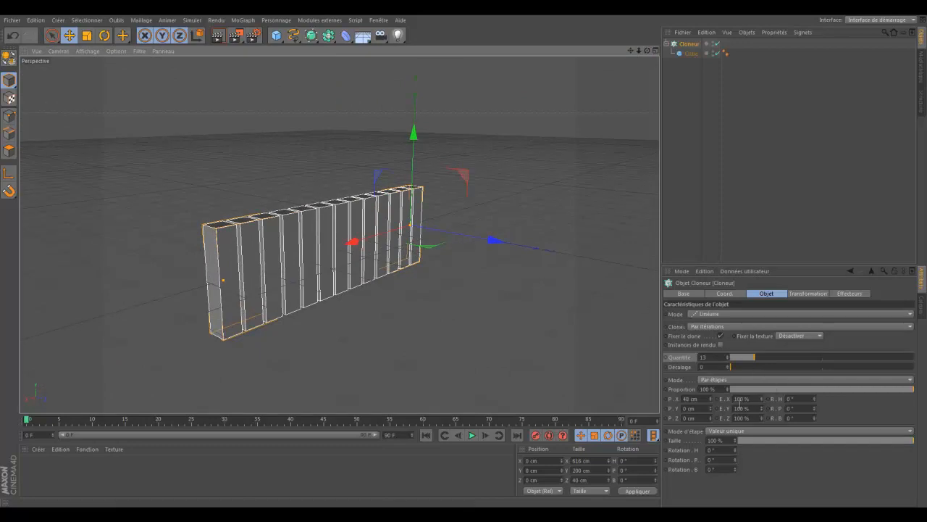
left_click(691, 398)
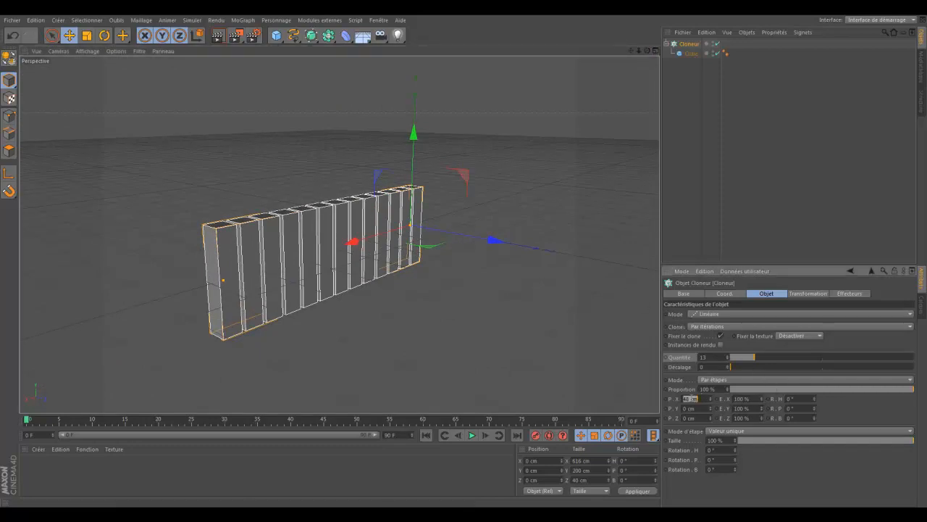
mouse_move(647, 50)
left_mouse_down()
mouse_move(464, 255)
mouse_move(757, 173)
left_mouse_up()
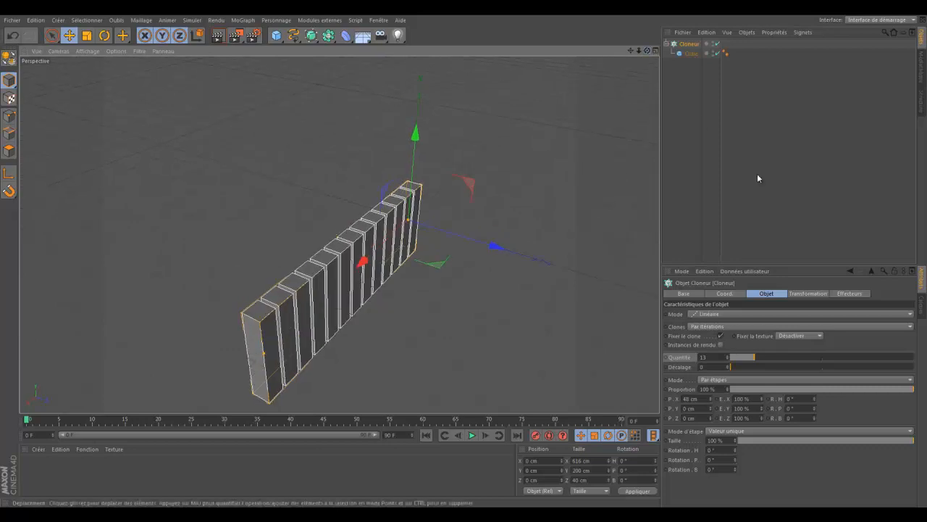
left_click(819, 293)
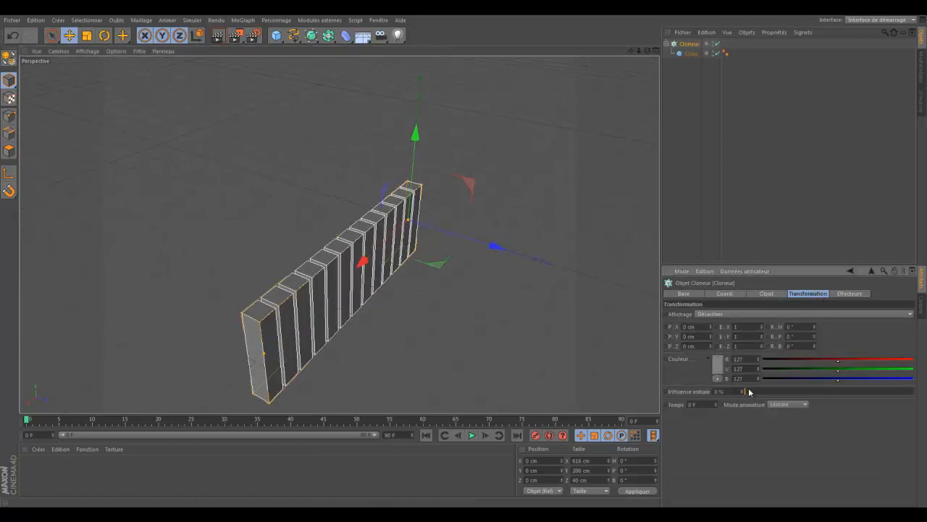
left_click(766, 294)
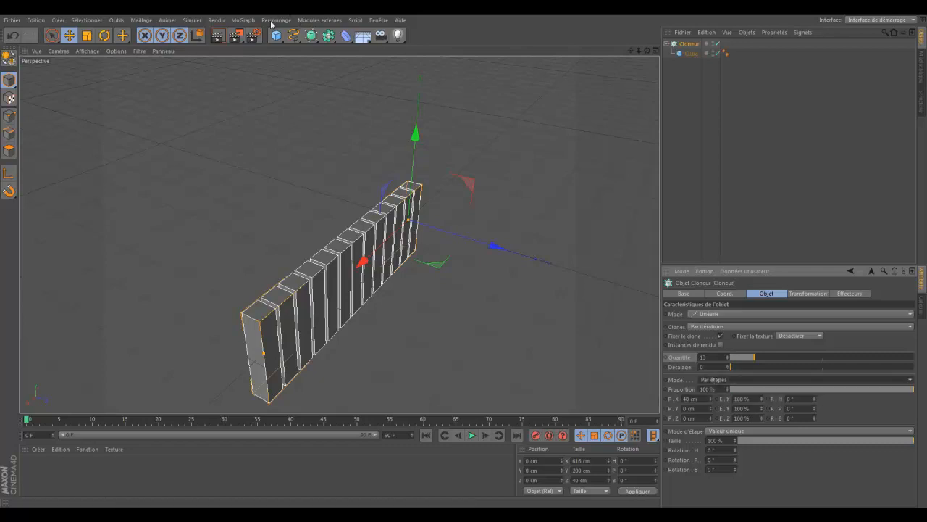
left_click_drag(649, 50, 463, 256)
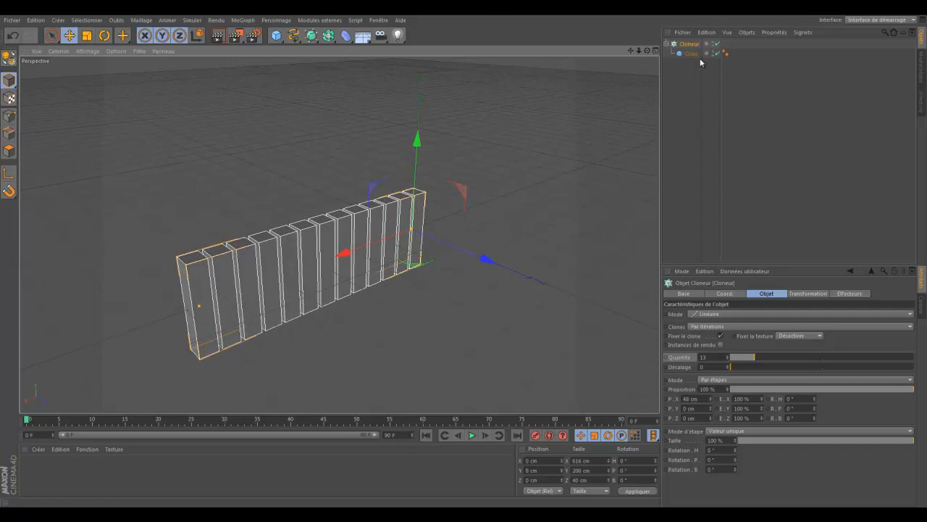
- Add a MoGraph Audio effector (Effecteur Audio) to the Cloner
left_click(666, 43)
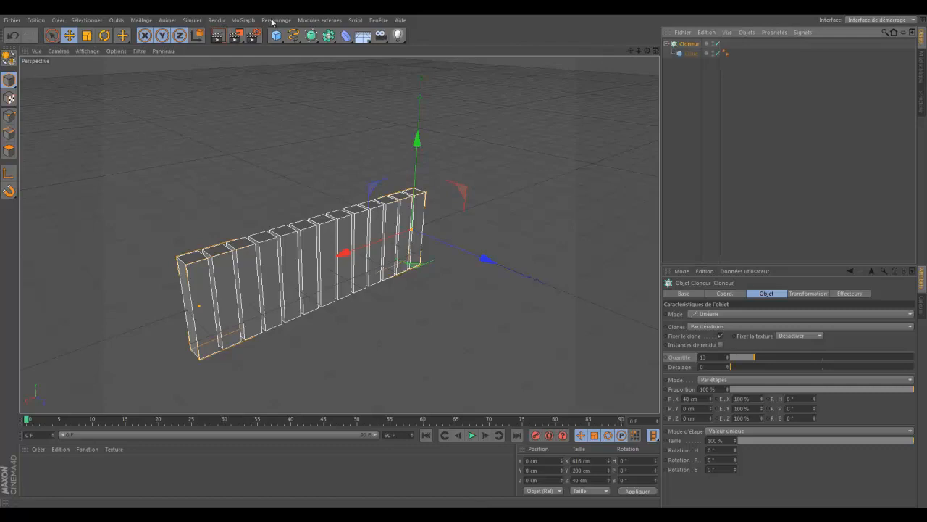
left_click(245, 20)
mouse_move(260, 34)
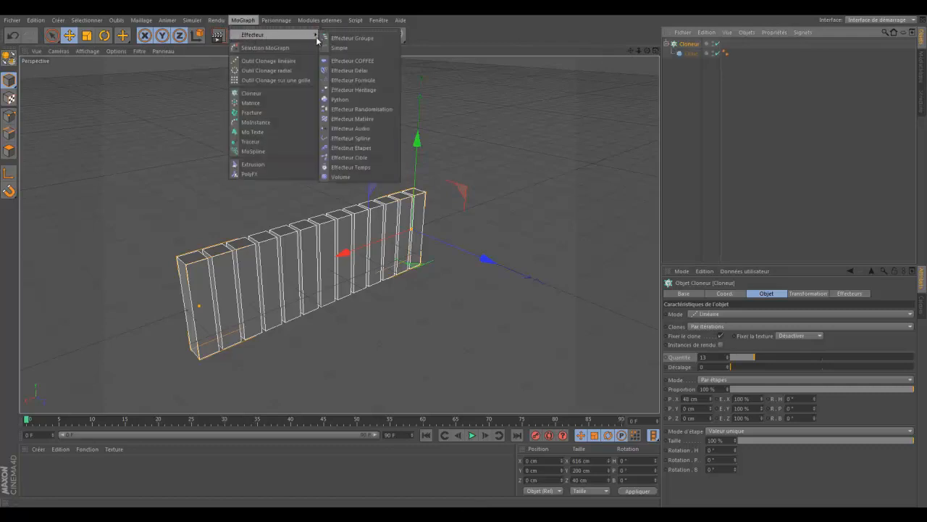
left_click(366, 129)
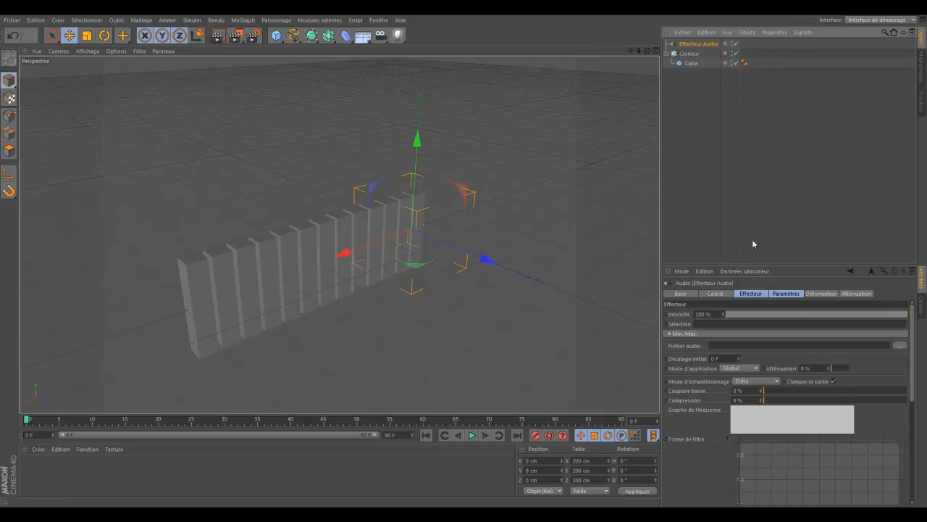
- Load "[Nu Disco] - Rundfunk - Turn Around [Monstercat Release]" as the Audio effector's sound file
left_click(759, 295)
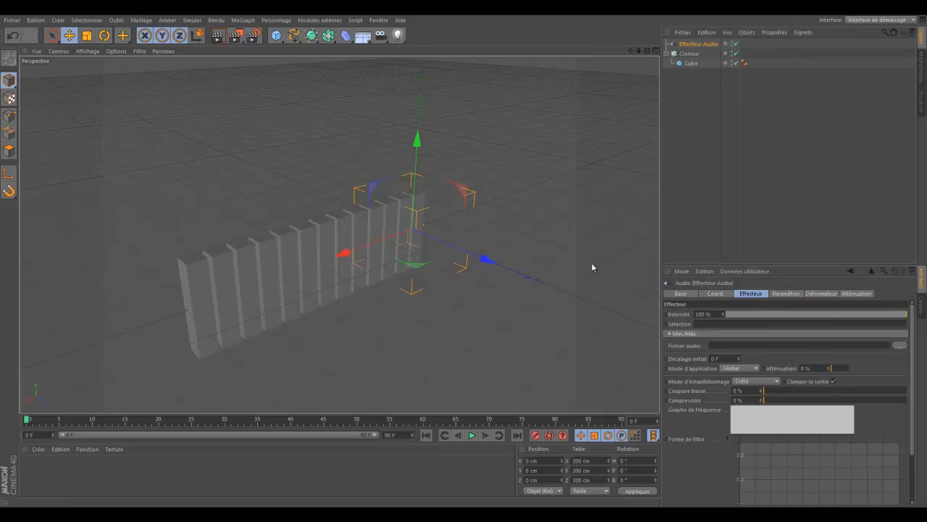
left_click(897, 347)
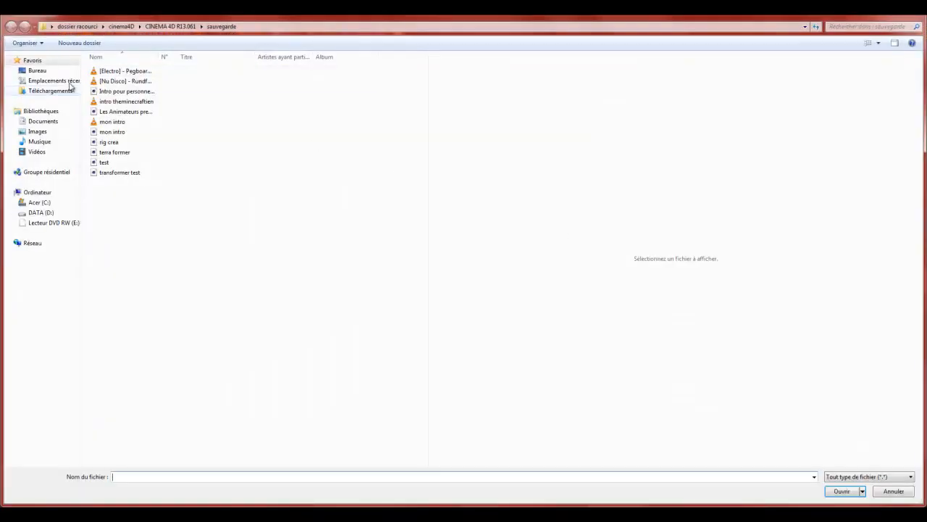
double_click(138, 81)
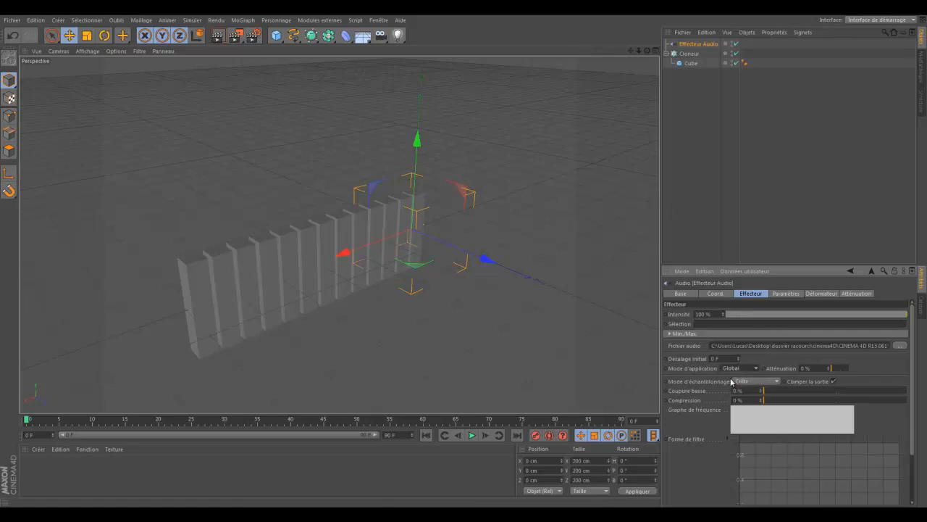
- Play the animation to check how the clones react to the sound, and return to frame 0
left_click(785, 294)
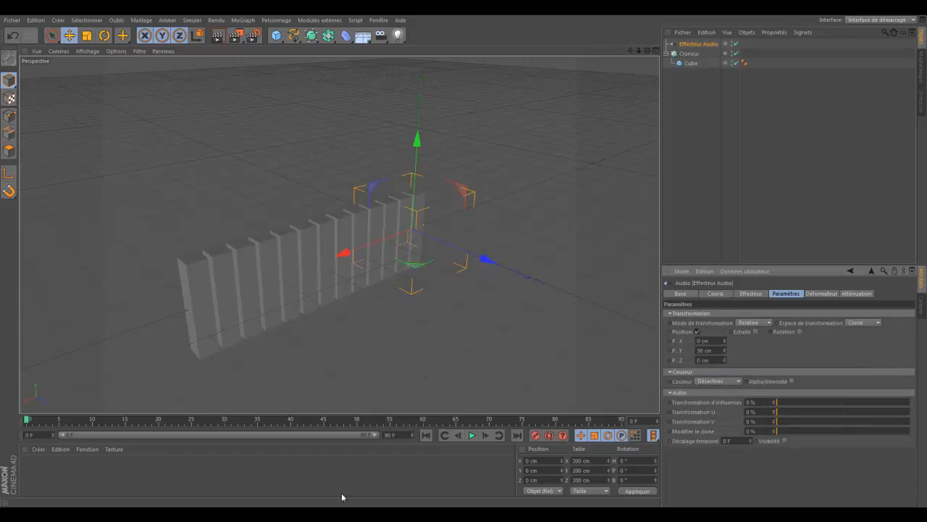
left_click(471, 436)
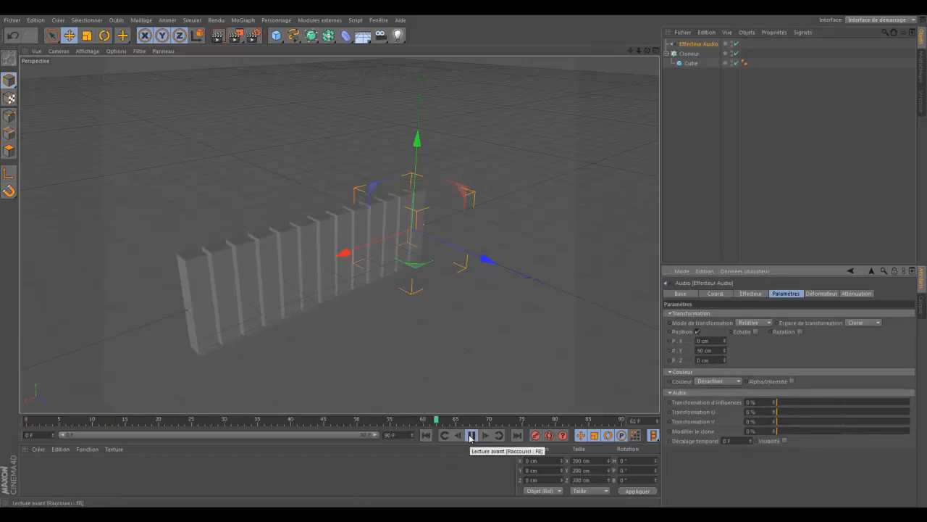
left_click(471, 436)
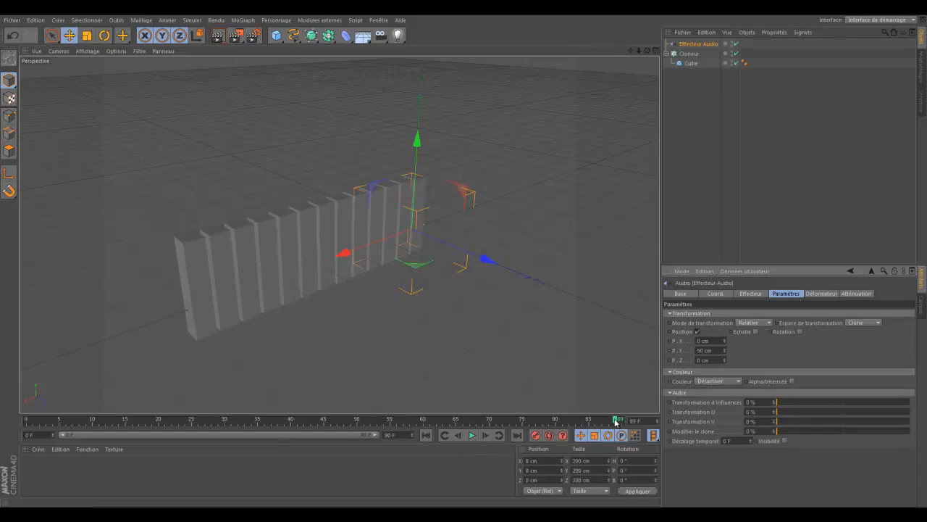
left_click_drag(615, 423, 23, 420)
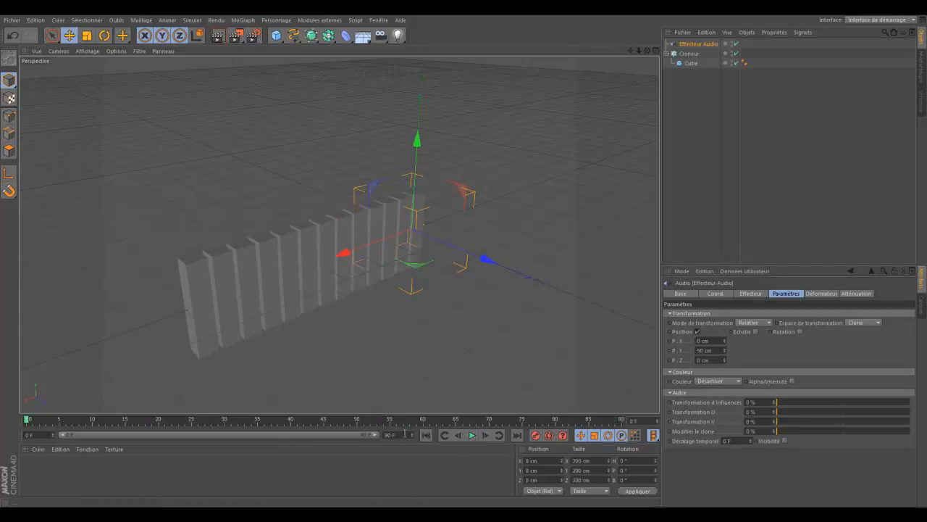
- Lengthen the animation to 300 frames, expand the preview range to match, and play it before returning to frame 0
key("Return")
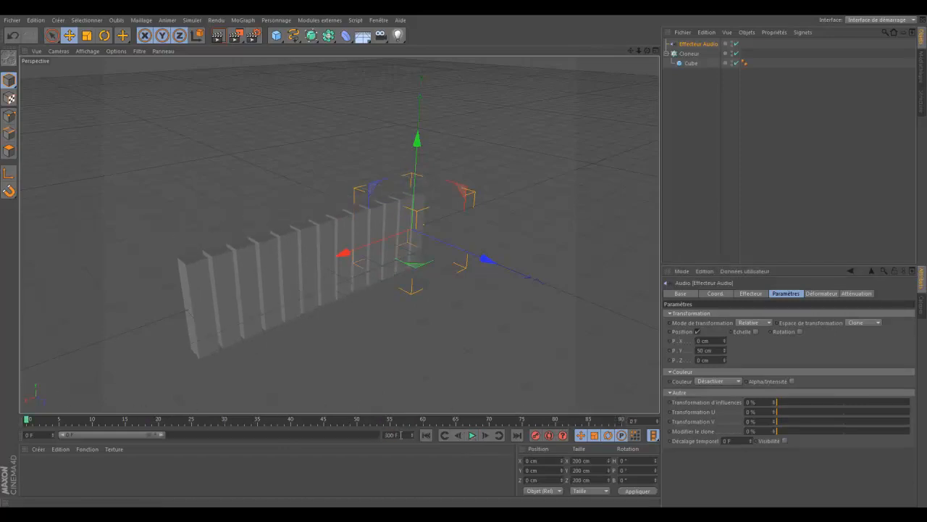
left_click_drag(163, 440, 393, 435)
left_click(472, 435)
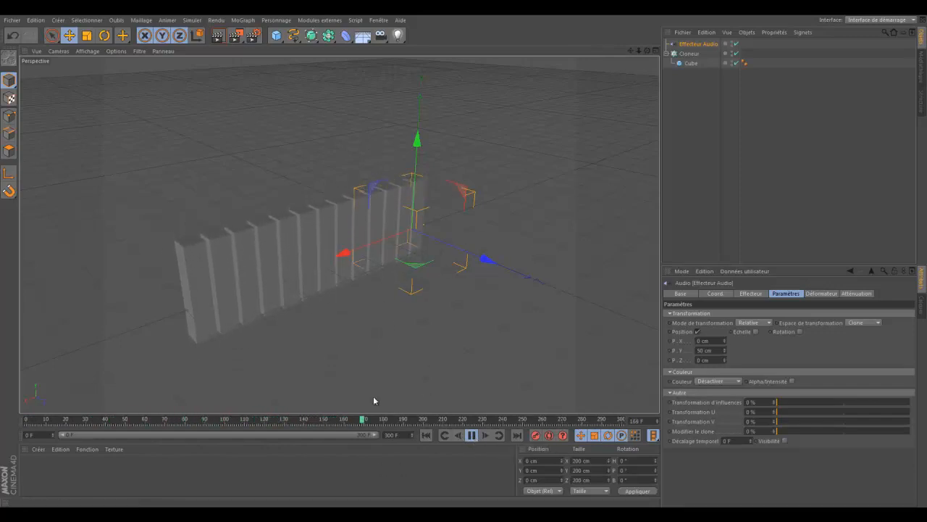
left_click(472, 436)
left_click_drag(413, 422, 26, 422)
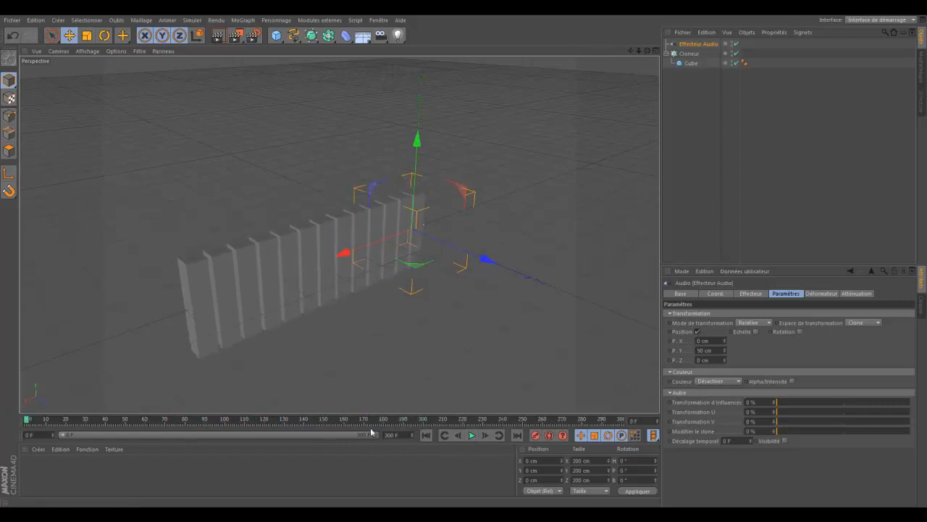
- Set the Audio effector's application mode to Par étapes and preview the animation, returning to frame 0
left_click(753, 294)
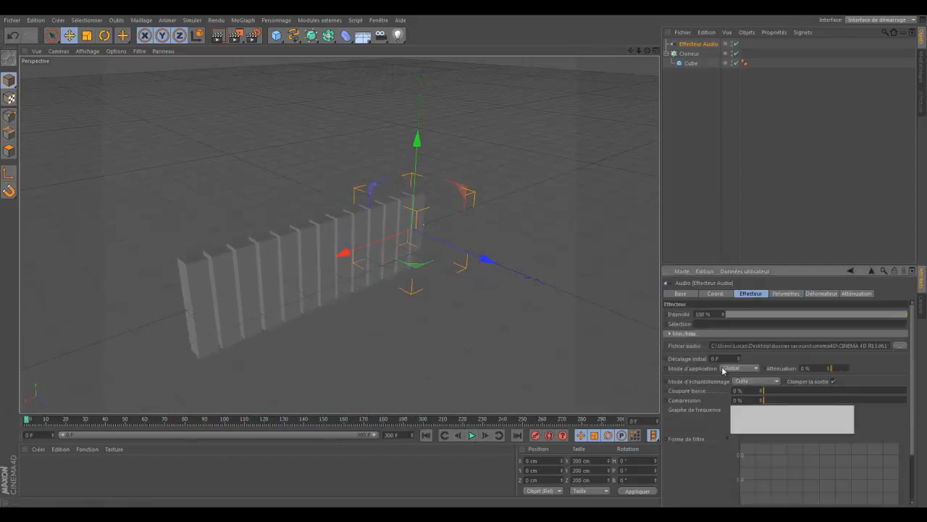
left_click(747, 370)
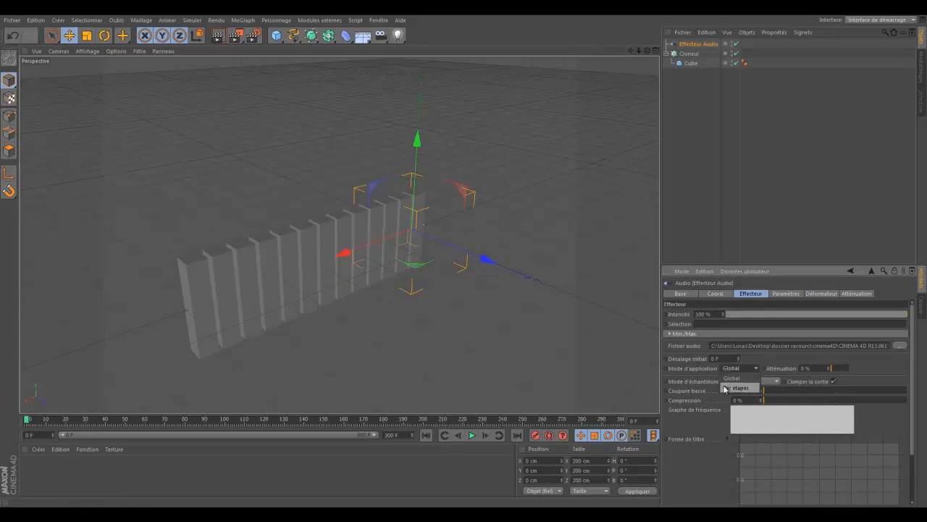
left_click(726, 389)
left_click(472, 435)
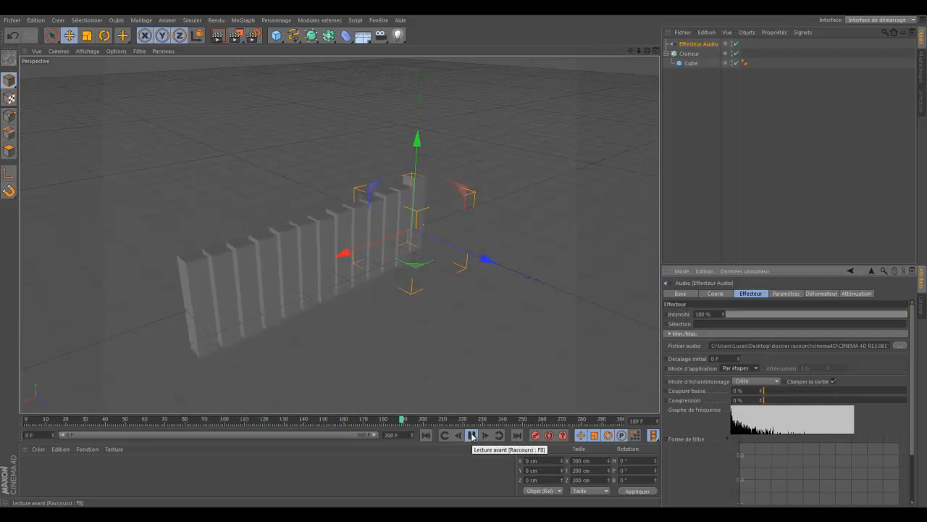
left_click(472, 435)
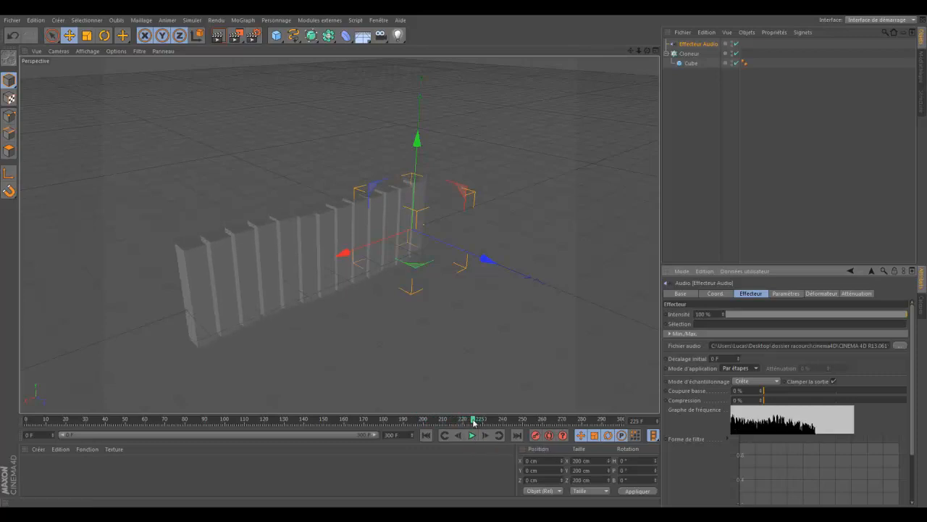
left_click_drag(474, 421, 0, 395)
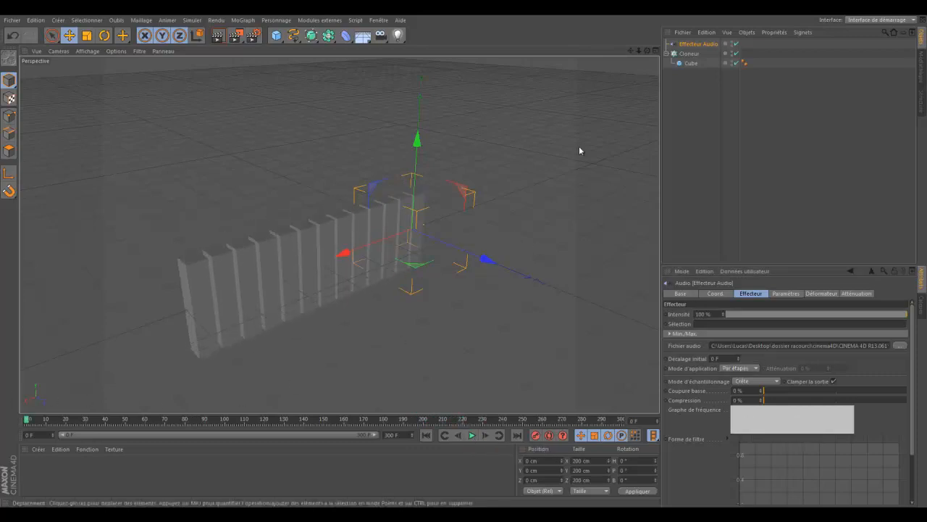
- Enable scale (Échelle) on the Audio effector with E.Y at 1, and preview the animation before returning to frame 0
left_click(784, 293)
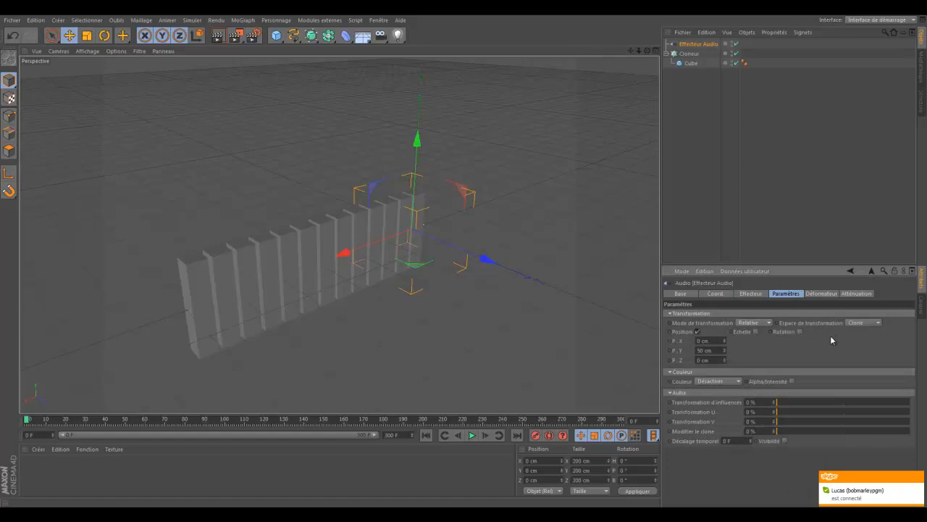
left_click(755, 334)
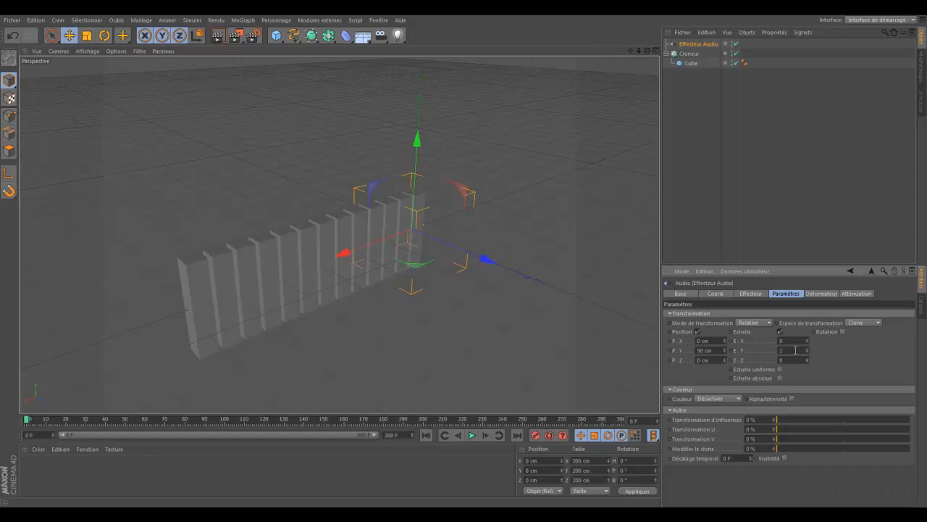
left_click(471, 435)
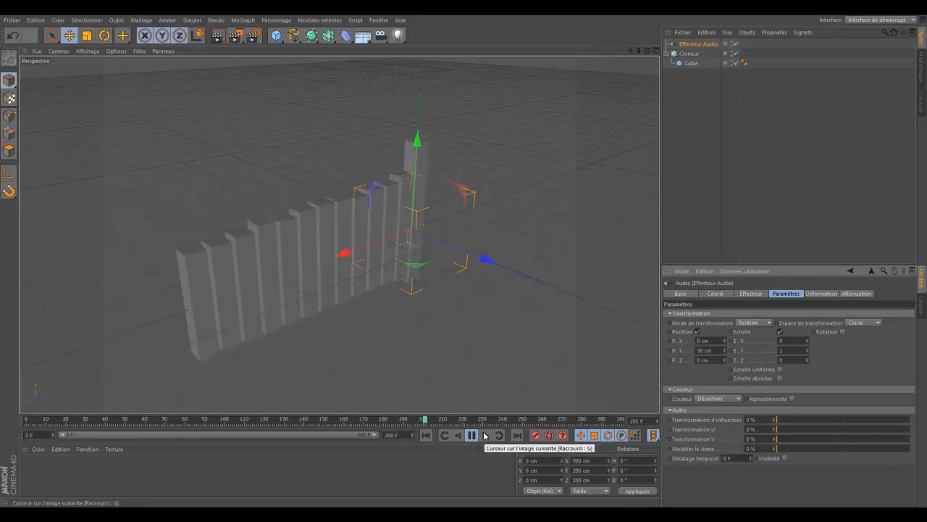
left_click(473, 435)
left_click_drag(464, 420, 1, 419)
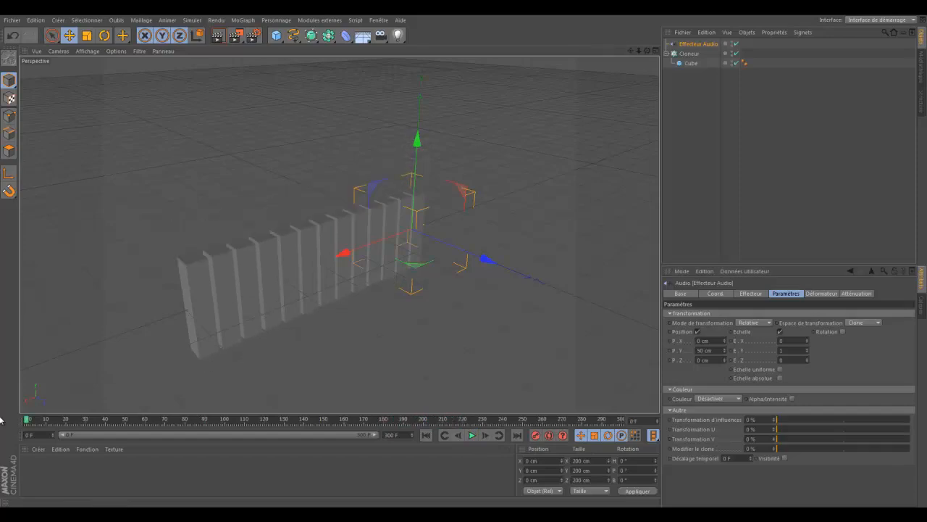
- Replace the Audio effector's sound file with the "[Electro] - Pegboar..." track and preview the animation
left_click(750, 293)
left_click(899, 348)
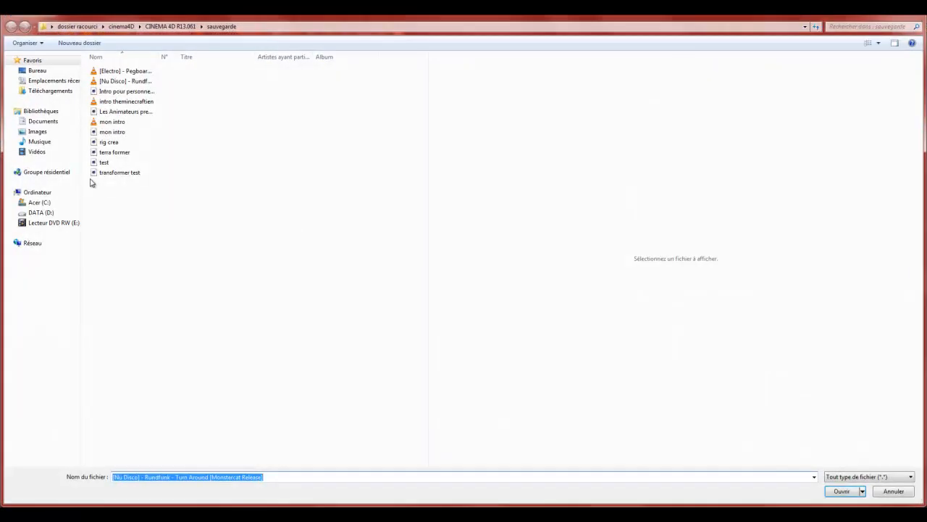
left_click(106, 72)
double_click(106, 72)
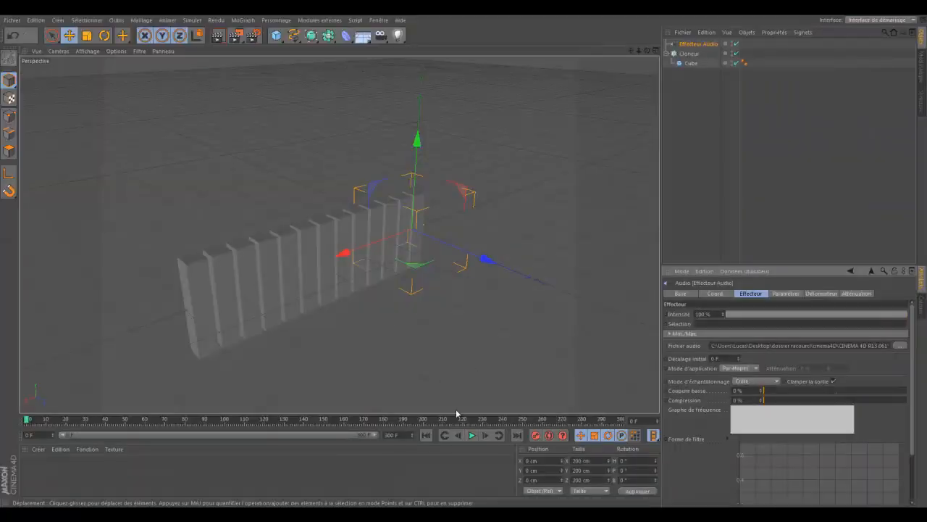
left_click(471, 436)
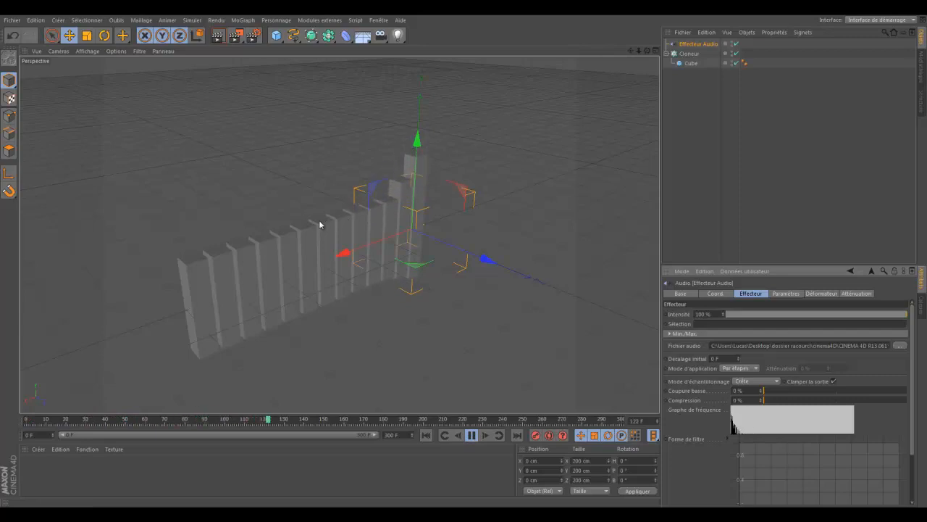
left_click(471, 435)
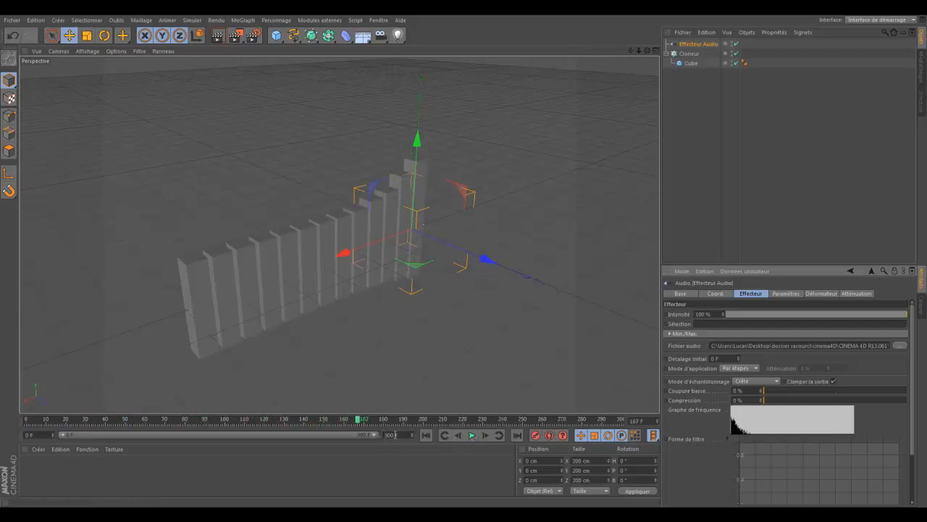
- Lengthen the animation to 500 frames, expand the preview range to match, and play it before returning to frame 0
left_click(395, 434)
type("500")
key("Return")
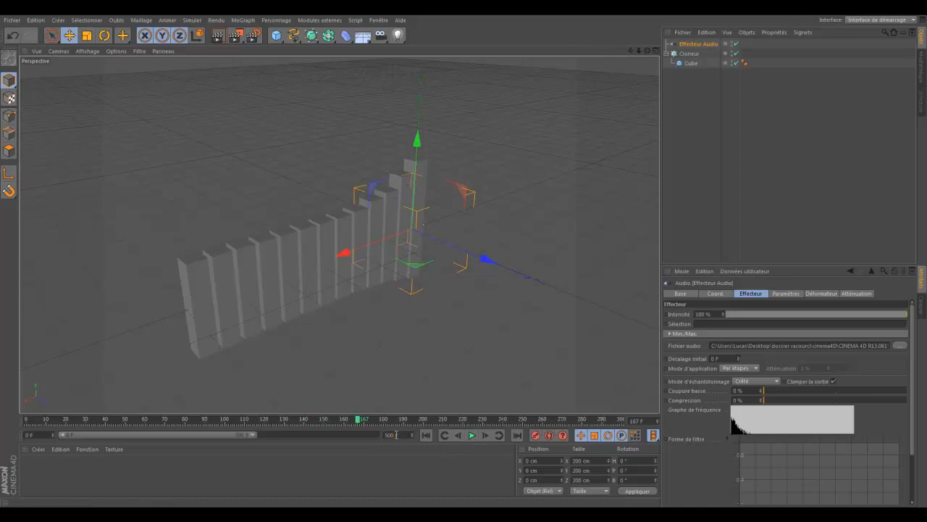
left_click_drag(257, 436, 377, 434)
left_click(471, 435)
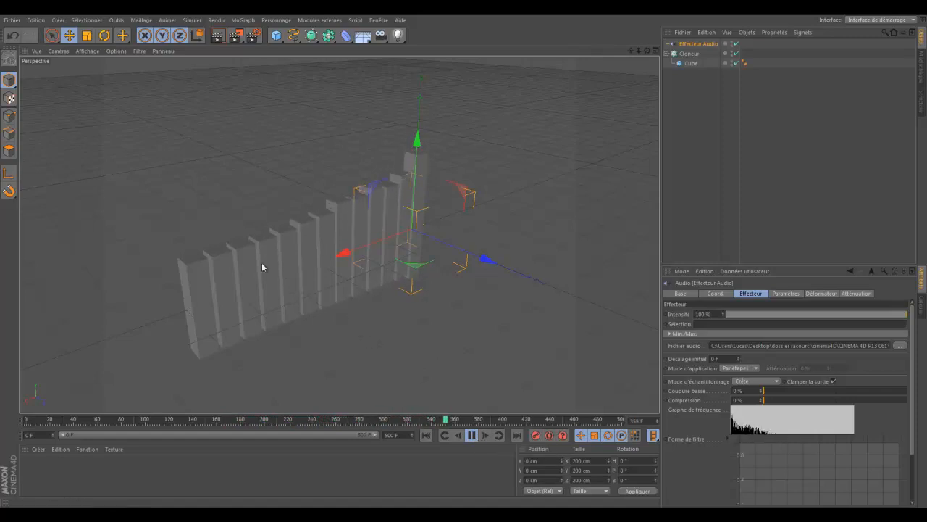
left_click(471, 435)
left_click(27, 419)
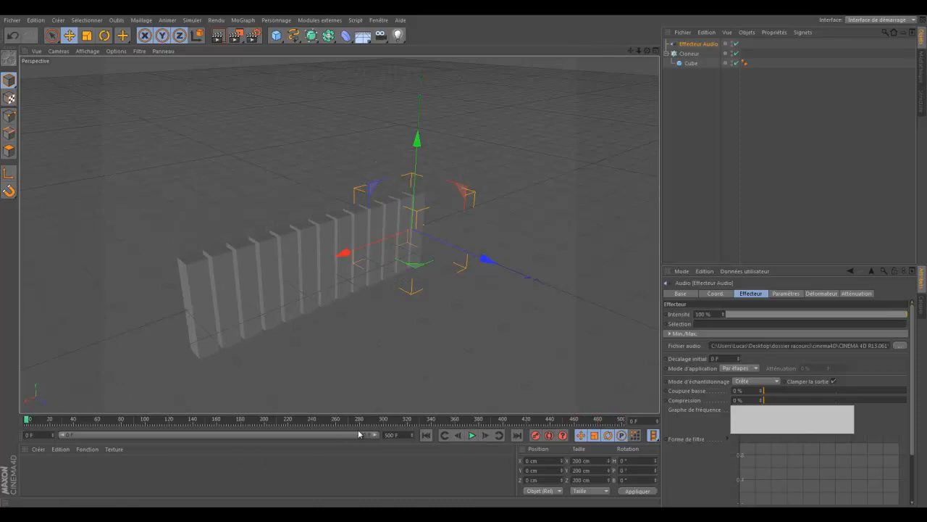
- Set the animation's end frame to 1000 and expand the preview range to the full length
left_click(397, 434)
type("1000")
key("Return")
left_click_drag(216, 434, 424, 434)
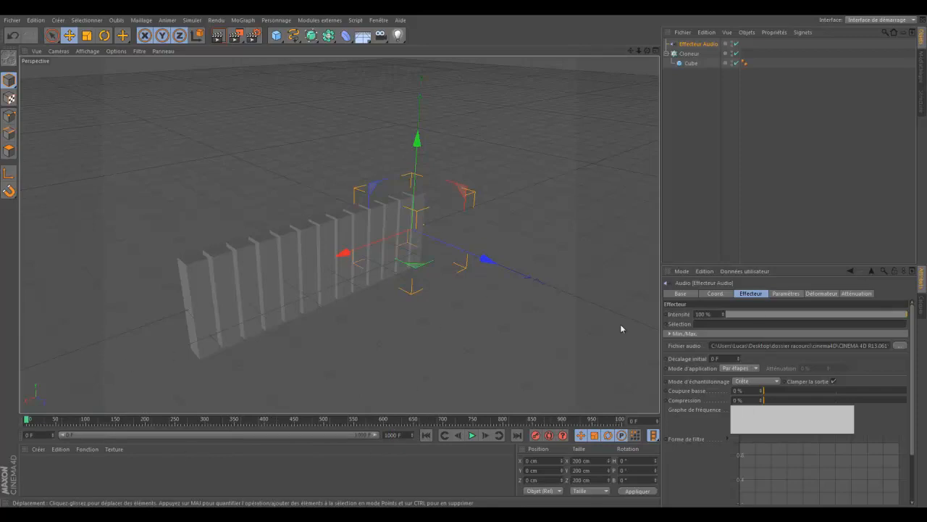
left_click(791, 294)
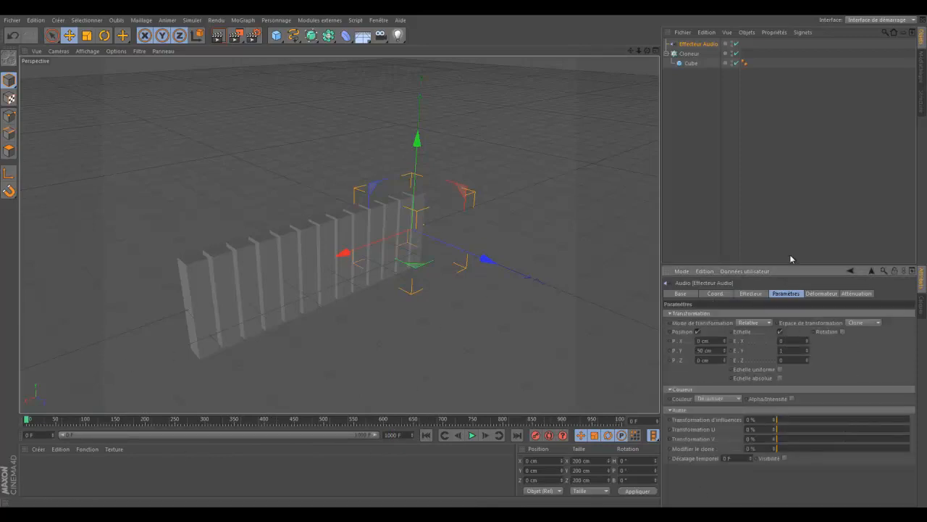
left_click(855, 294)
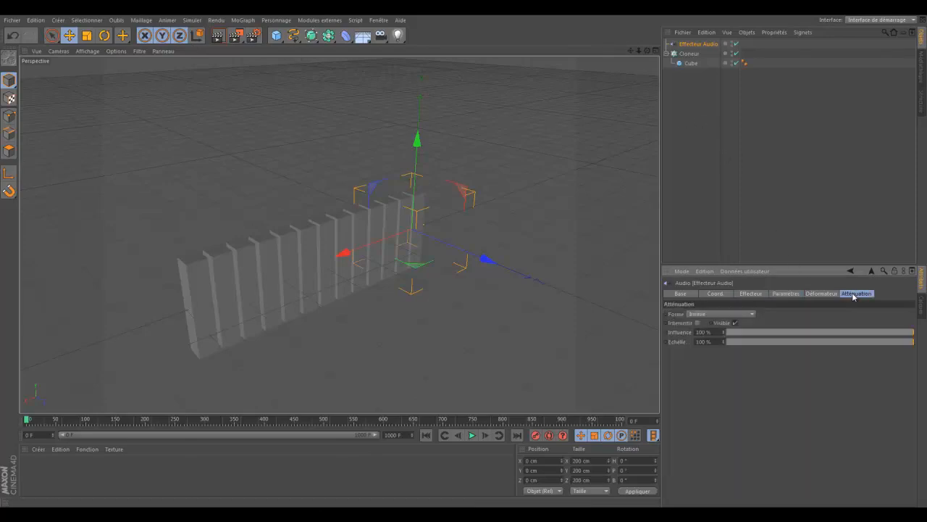
- Show the Cloner's list of effectors, and delete the Cloner with its child cube from the scene
left_click(690, 54)
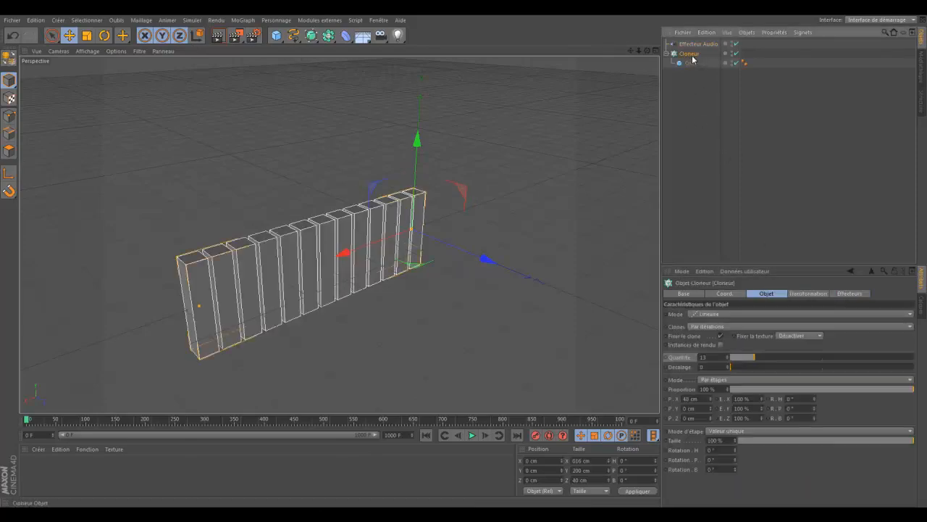
left_click(849, 294)
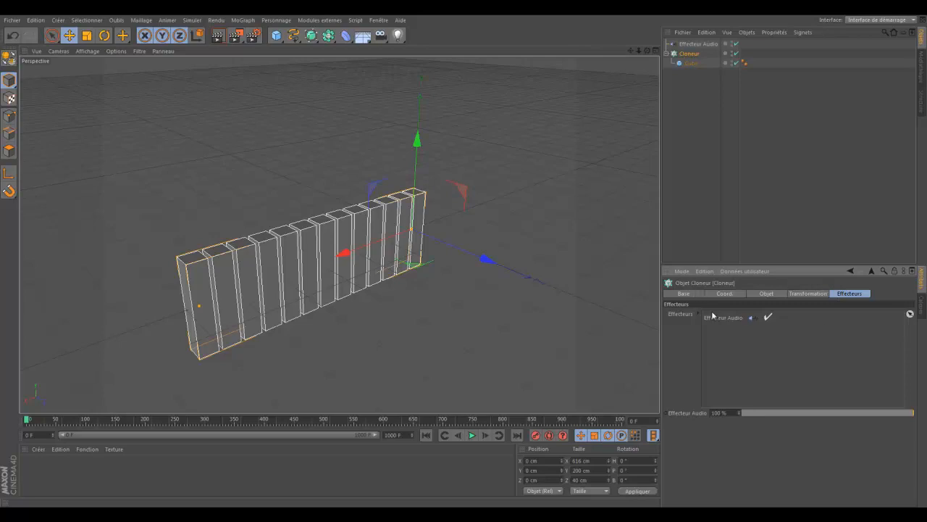
key("Delete")
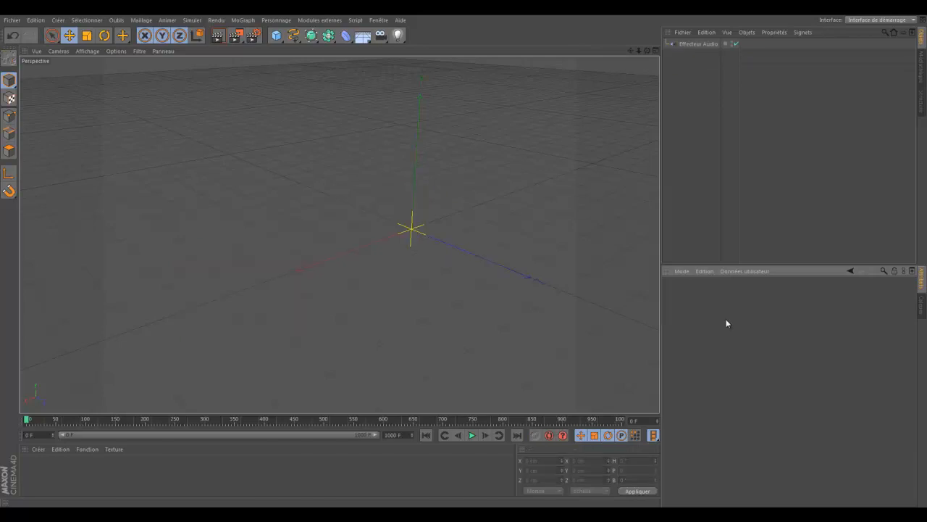
- Undo the deletion of the Cloner, then try clearing its list of effectors and undo that removal
key("ctrl+z")
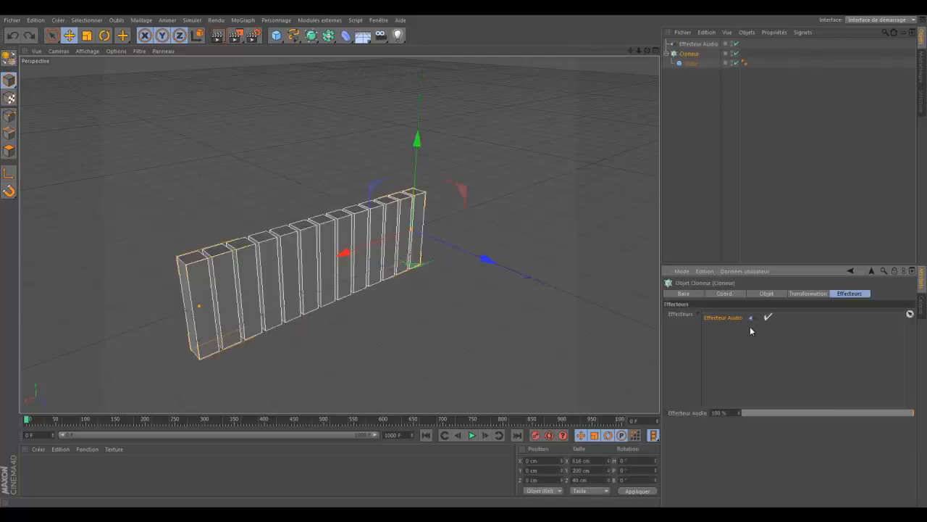
right_click(734, 323)
left_click(755, 359)
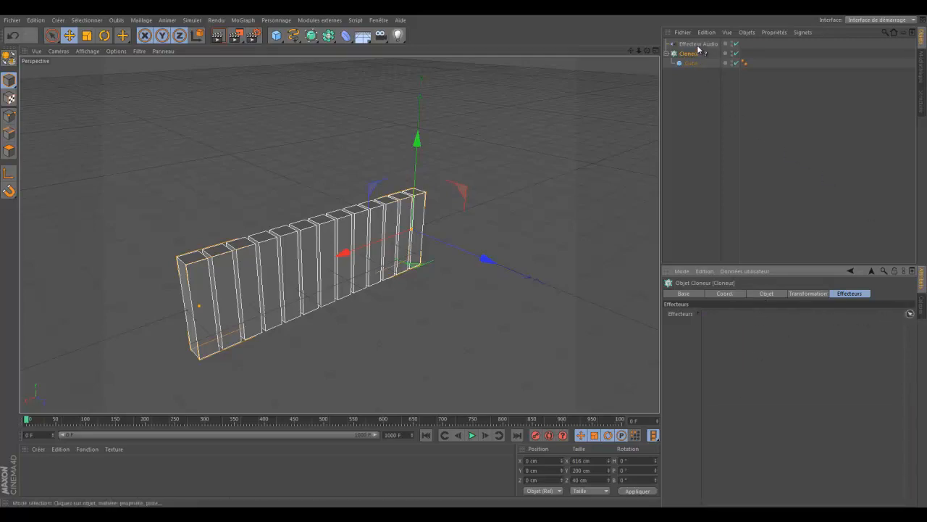
key("ctrl+z")
- Remove all effectors from the Cloner's effectors list and assign the Audio effector to it again
right_click(726, 320)
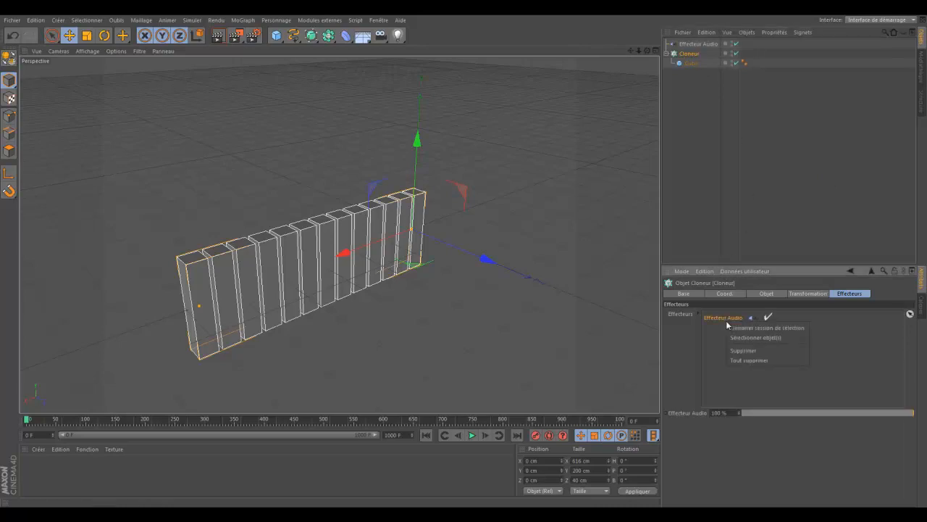
left_click(746, 360)
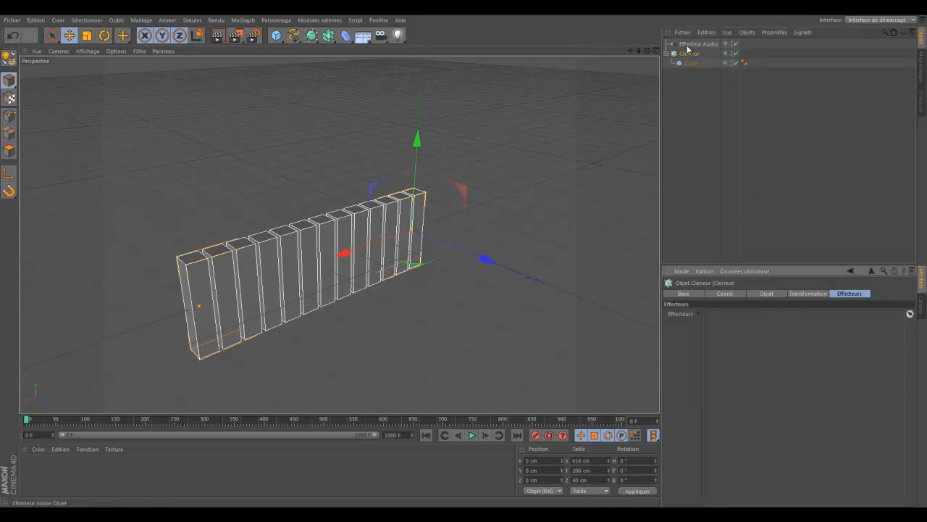
left_click_drag(687, 45, 724, 318)
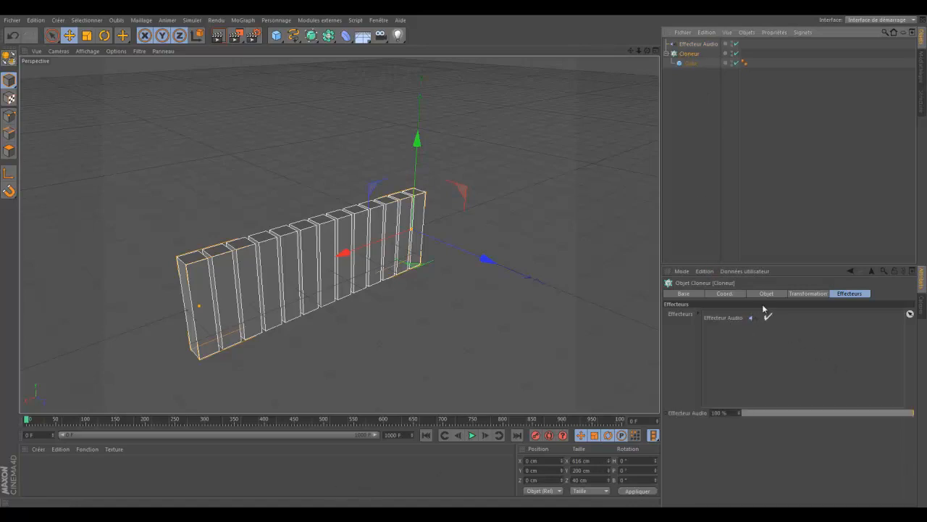
left_click(768, 294)
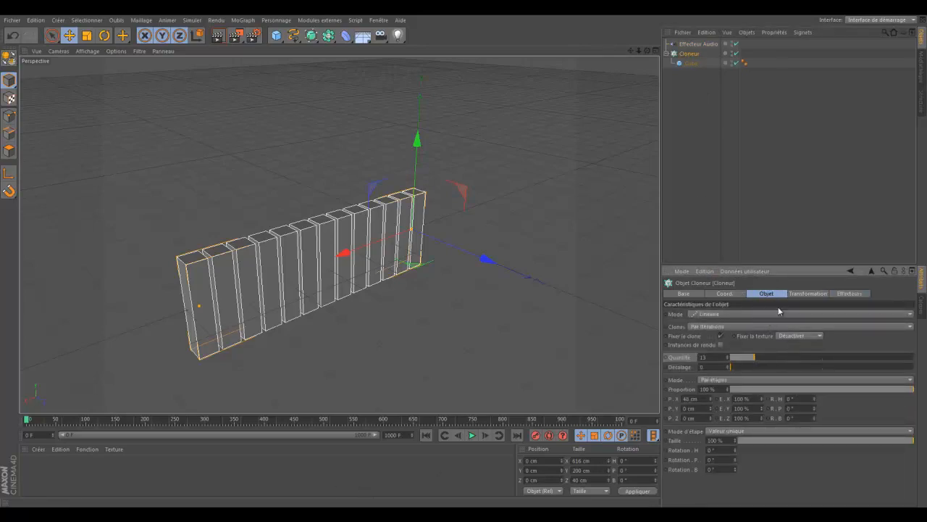
left_click(801, 294)
left_click(763, 294)
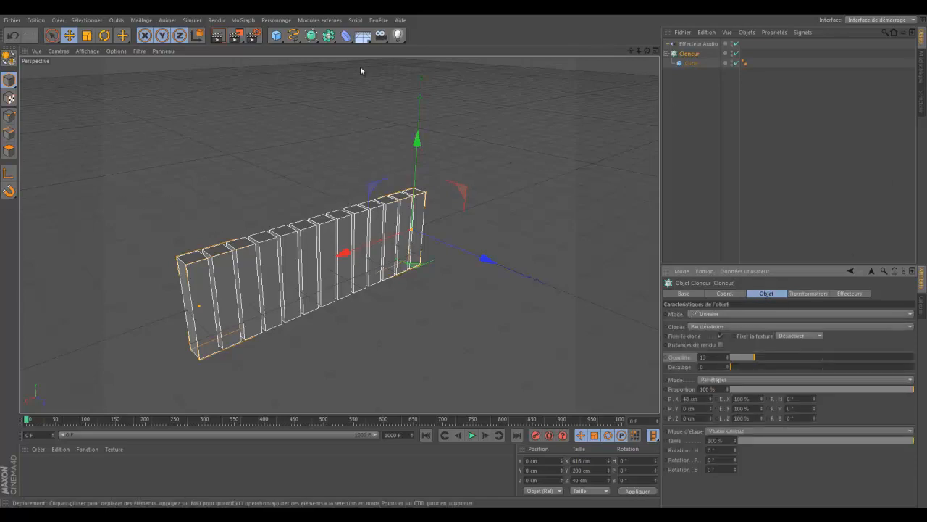
- Add a floor object to the scene and create a new material with default settings
left_click(363, 36)
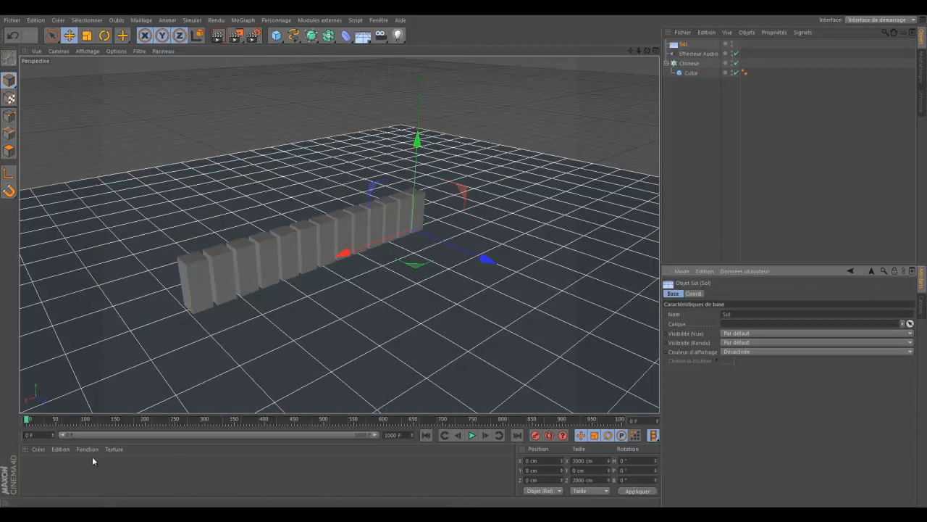
double_click(61, 472)
double_click(31, 476)
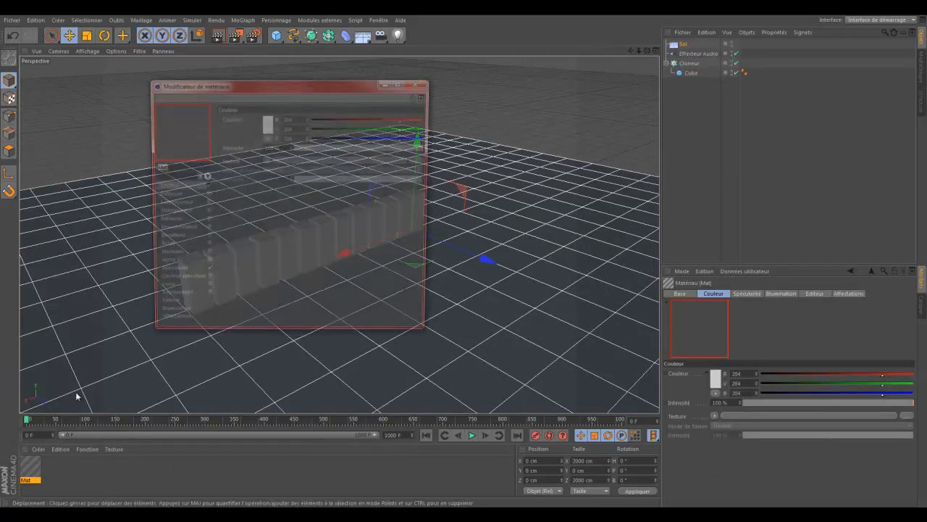
left_click(421, 83)
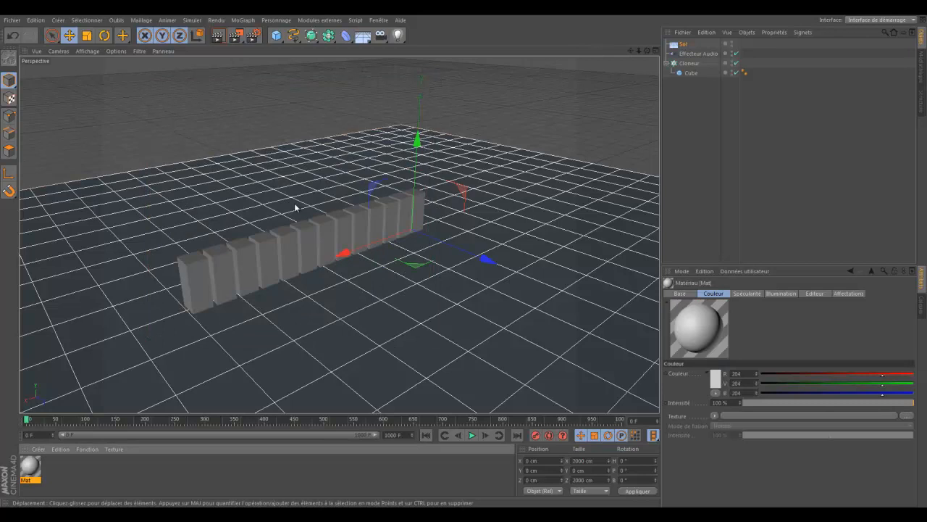
left_click_drag(363, 34, 372, 56)
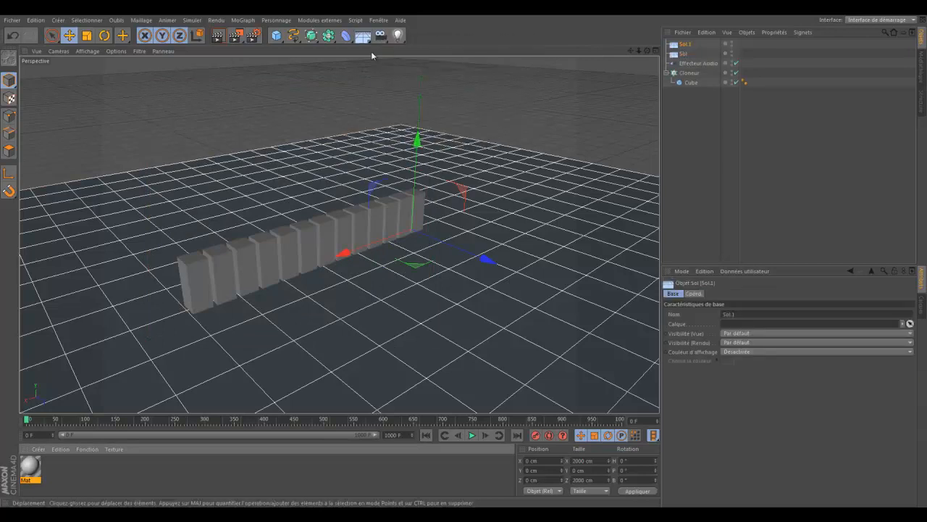
double_click(368, 38)
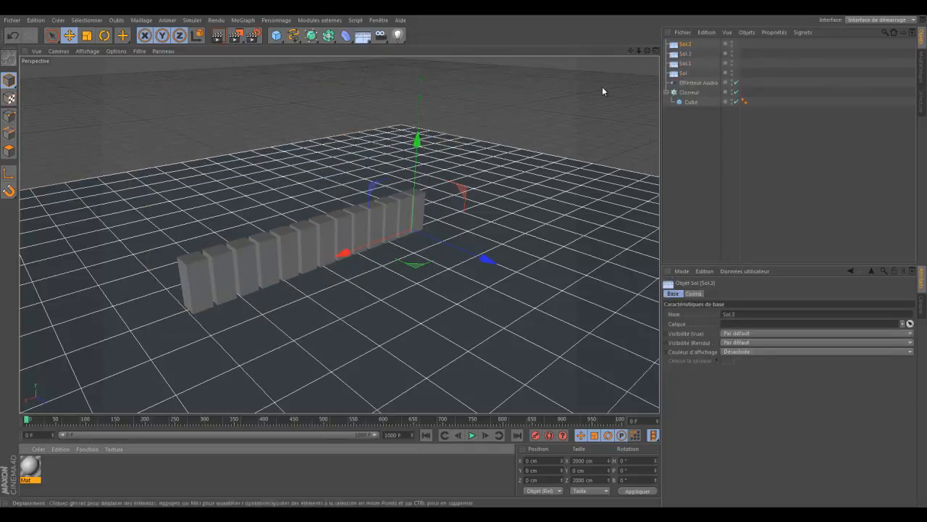
key("Delete")
left_click(683, 44)
key("Delete")
left_click(685, 46)
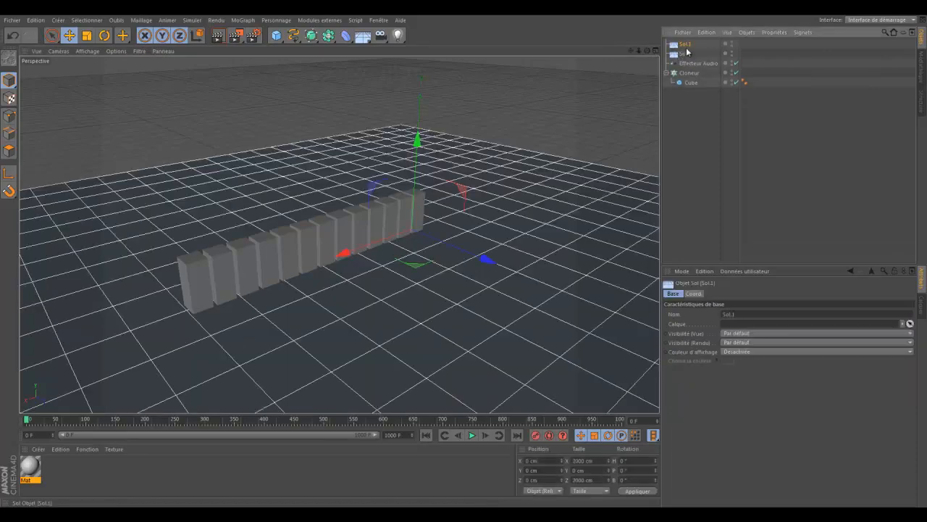
key("Delete")
left_click(449, 195)
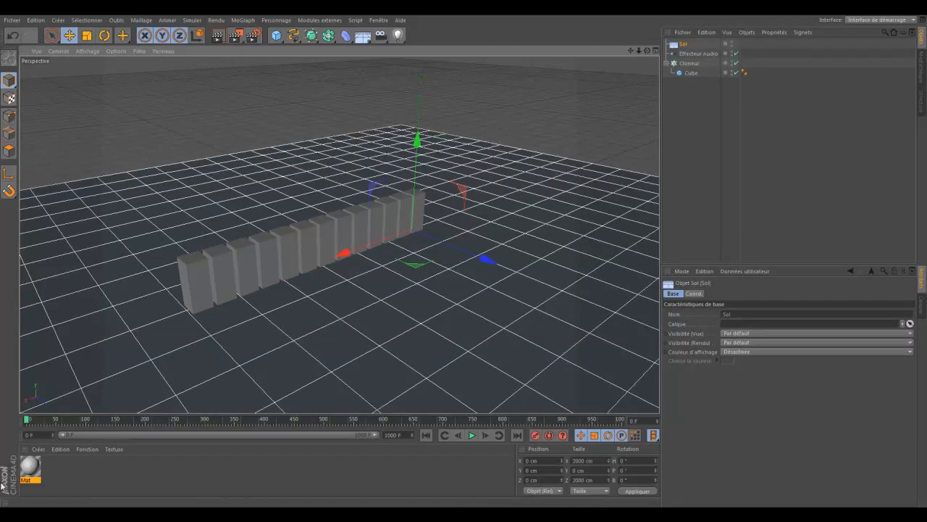
- Set the new material's colour to pure white (255, 255, 255) and enable its reflection at about 34% intensity
left_click(29, 467)
double_click(29, 467)
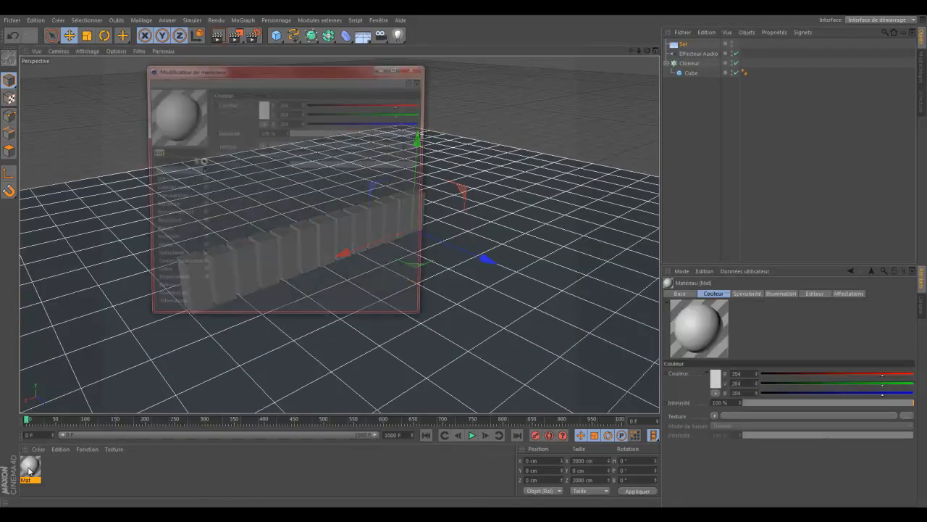
left_click(263, 108)
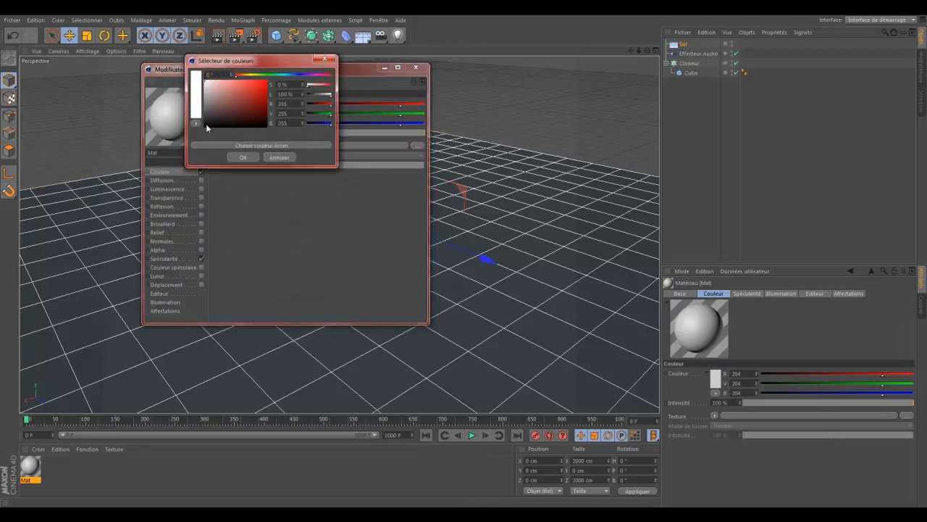
left_click(243, 158)
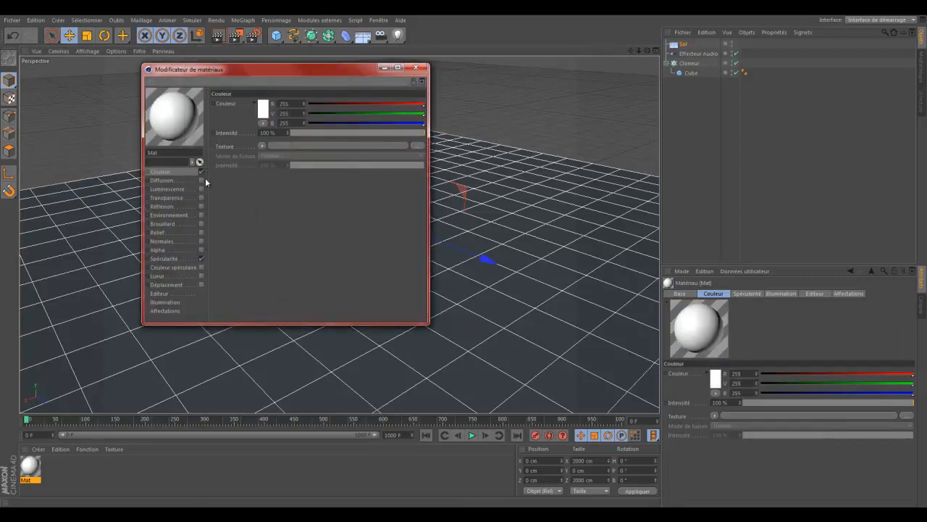
left_click(200, 206)
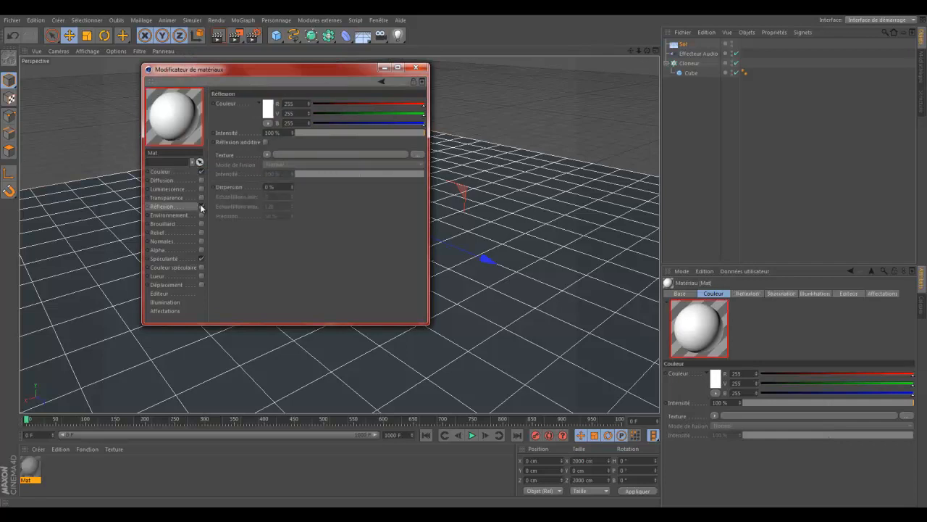
left_click_drag(320, 134, 345, 130)
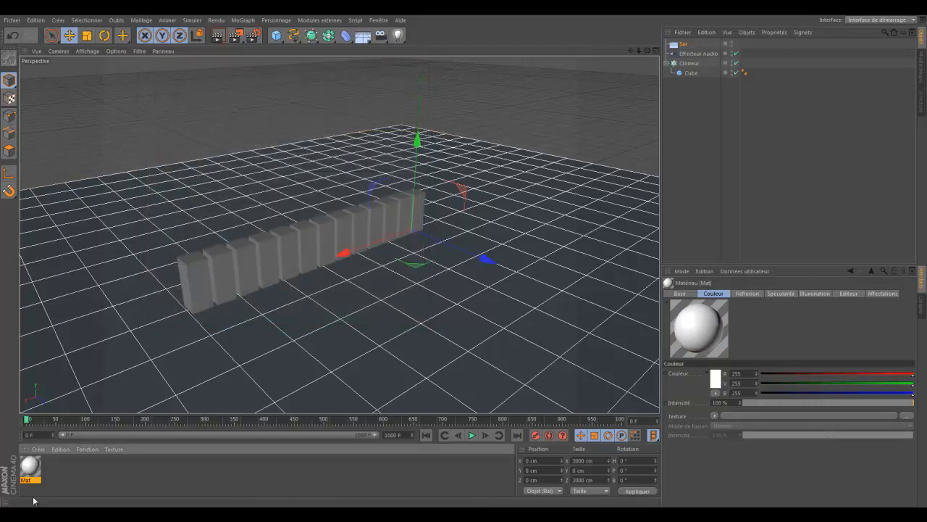
- Apply the white reflective material to the floor and render the perspective view to check the columns' reflections
left_click_drag(282, 349, 283, 349)
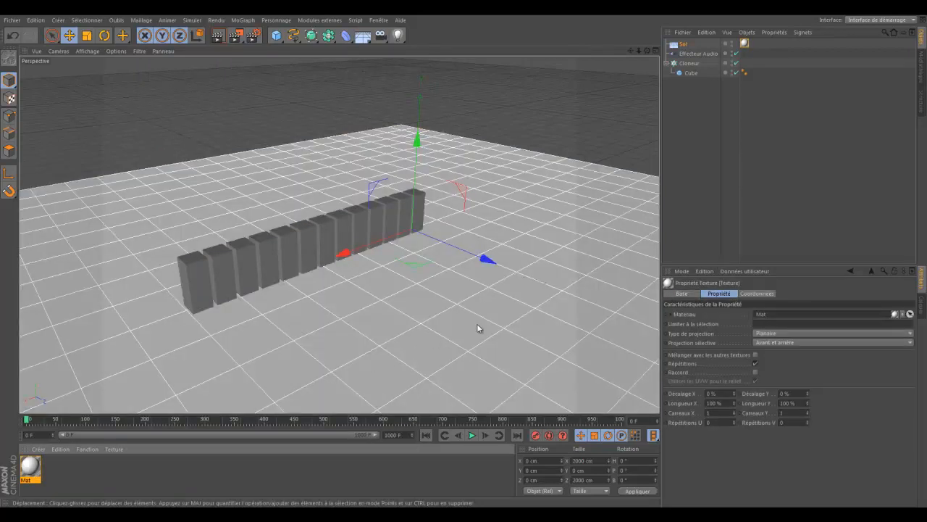
left_click(221, 40)
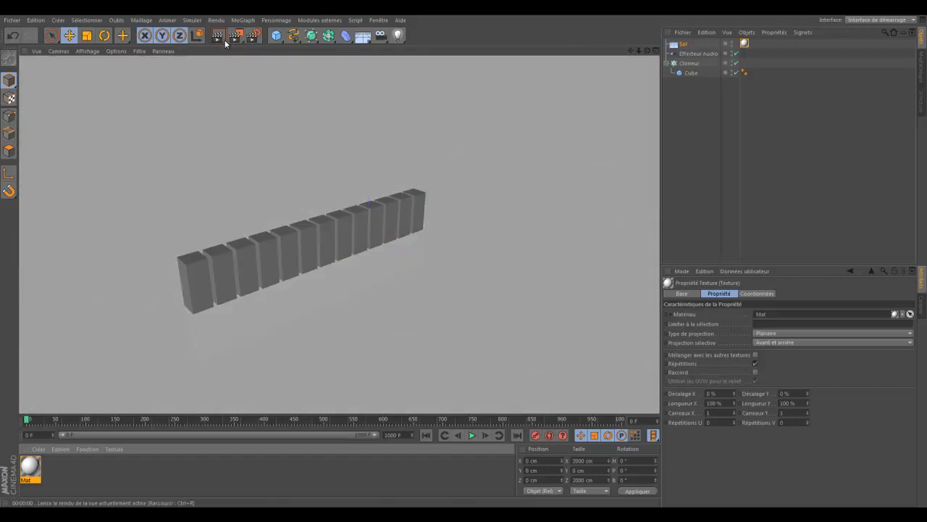
left_click(424, 257)
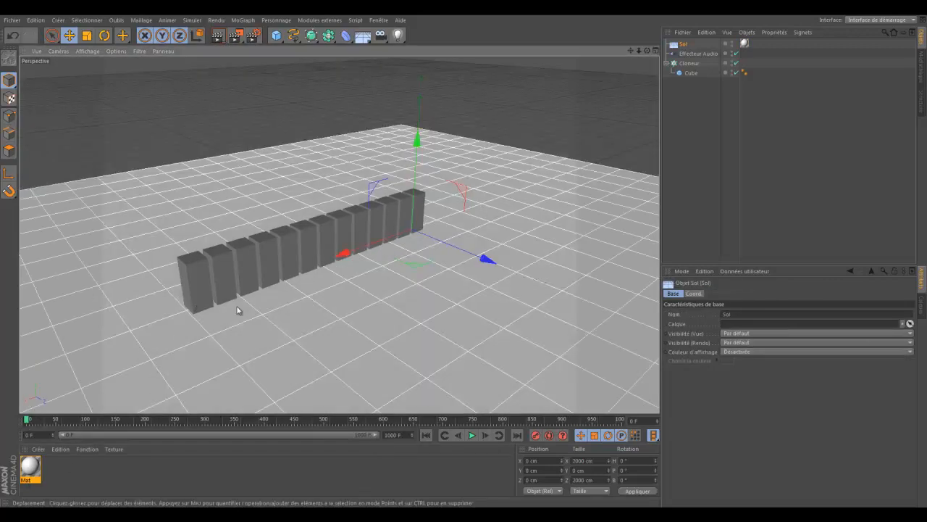
- Raise the floor material's reflection intensity to 42%
left_click_drag(646, 50, 461, 259)
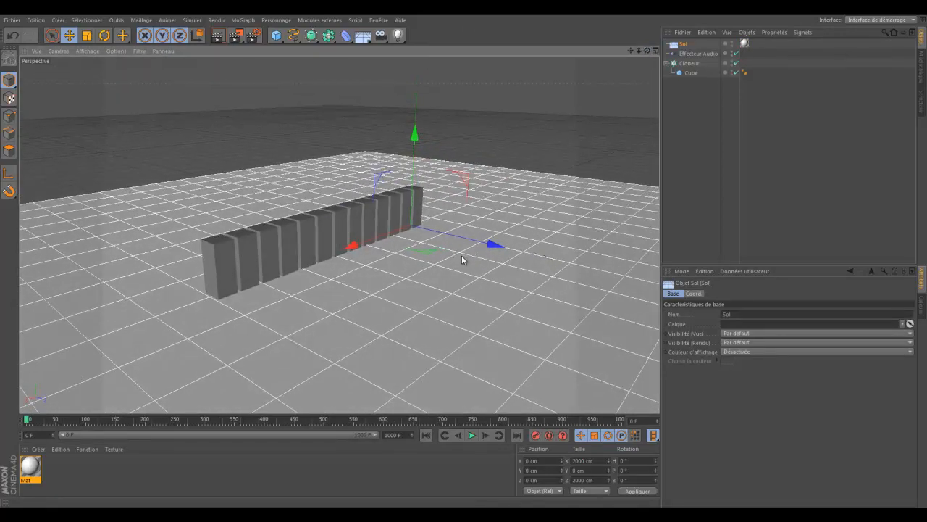
left_click(31, 468)
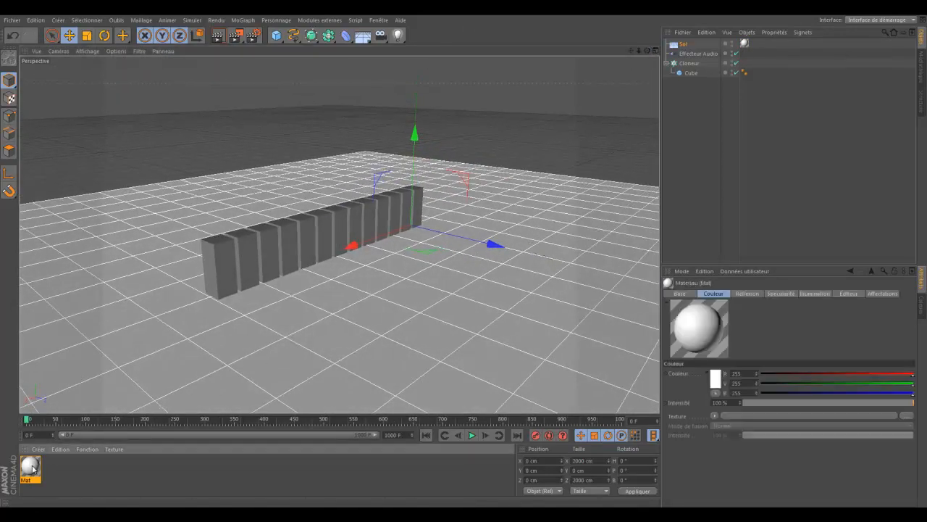
double_click(35, 476)
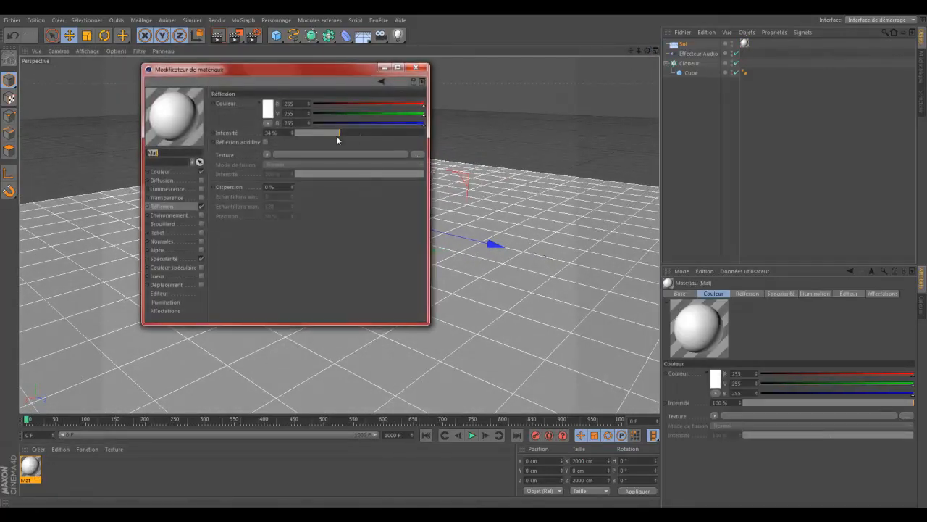
left_click(423, 67)
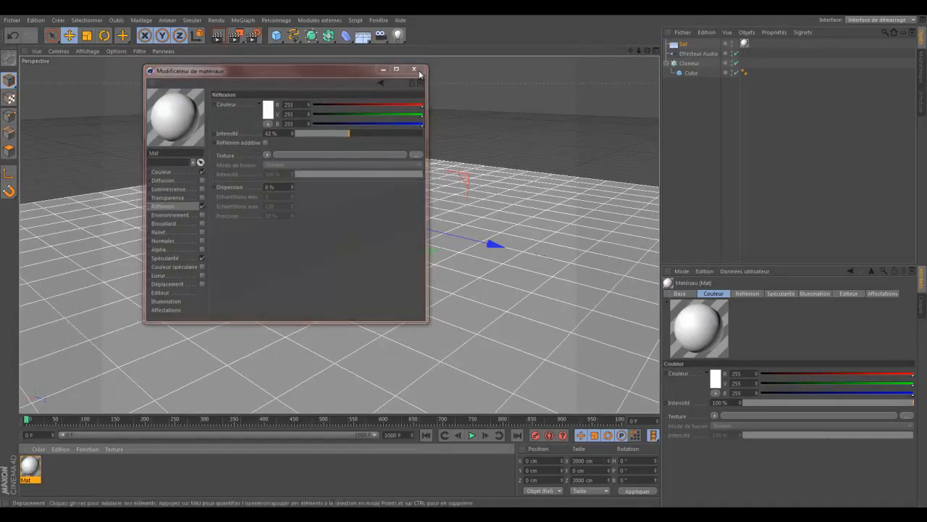
- Set the floor material's reflection intensity to 38% and add a Fresnel texture to the reflection at 34% mix intensity
double_click(36, 474)
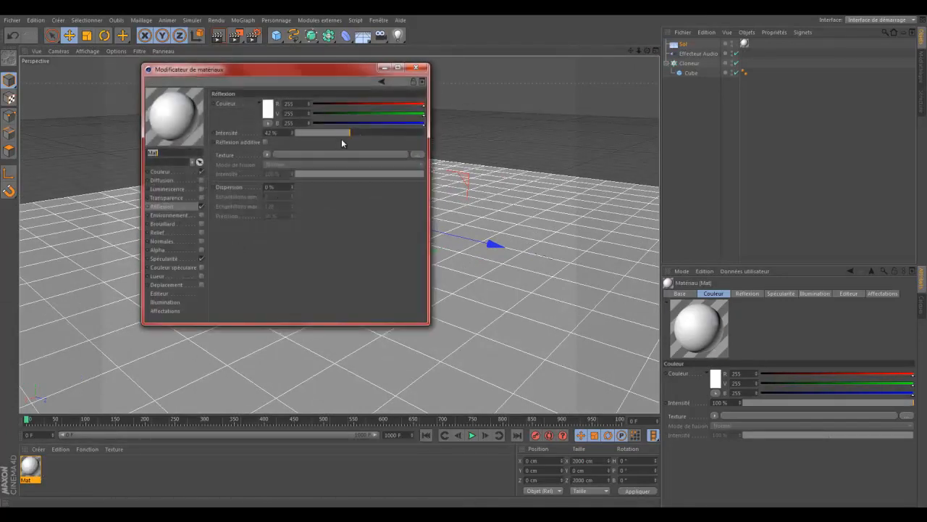
left_click(268, 155)
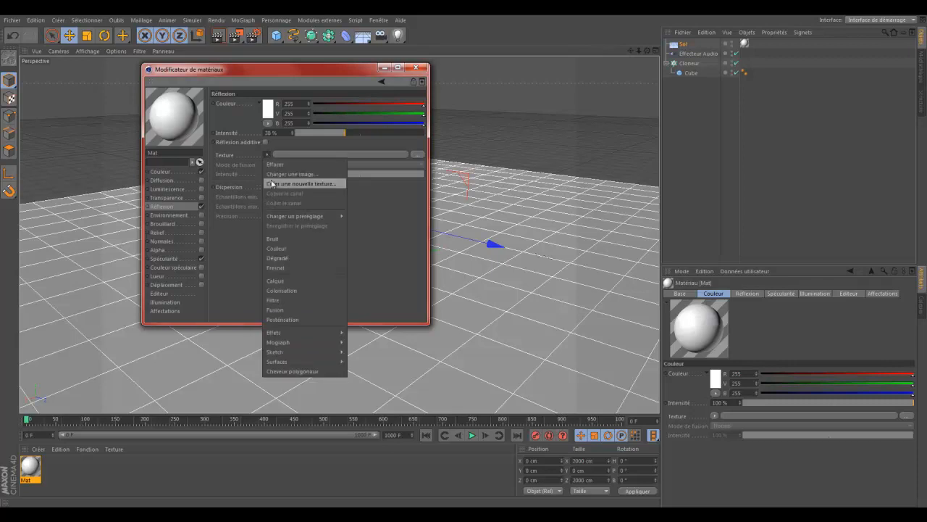
left_click(267, 154)
left_click(267, 155)
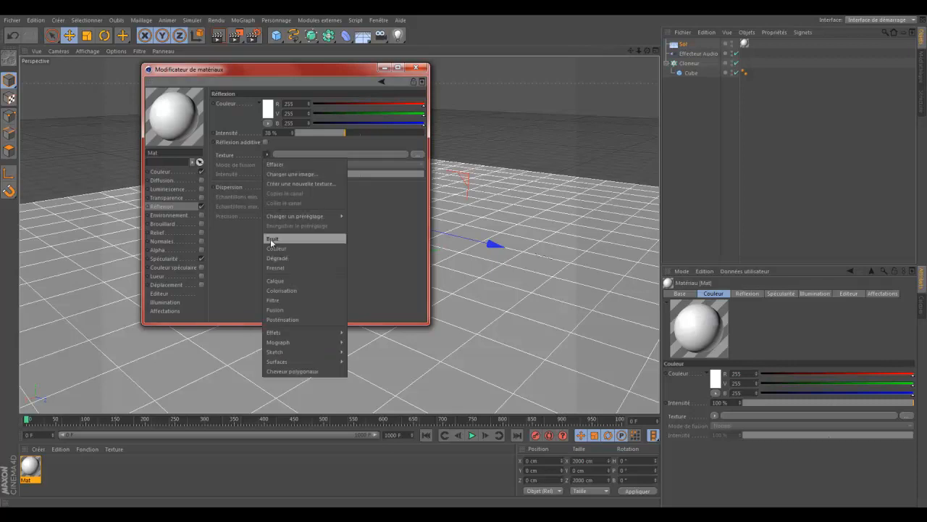
left_click(276, 268)
left_click_drag(325, 206, 331, 205)
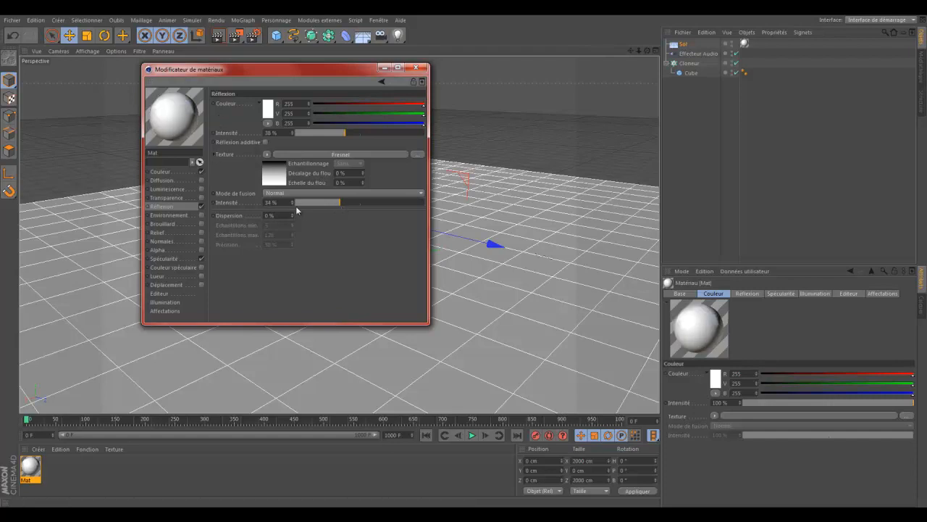
left_click(415, 66)
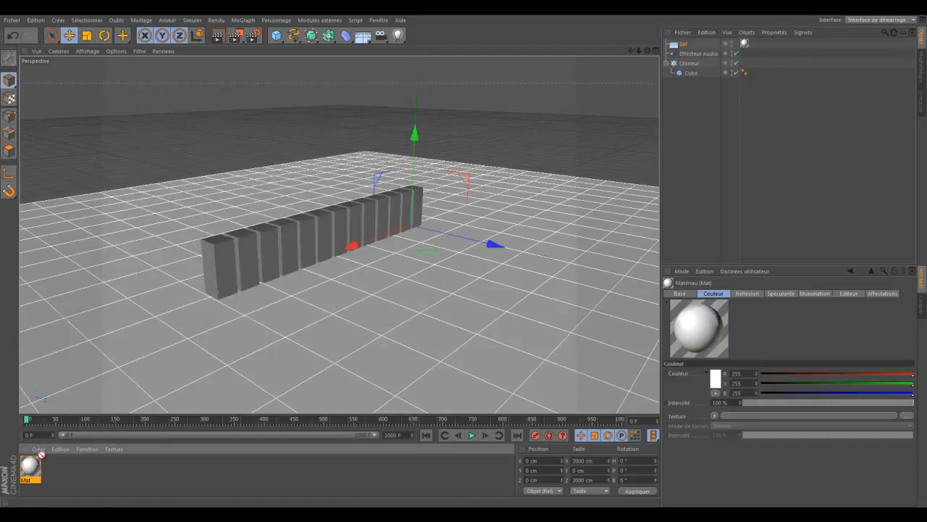
- Apply the edited material to the floor again, try to delete the floor's first texture tag, and undo the deletion
left_click_drag(507, 306, 508, 306)
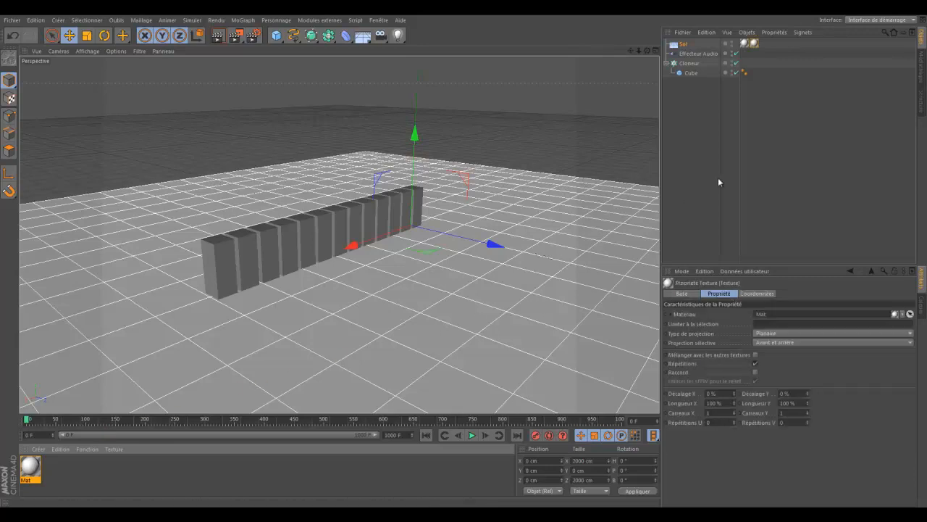
right_click(747, 44)
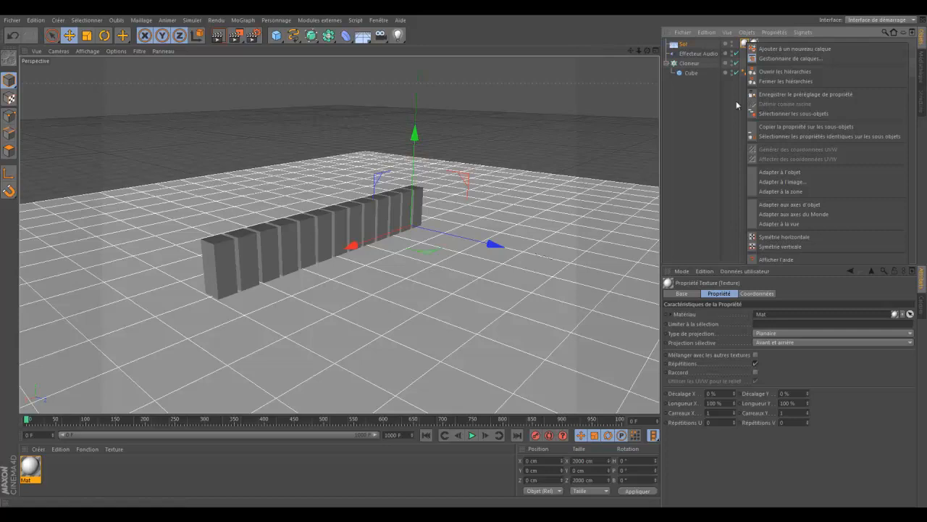
left_click(738, 121)
key("Delete")
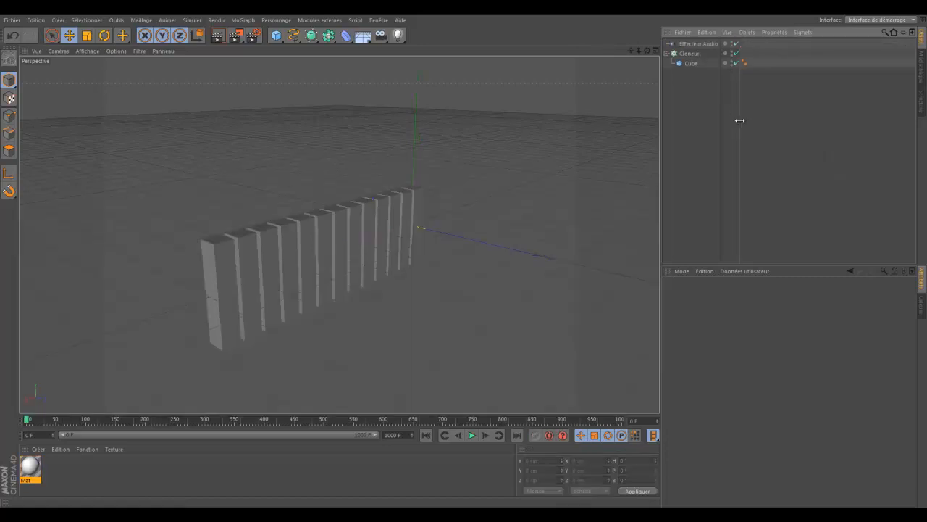
key("ctrl+z")
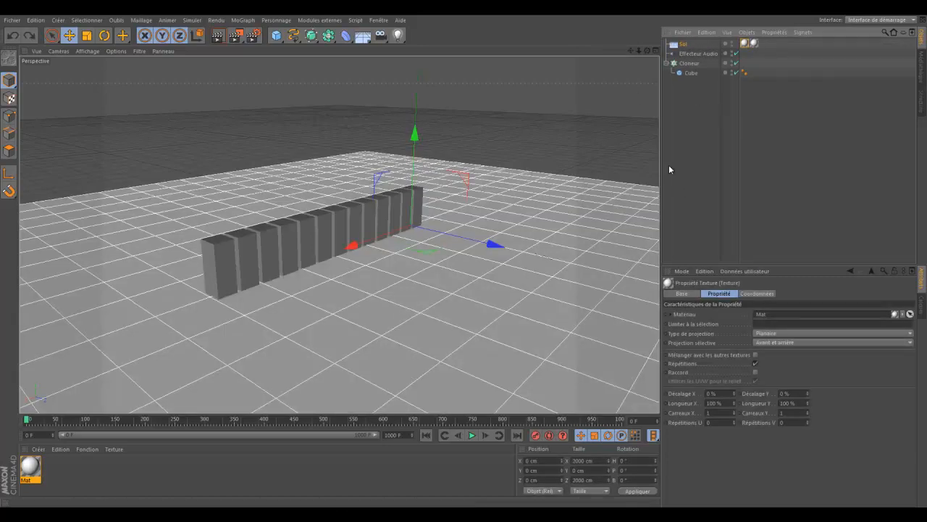
- Delete the floor's duplicate texture tag and render the perspective view to check the columns' reflections
key("Delete")
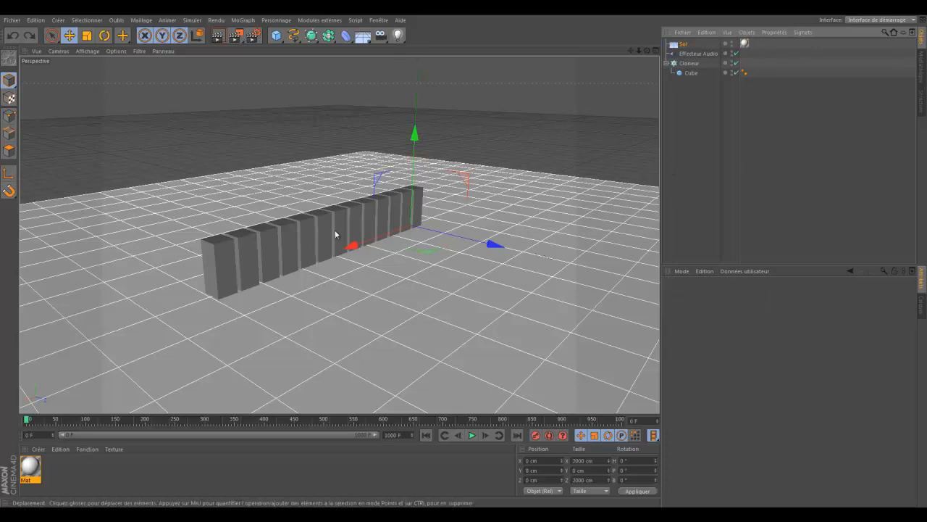
left_click(456, 290)
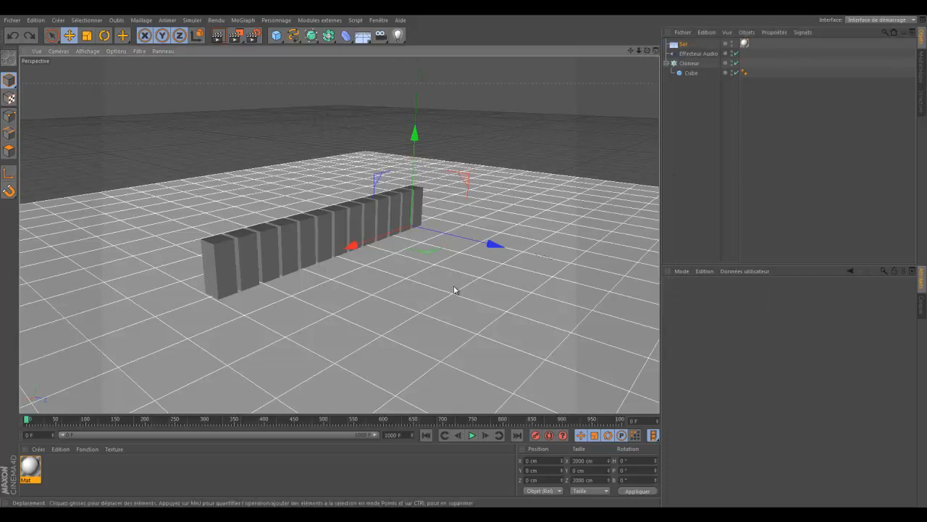
left_click(218, 36)
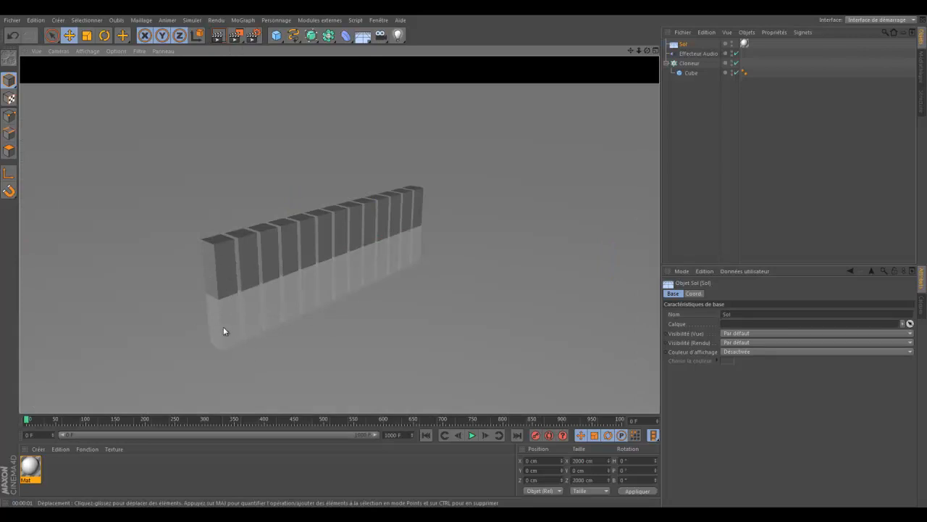
left_click(516, 293)
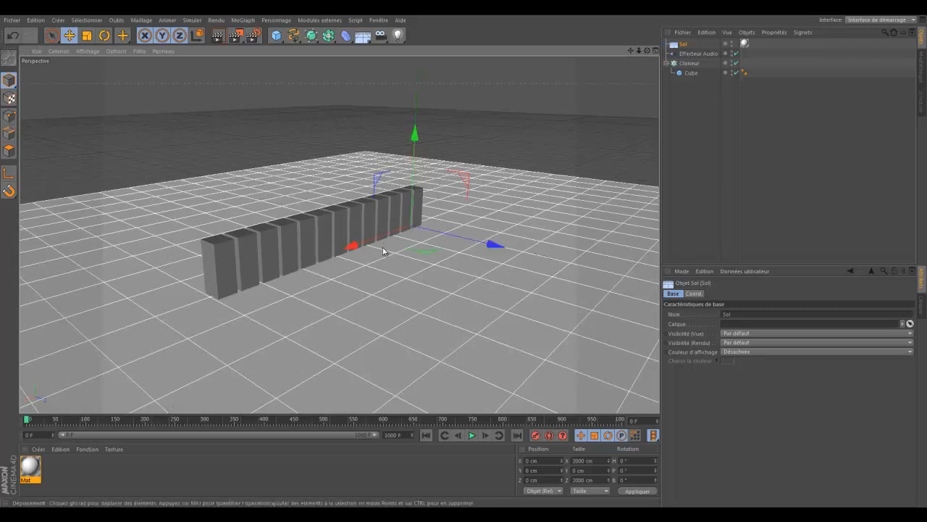
- Add a MoText object to the scene and set its text to "Tuto"
left_click(251, 22)
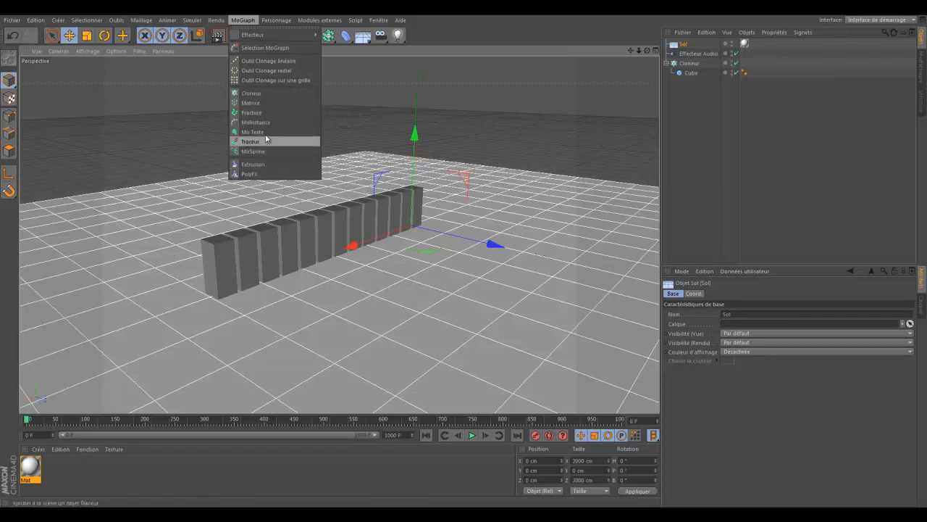
left_click(252, 132)
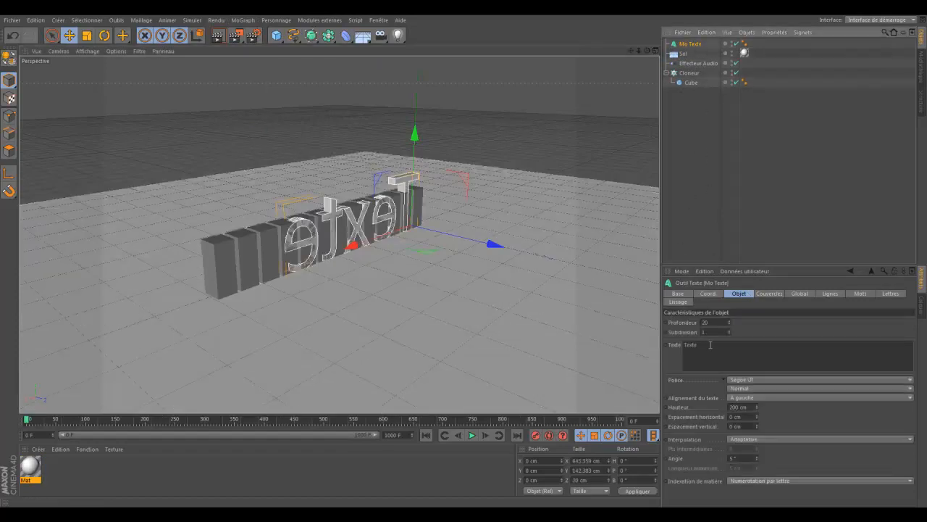
key("Caps_Lock")
key("t")
key("u")
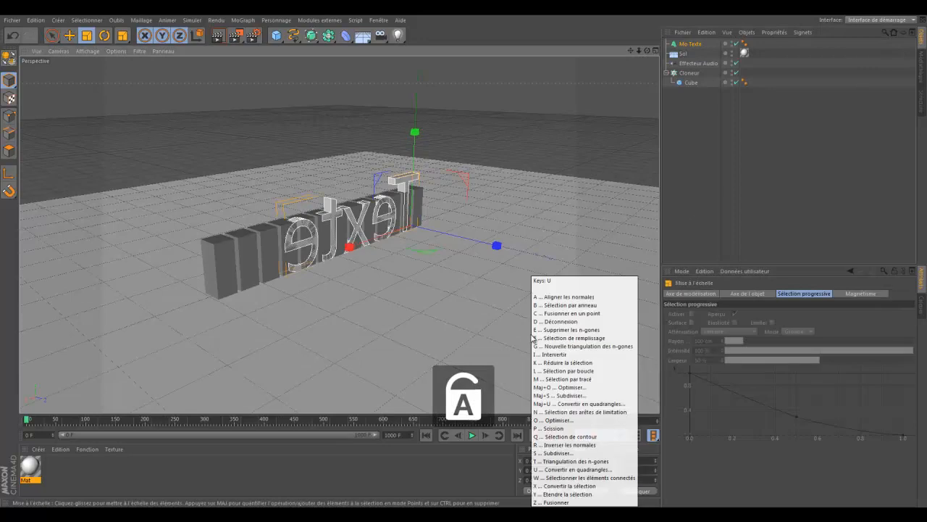
left_click(690, 44)
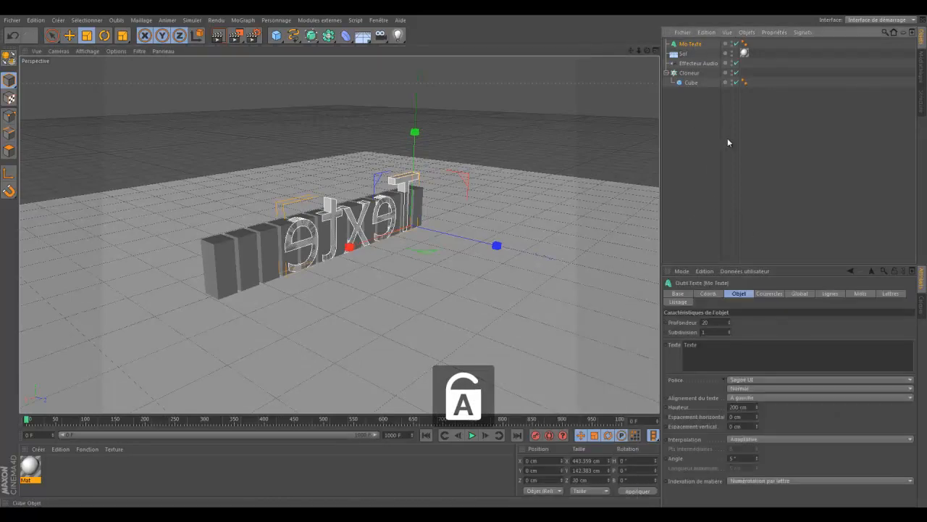
left_click(726, 352)
key("Caps_Lock")
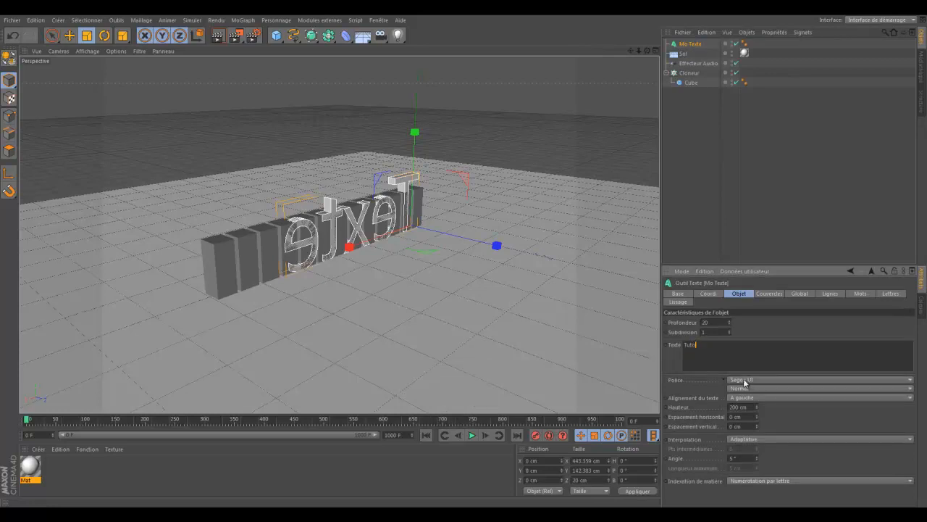
left_click(678, 346)
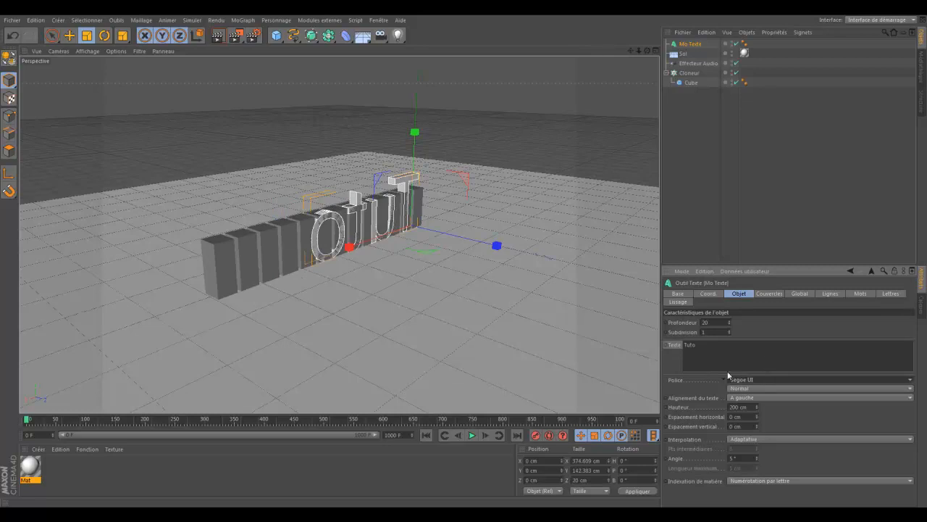
- Set the MoText font to Ethnocentric Rg, Regular, with the text aligned to the left
left_click(744, 382)
scroll(754, 363, "up", 15)
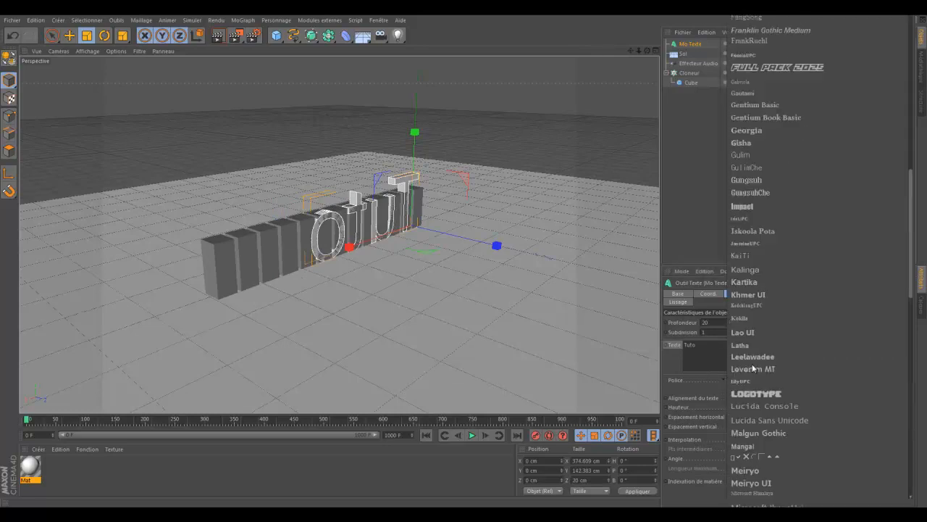
left_click(771, 330)
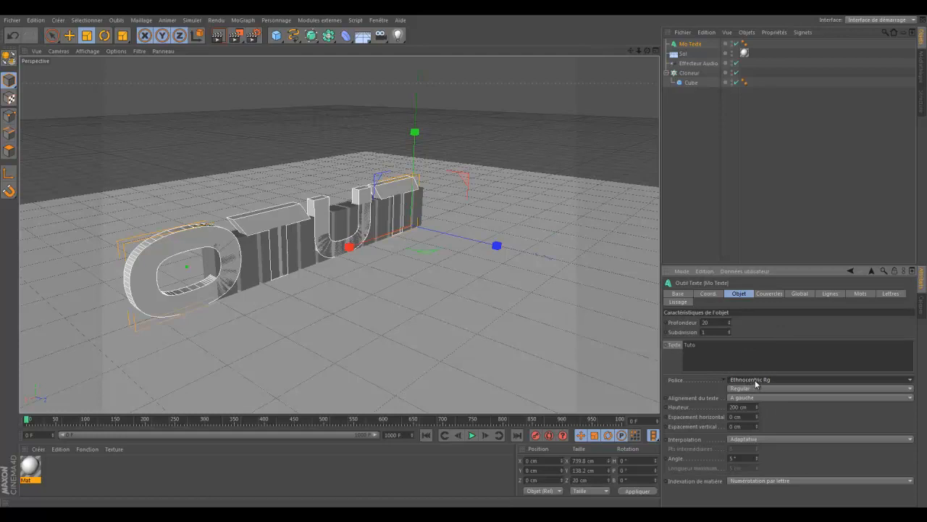
left_click(757, 397)
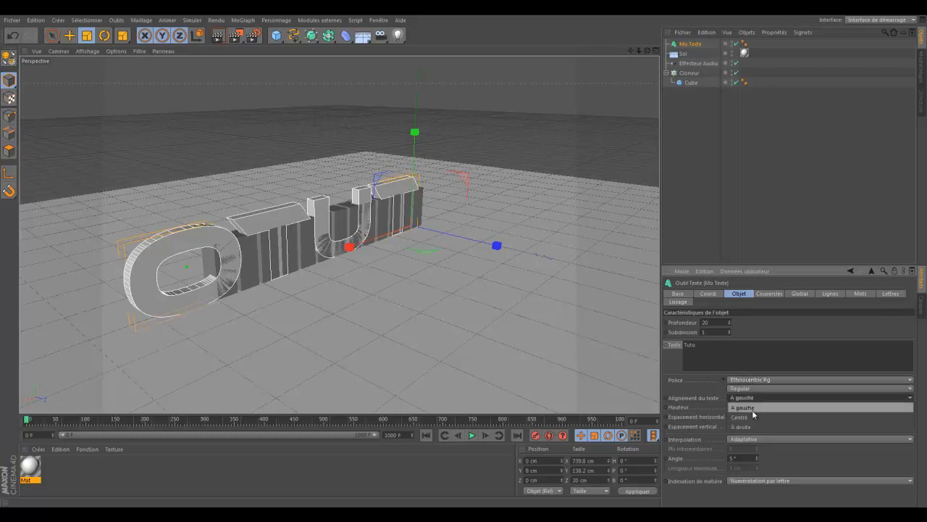
left_click(743, 407)
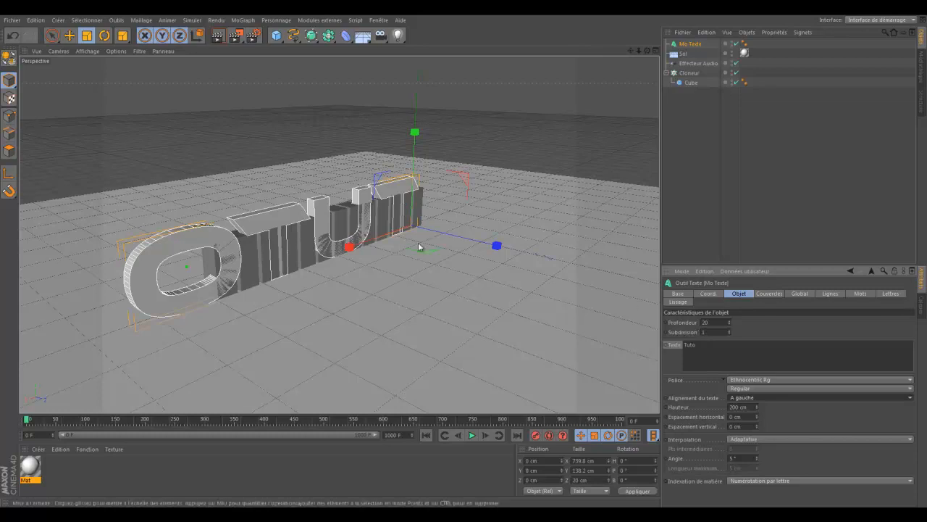
- Rotate the text to a heading of 180° and move it in front of the columns, to about X 636, Y -9, Z 135 cm
left_click(103, 36)
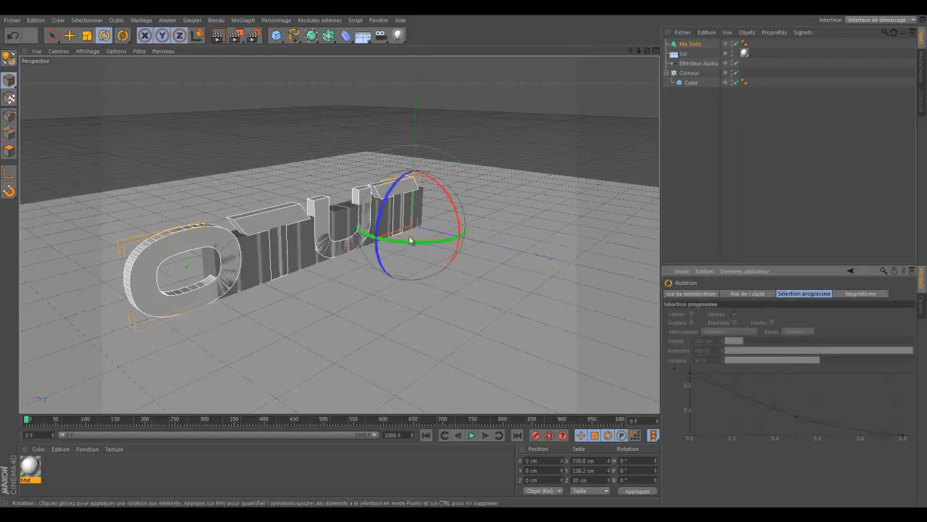
left_click_drag(420, 242, 402, 181)
left_click(73, 37)
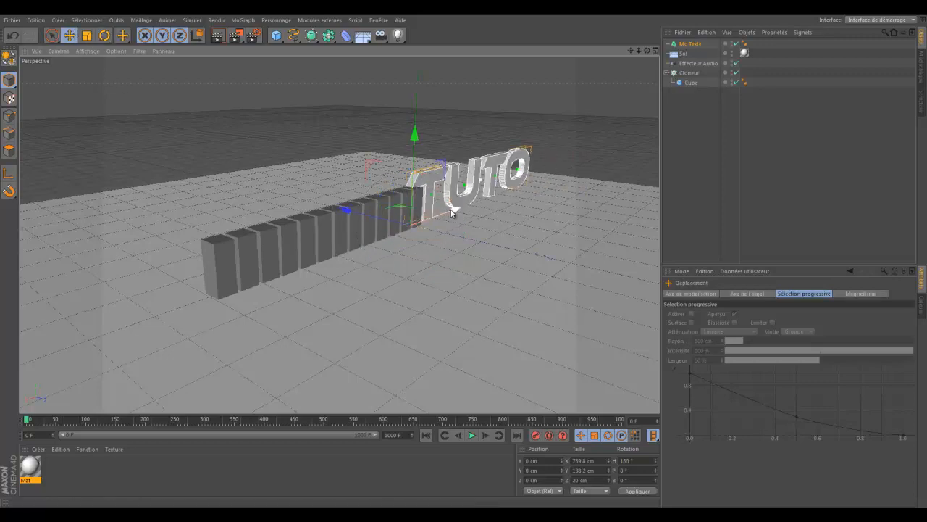
left_click_drag(453, 217, 269, 310)
left_click_drag(154, 280, 189, 323)
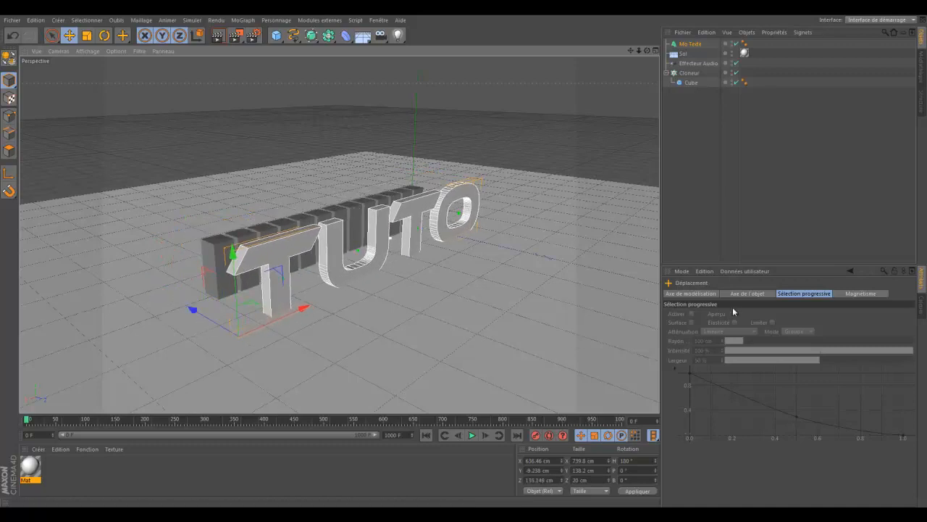
- Set the text height to 125 cm and slide the text along the columns to about X 552 cm
left_click(696, 44)
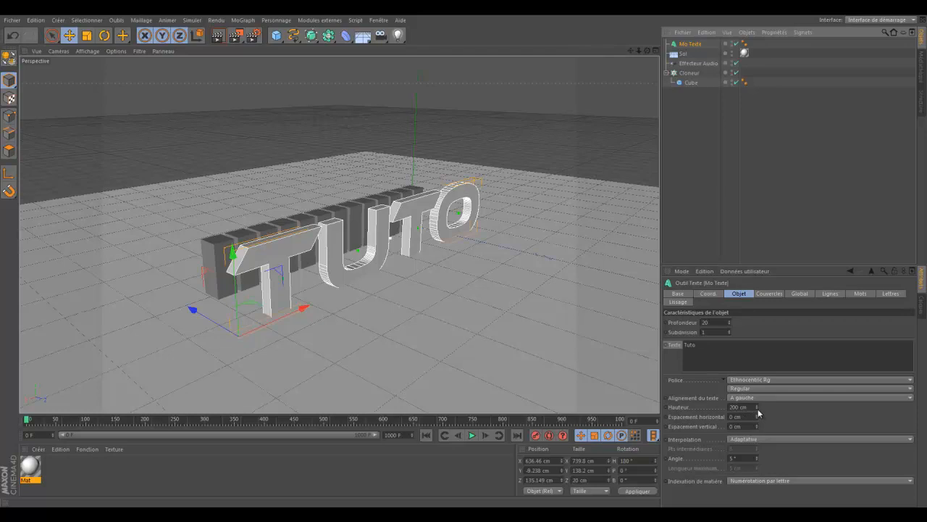
left_click_drag(757, 408, 758, 410)
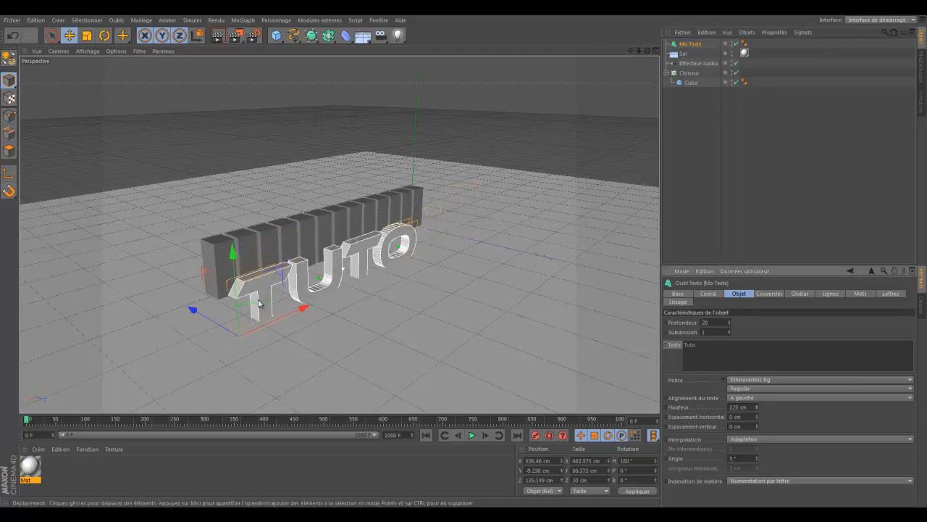
left_click_drag(308, 308, 354, 287)
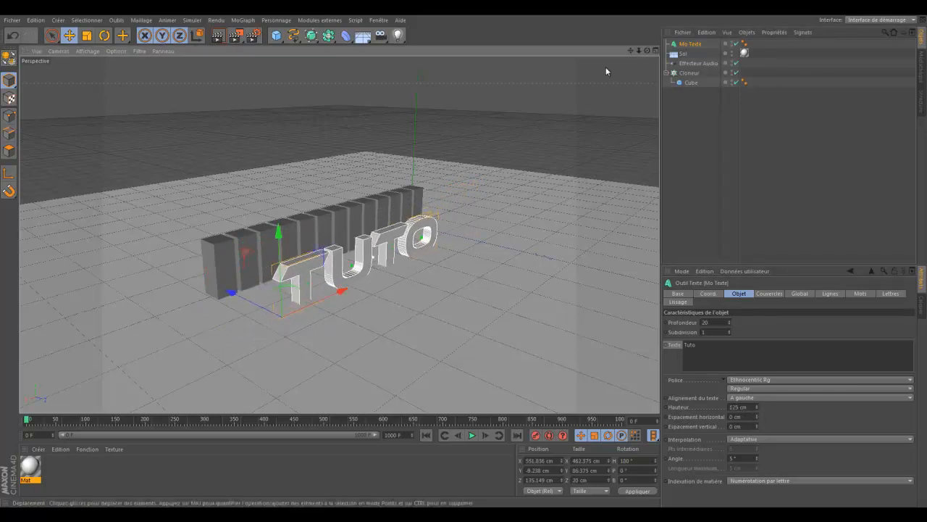
scroll(464, 259, "up", 5)
scroll(464, 259, "down", 2)
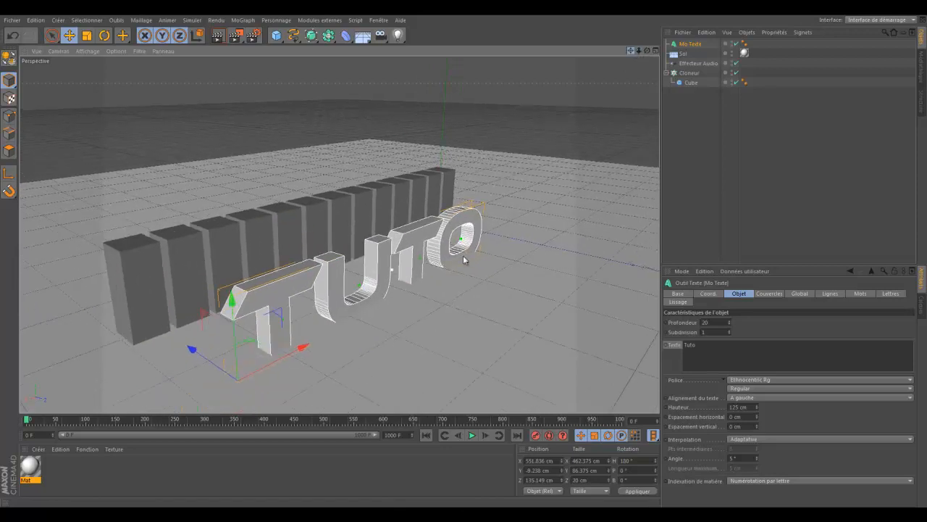
scroll(463, 255, "down", 2)
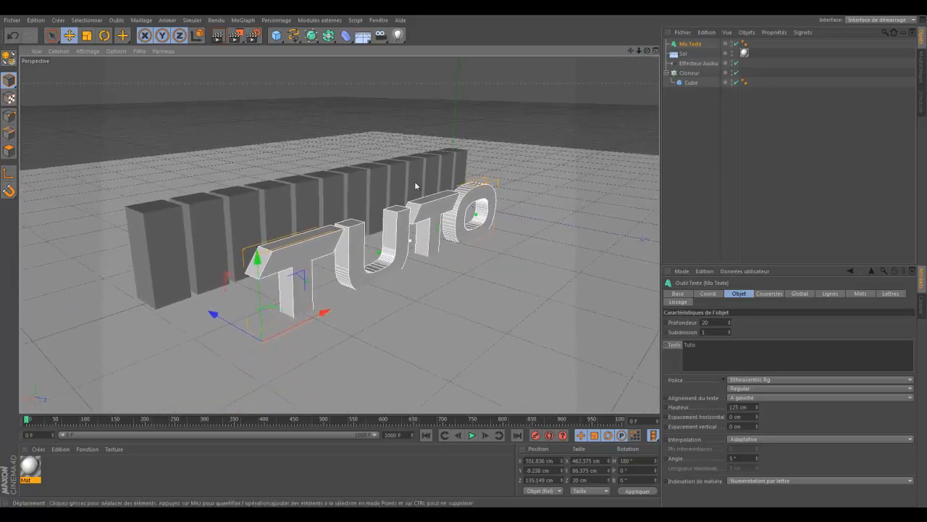
- Create new materials and try to give the newest one, Mat.2, a blue reflection colour with a hue of 228°
double_click(79, 463)
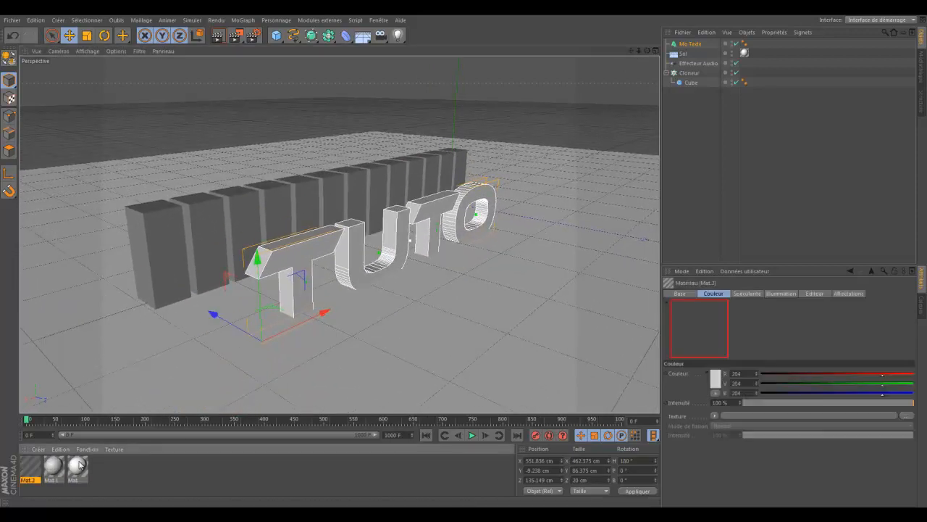
double_click(31, 465)
left_click(267, 107)
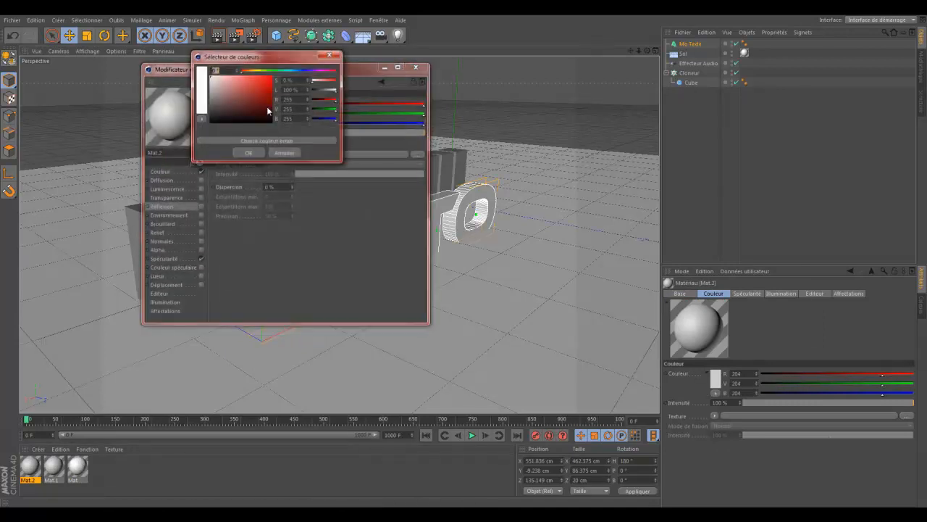
left_click_drag(292, 70, 300, 71)
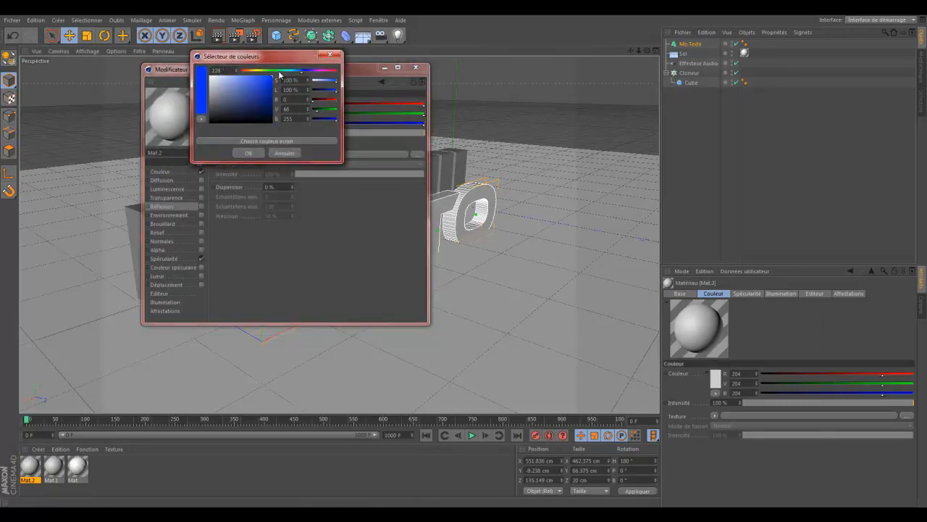
left_click(248, 154)
left_click(415, 66)
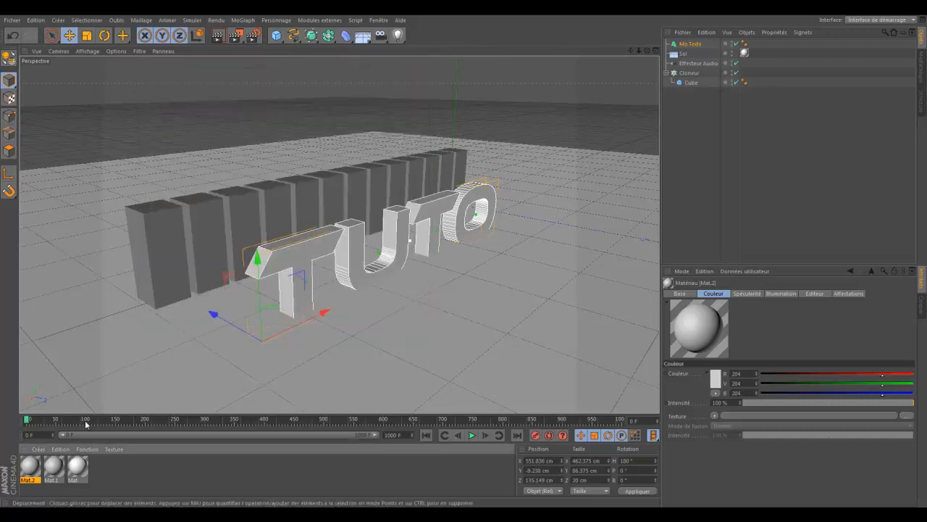
- Set the base colour of Mat.2 to pure blue, RGB 0, 0, 255
double_click(30, 467)
left_click(270, 109)
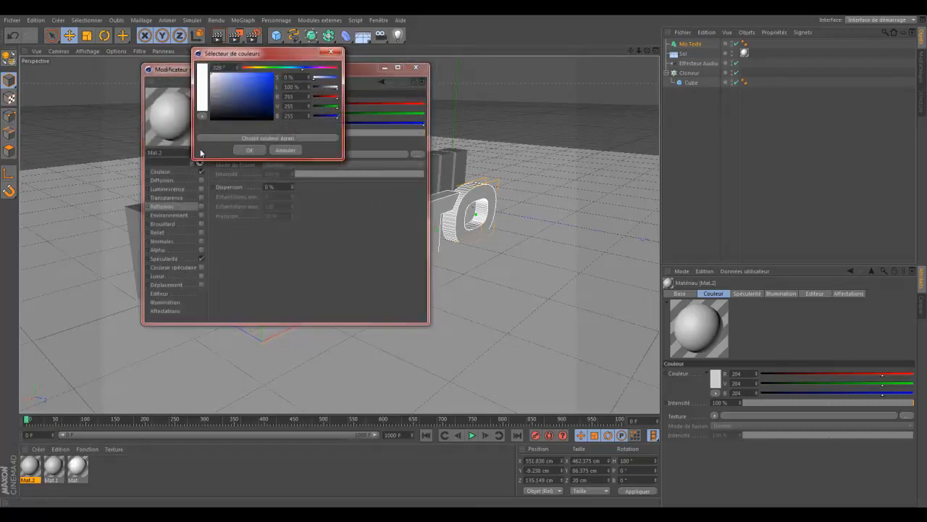
left_click(249, 150)
left_click(191, 171)
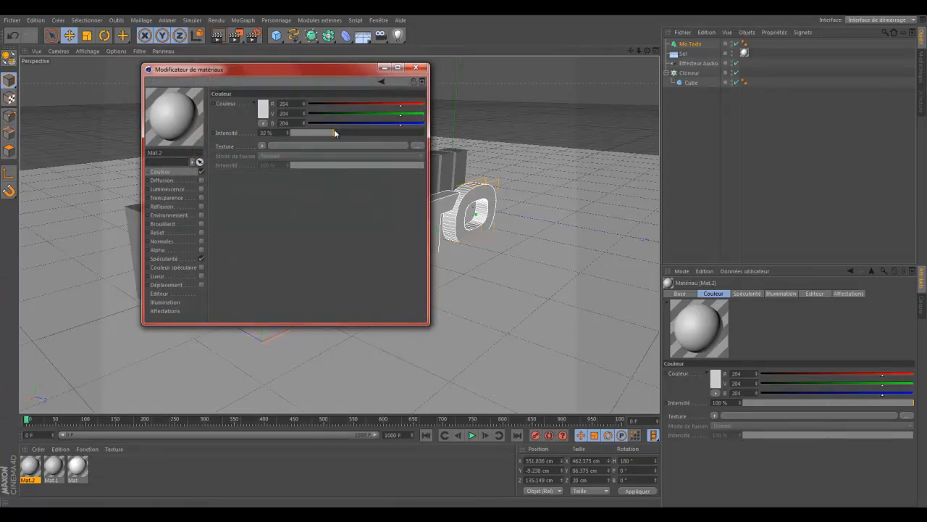
left_click(263, 109)
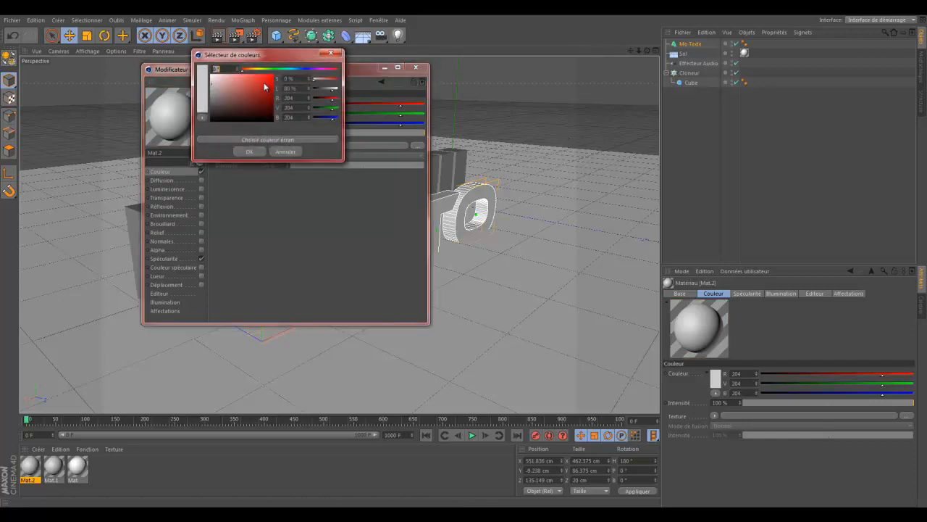
left_click(298, 68)
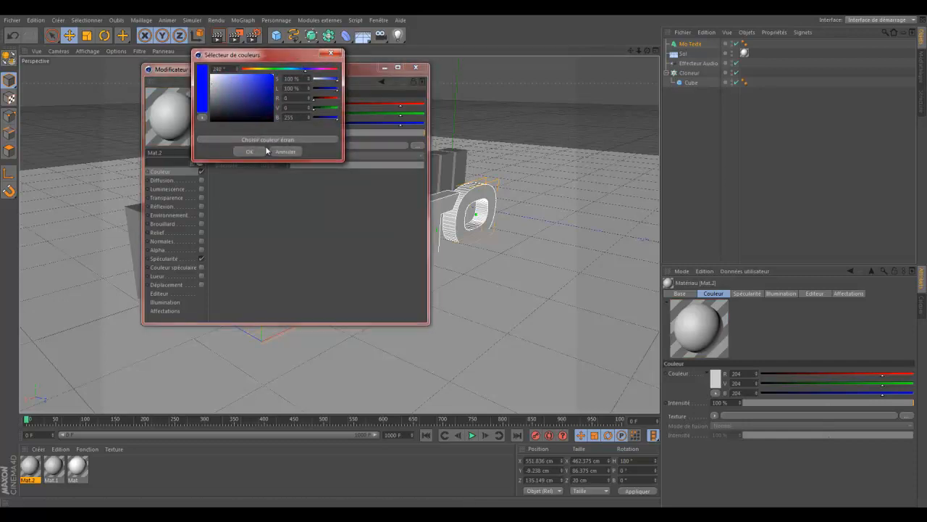
left_click(250, 152)
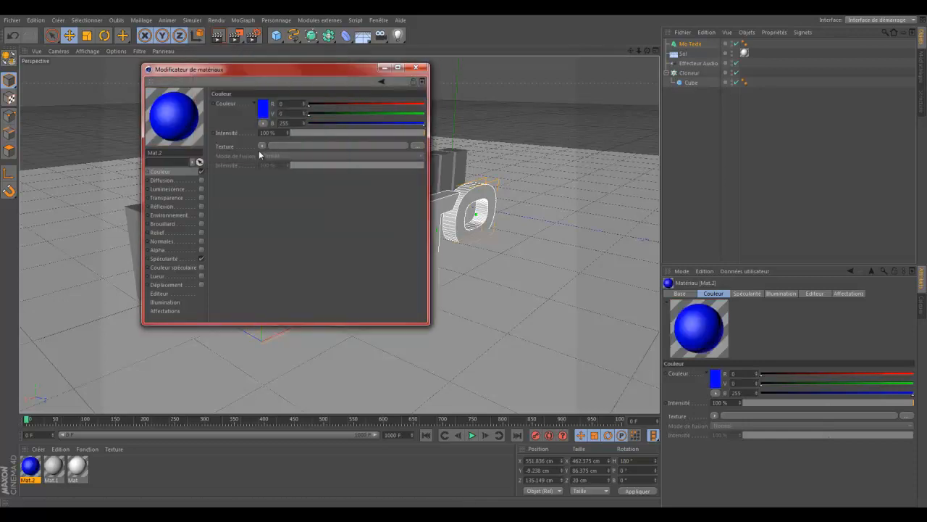
- Enable a white reflection at reduced intensity on the blue material and apply the material to the cloned columns
left_click(201, 207)
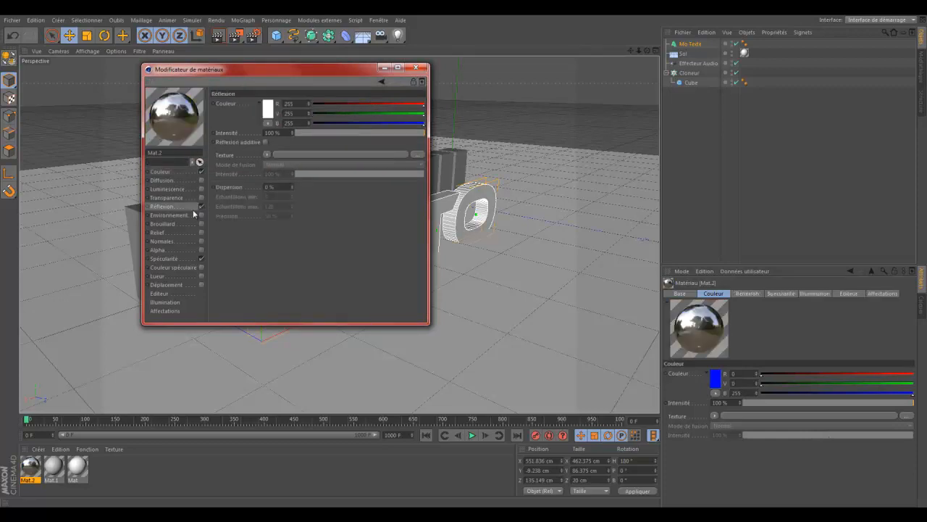
left_click(267, 108)
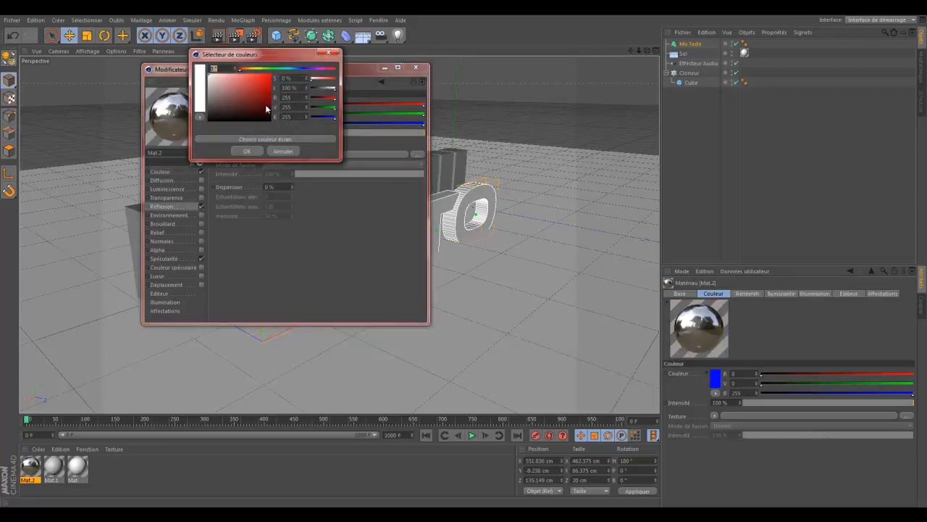
left_click(293, 150)
mouse_move(329, 133)
left_mouse_down()
mouse_move(349, 135)
mouse_move(319, 133)
left_mouse_up()
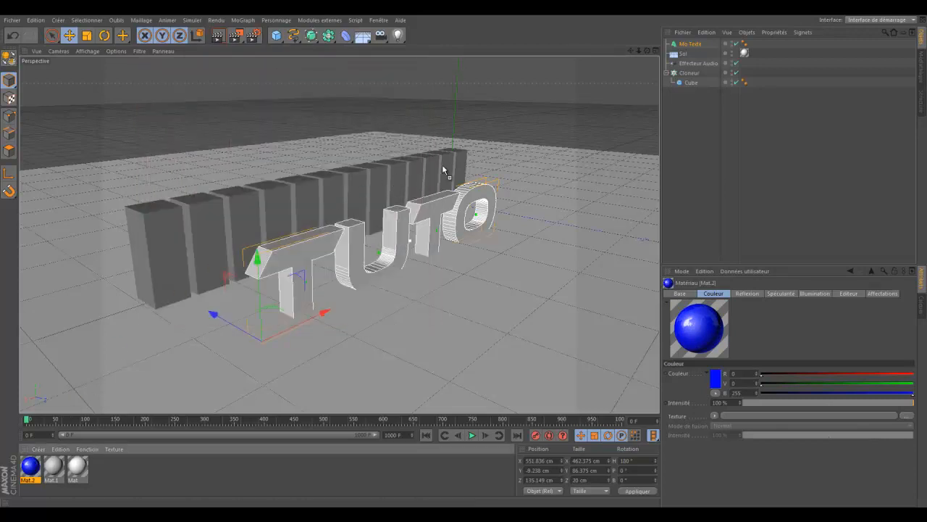
left_click_drag(443, 169, 466, 168)
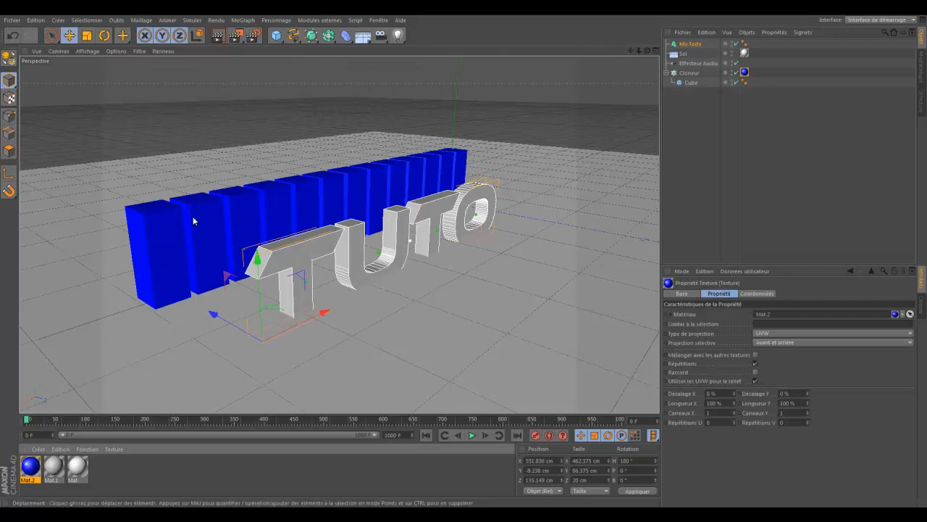
- Preview the render, then enable luminescence on the blue Mat.2 at 21% intensity
left_click(222, 39)
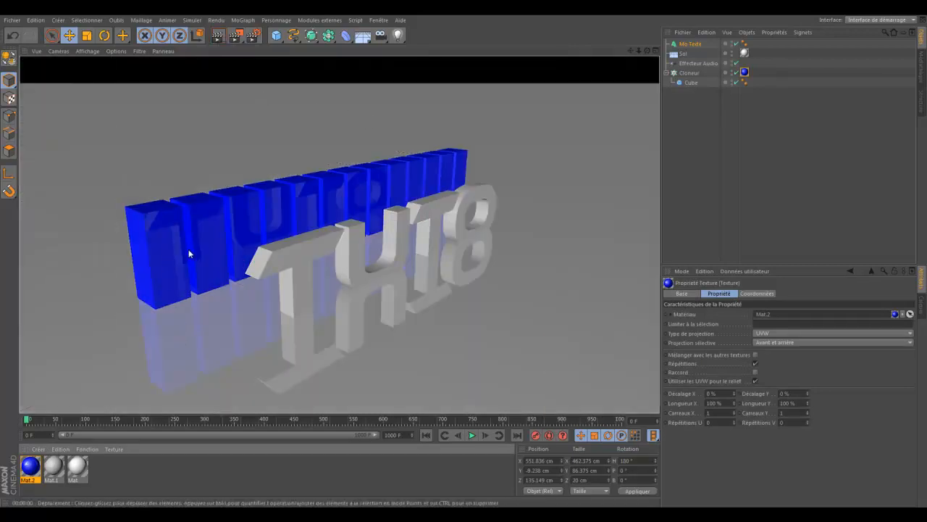
left_click(180, 269)
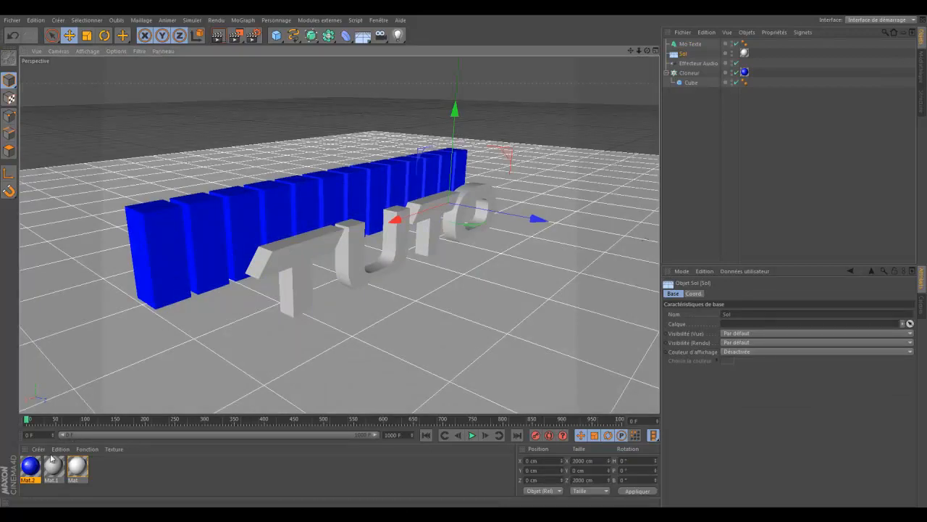
left_click(32, 468)
double_click(32, 467)
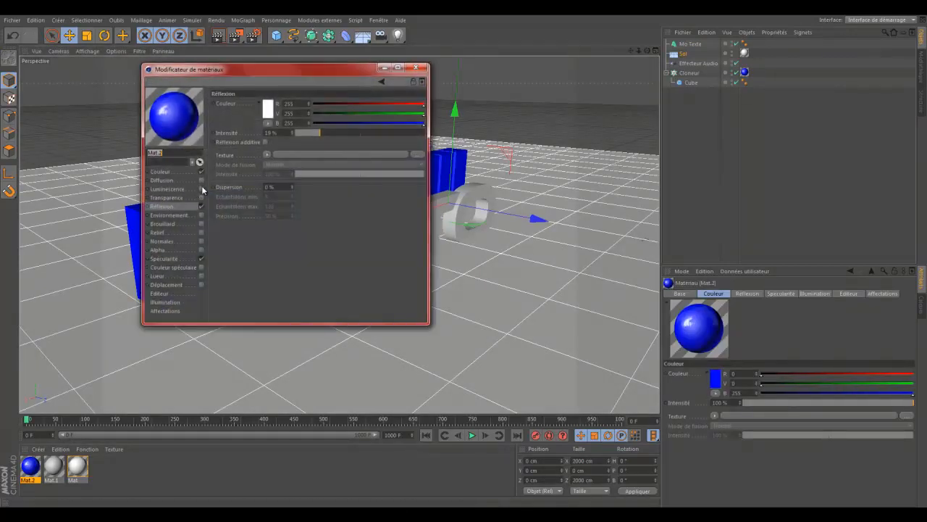
left_click(201, 189)
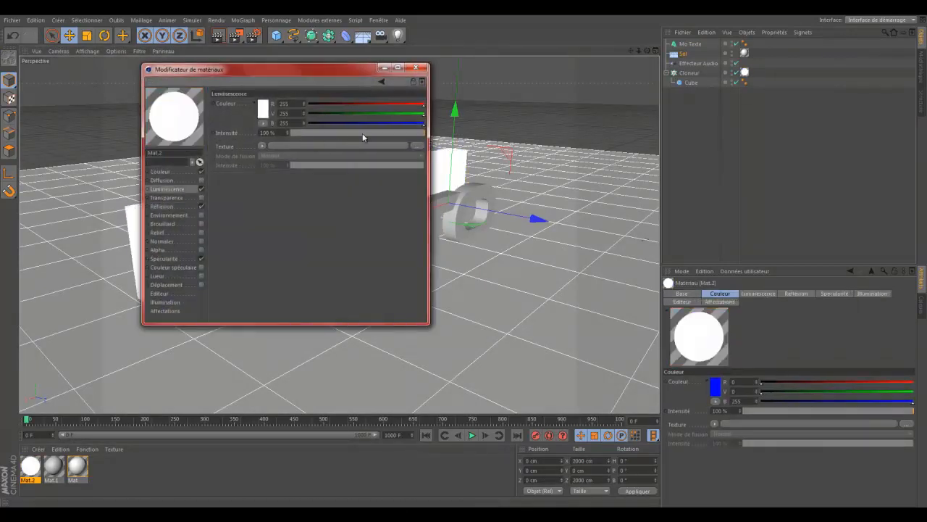
left_click_drag(365, 132, 319, 132)
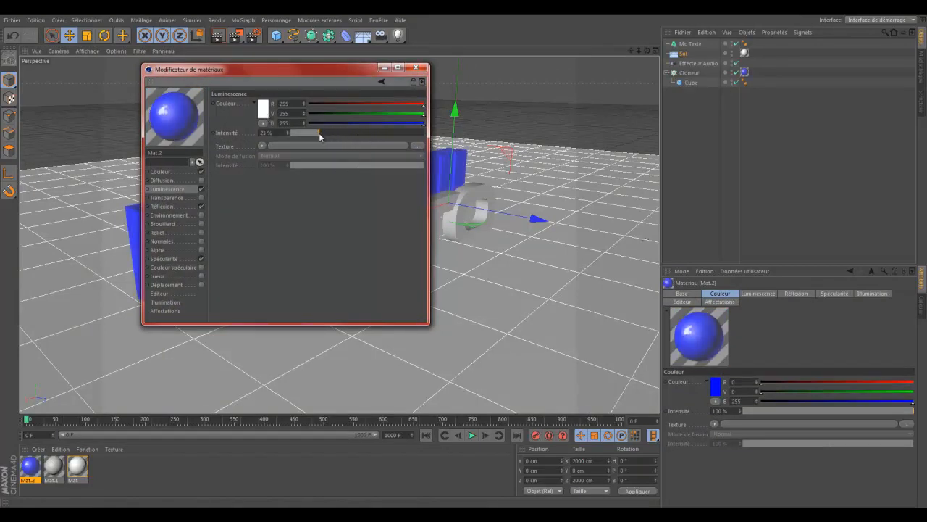
left_click(415, 68)
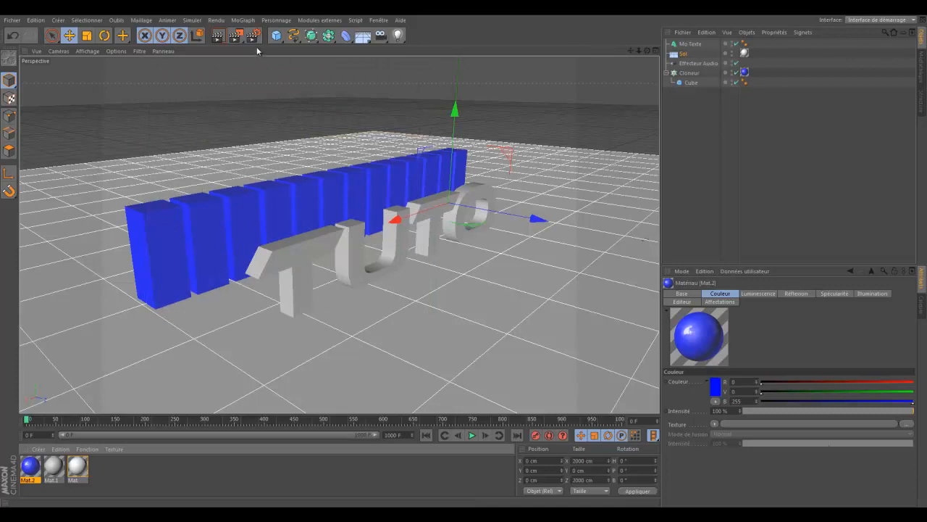
- Render the perspective view to check the luminescent blue columns, then clear the selection
left_click(221, 37)
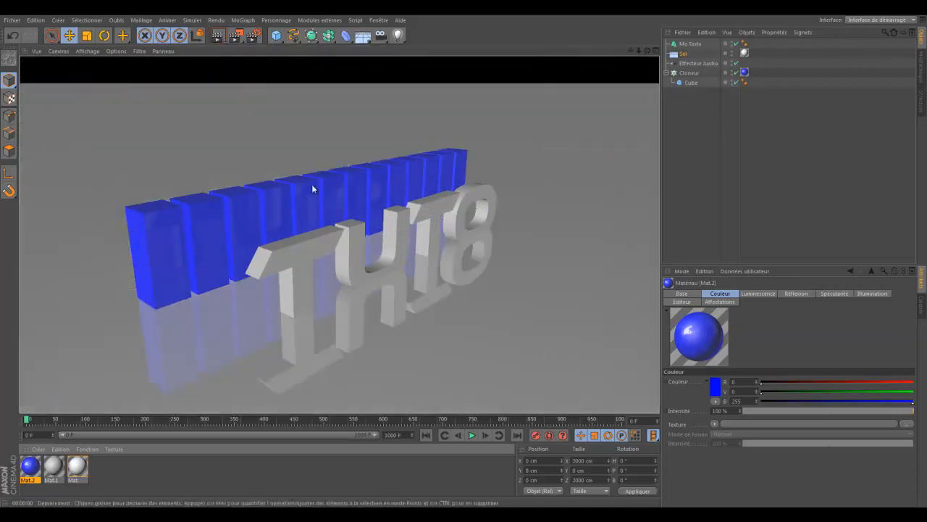
left_click(298, 89)
left_click(94, 492)
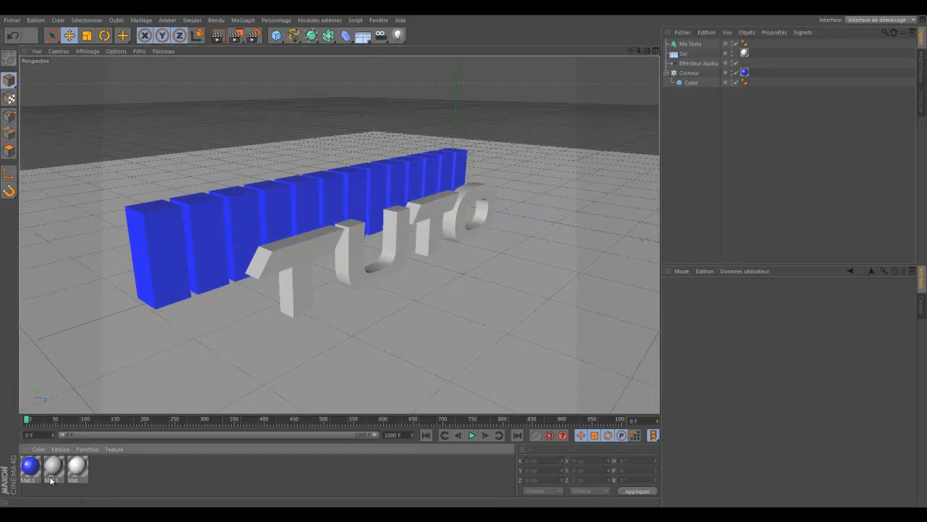
- Set both the start and end caps of the Mo Texte object to cap and bevel (Couvercle et biseau)
double_click(51, 478)
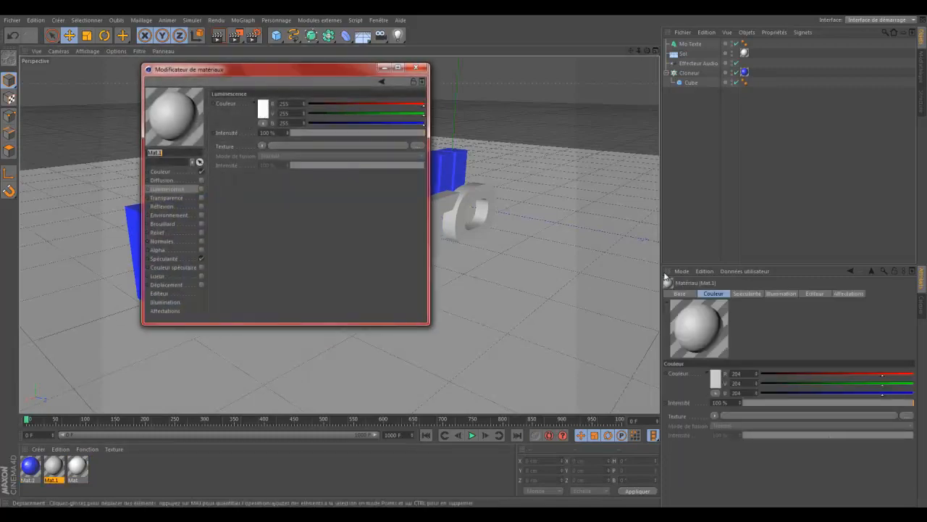
left_click(690, 44)
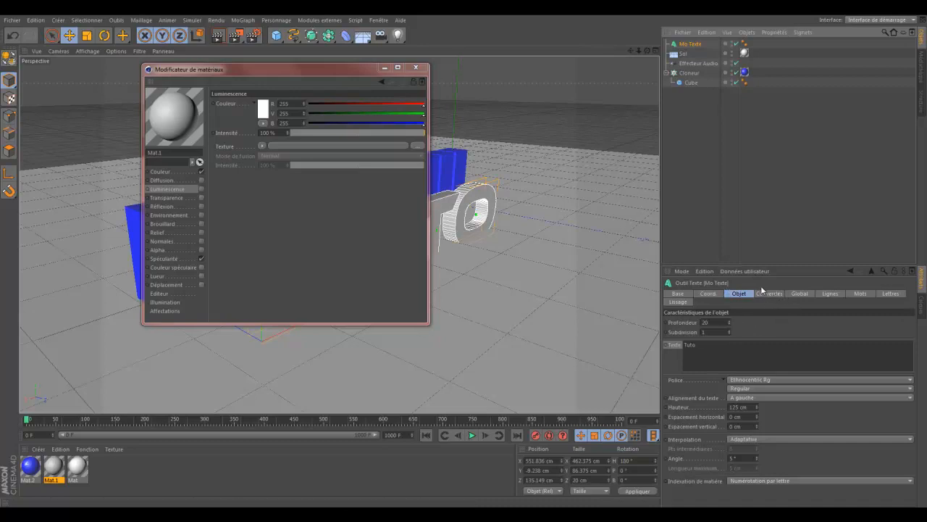
left_click(769, 293)
left_click(757, 323)
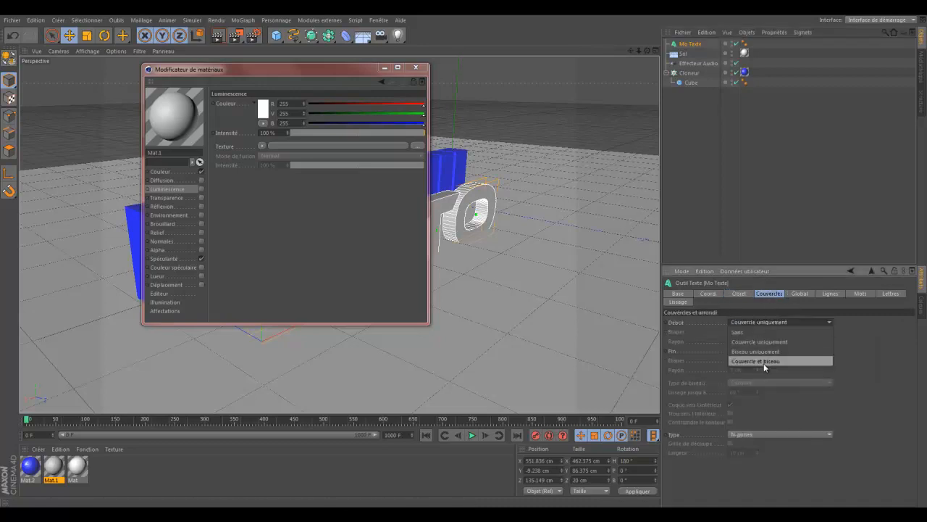
left_click(764, 361)
left_click(769, 349)
left_click(768, 389)
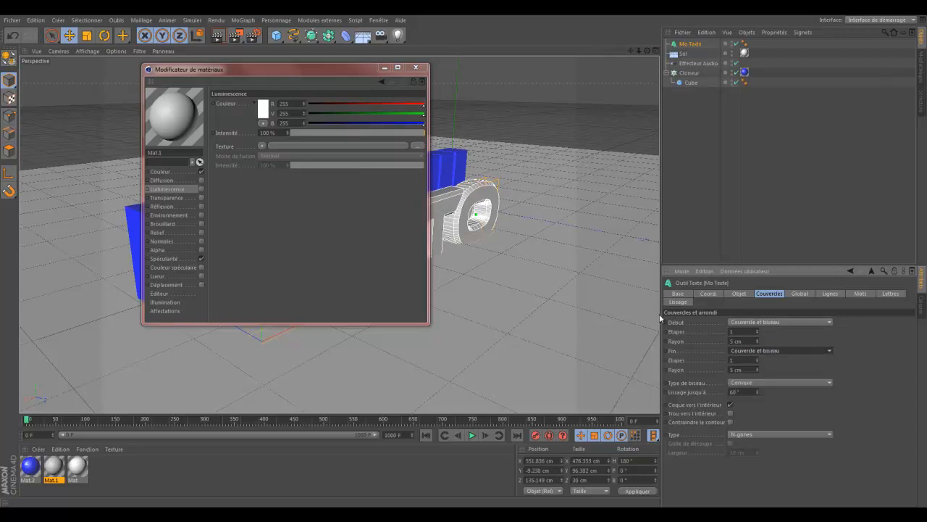
- Try to set the luminescence colour of Mat.1 to black
left_click(261, 109)
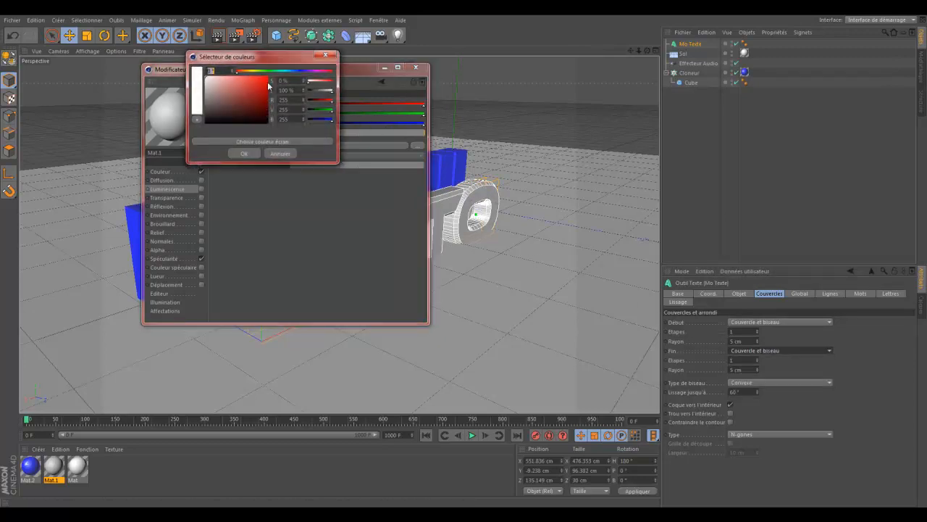
left_click(261, 154)
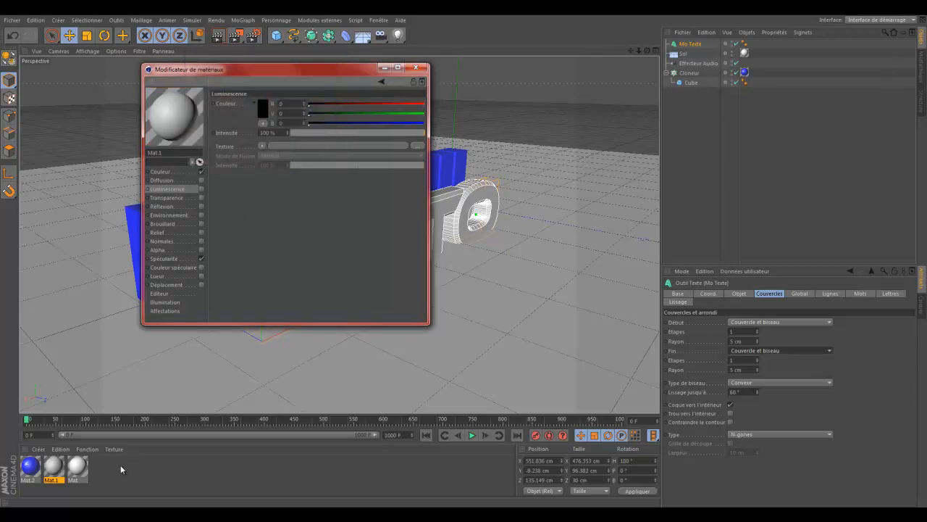
left_click(415, 67)
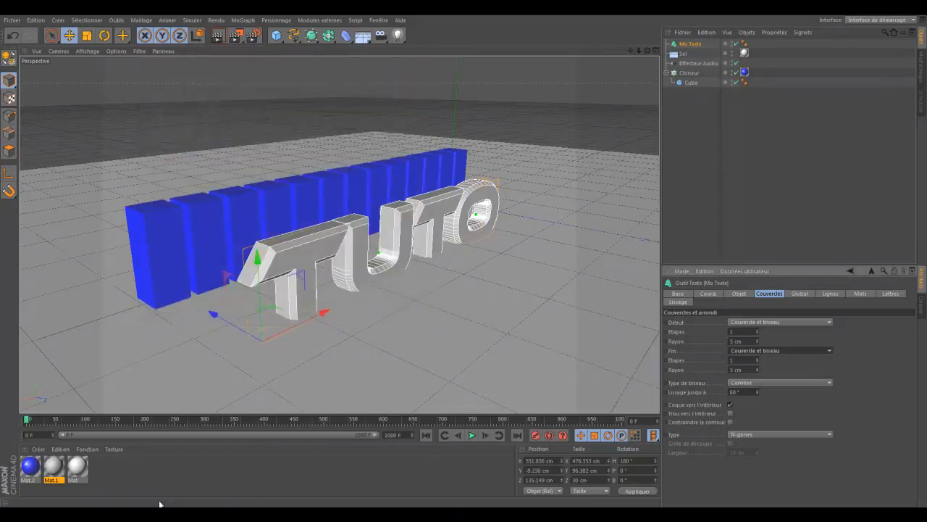
double_click(53, 468)
left_click(261, 110)
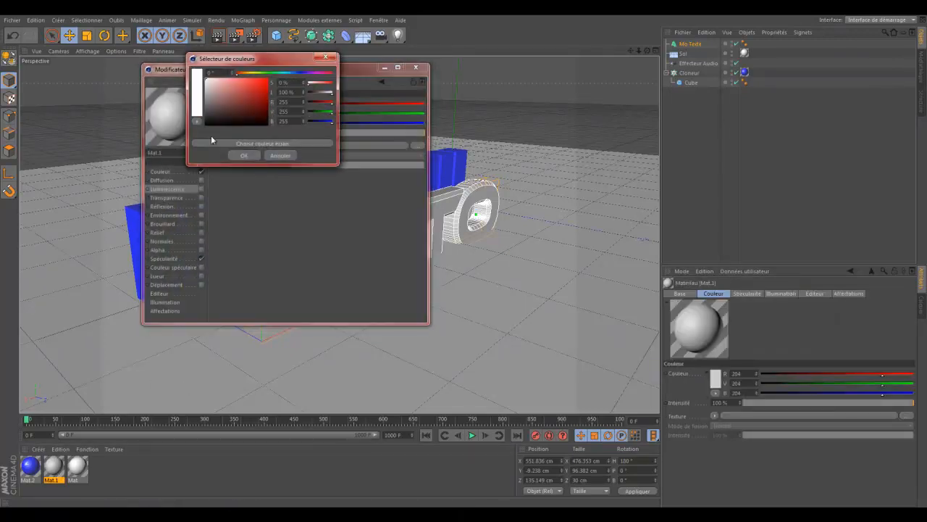
left_click(249, 155)
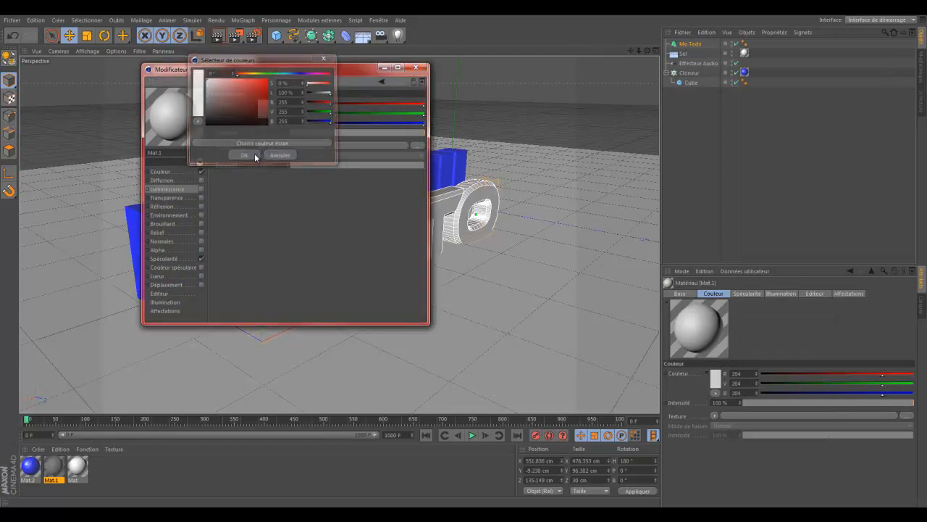
- Enable reflection on Mat.1 at 35% intensity and set its base colour to black, RGB 0, 0, 0
left_click(186, 205)
left_click_drag(343, 133, 340, 134)
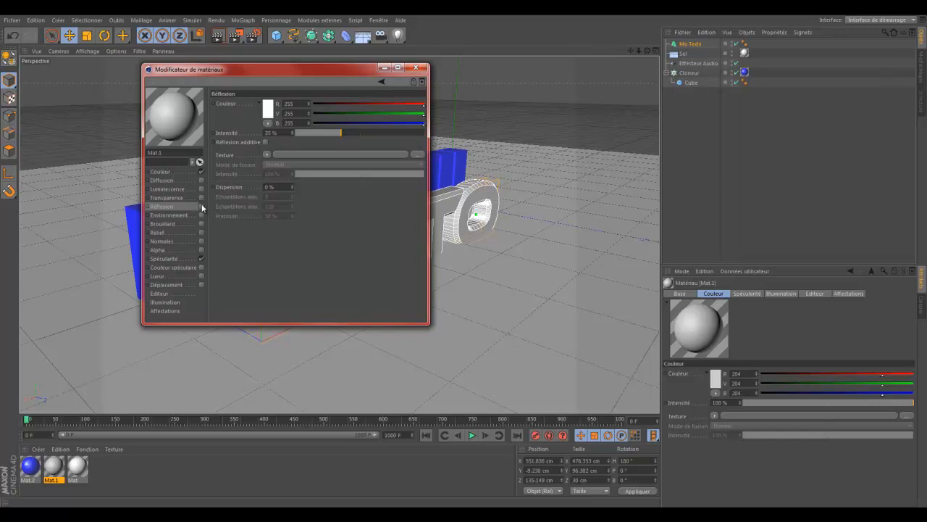
left_click(202, 207)
left_click(192, 174)
left_click(263, 109)
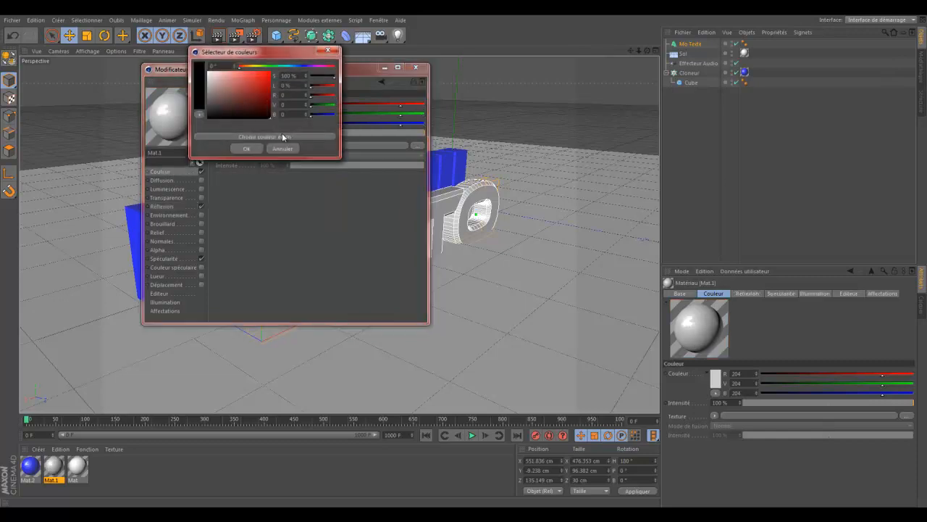
left_click(254, 149)
- Set the reflection intensity of the black Mat.1 to 21%
left_click(202, 207)
left_click(176, 208)
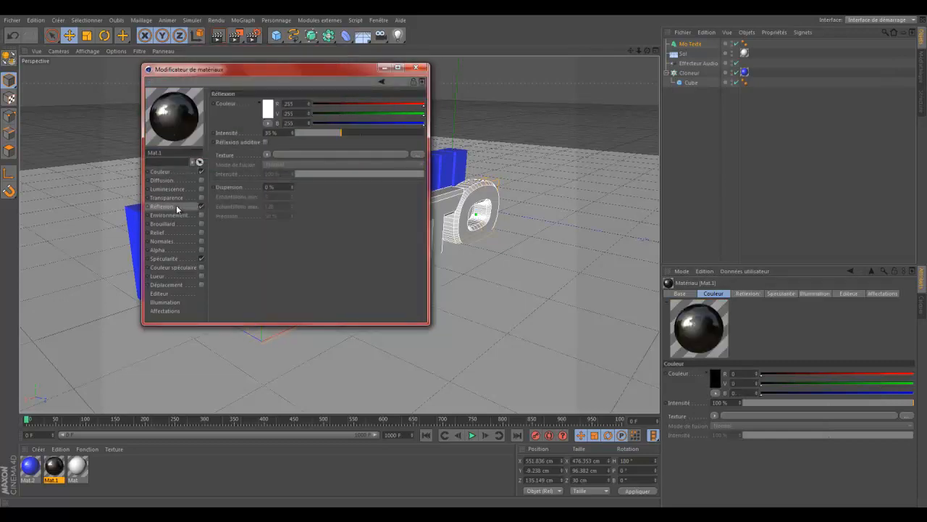
left_click_drag(323, 135, 319, 135)
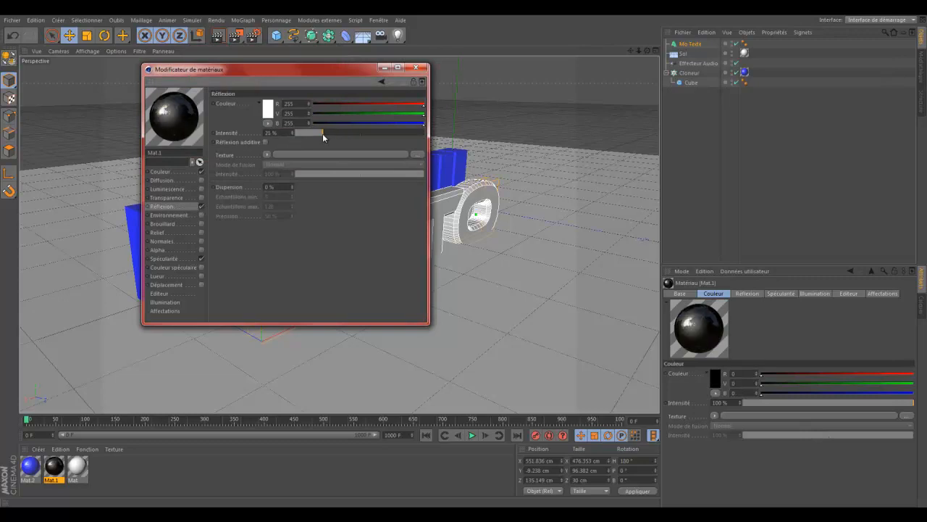
left_click(416, 67)
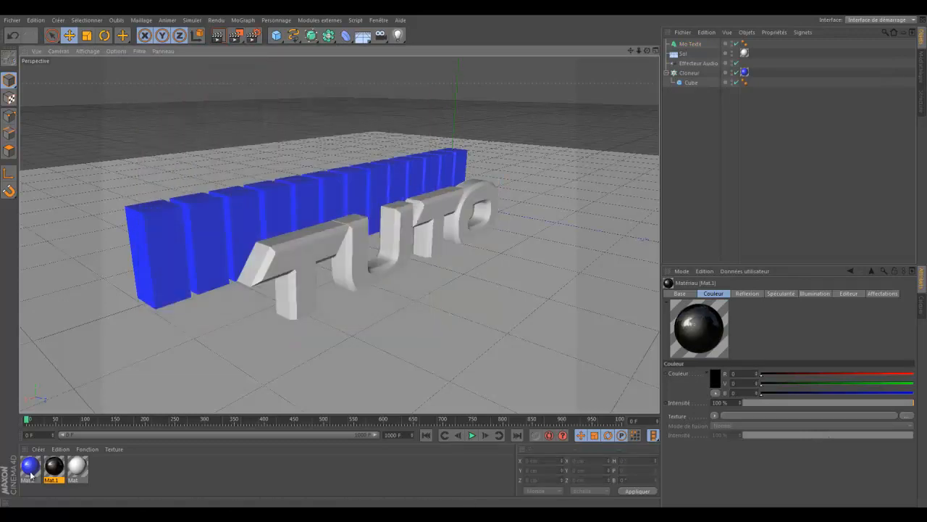
- Apply the black Mat.1 to the Tuto text, undoing its accidental assignment to the floor
left_click_drag(286, 281, 288, 281)
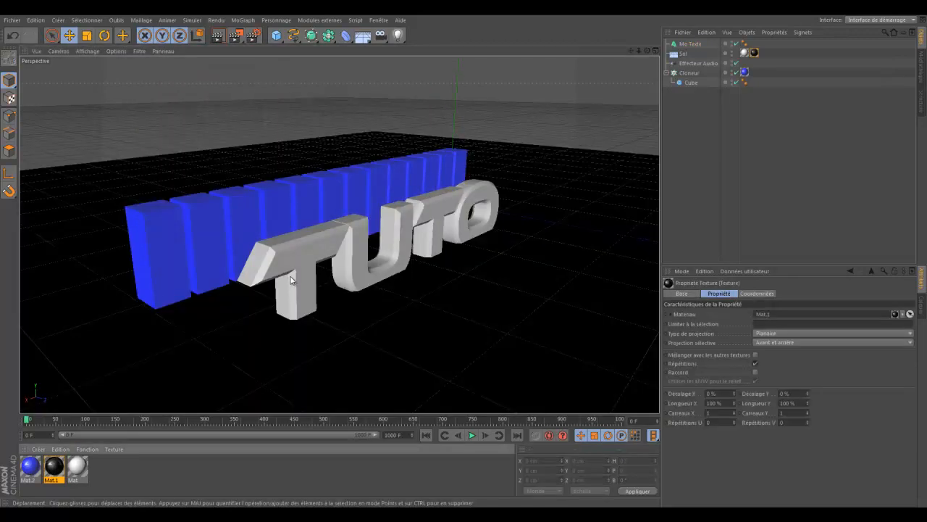
key("ctrl+z")
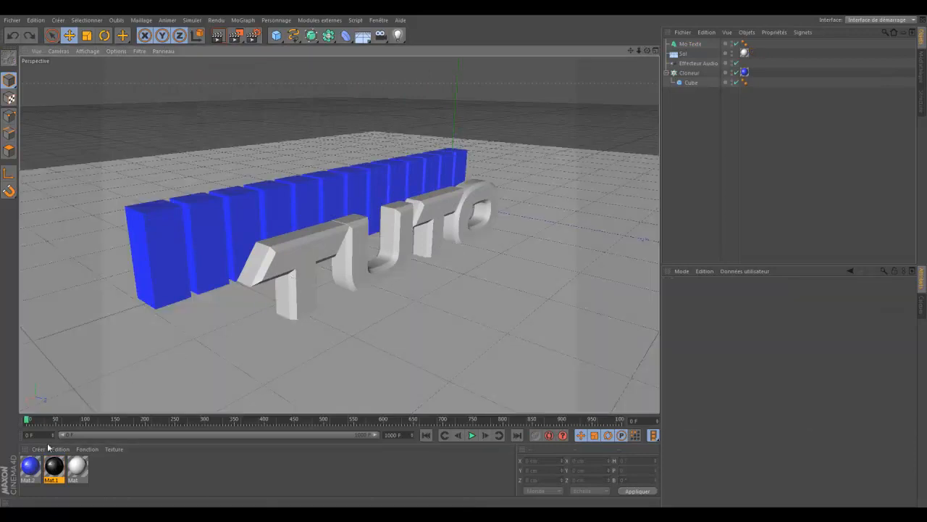
left_click_drag(312, 247, 334, 249)
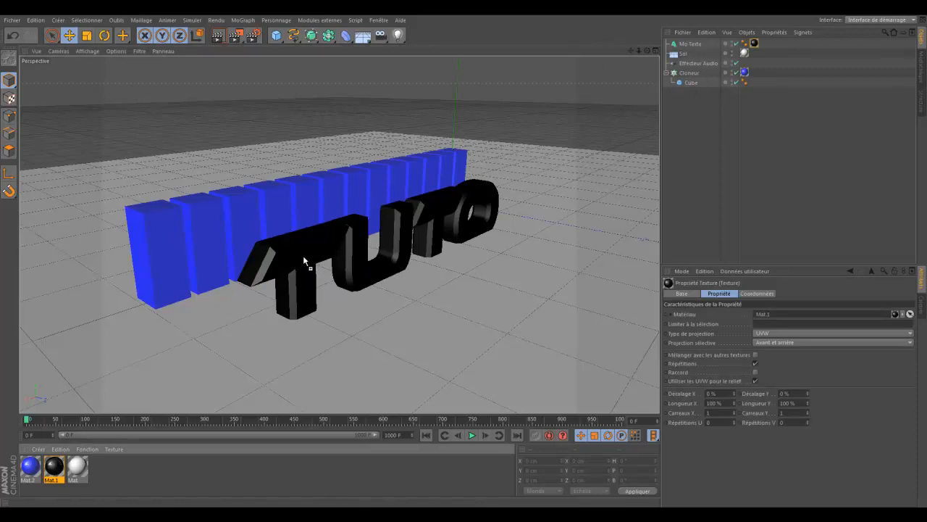
left_click_drag(303, 257, 746, 55)
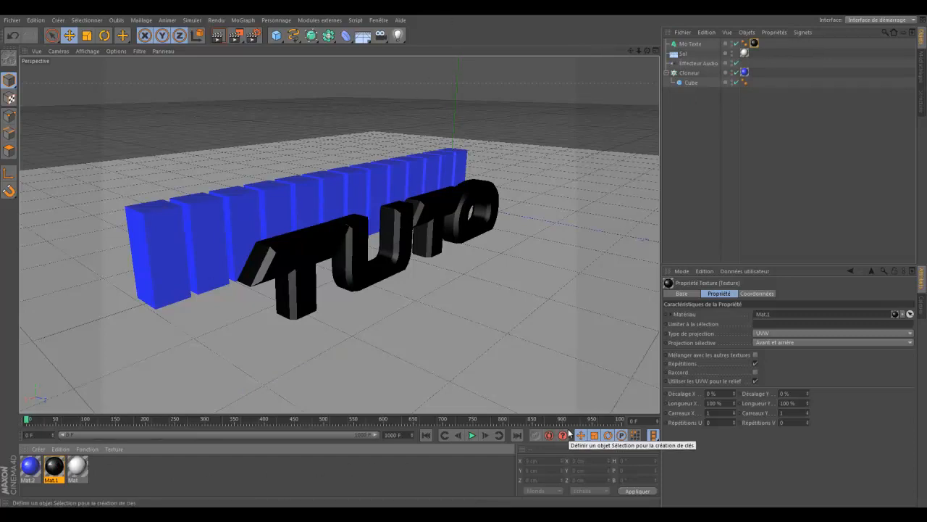
- Create a new material, Mat.3, and set its base colour to pure red, RGB 255, 0, 0
double_click(196, 462)
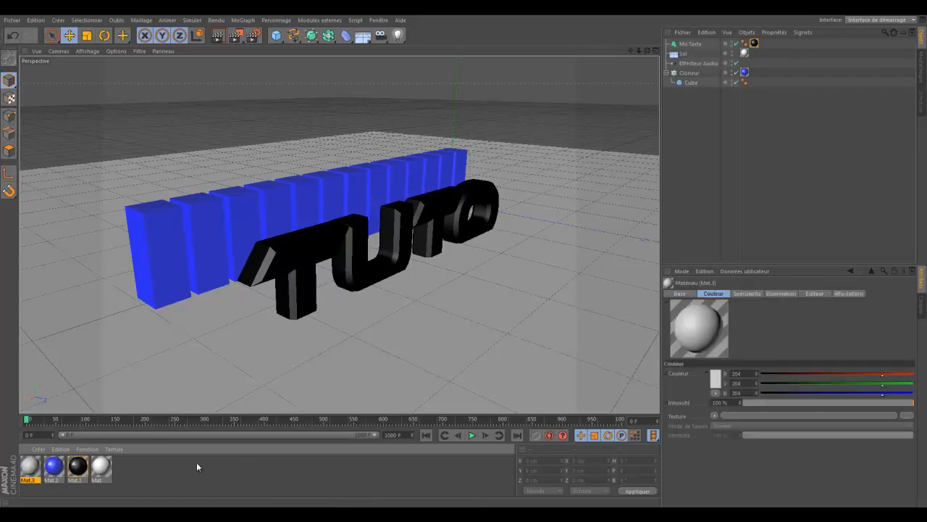
double_click(29, 467)
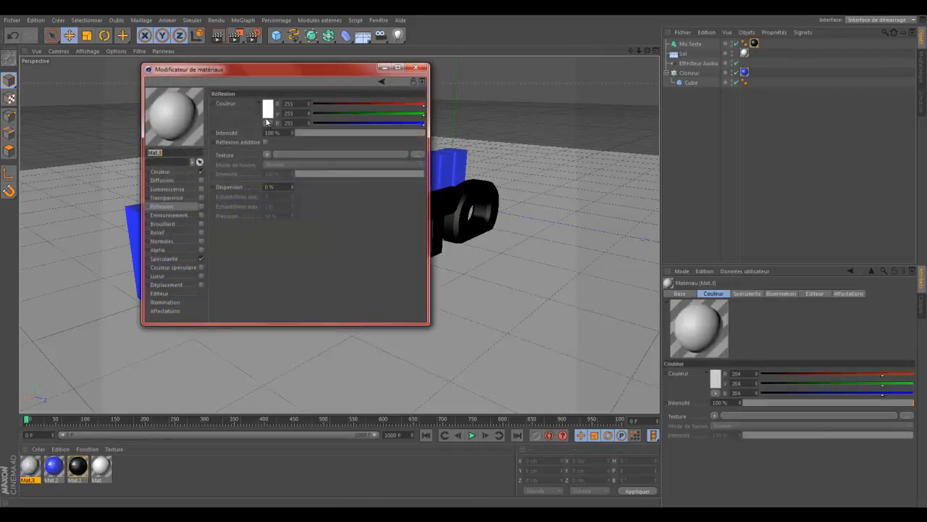
left_click(171, 172)
left_click(263, 108)
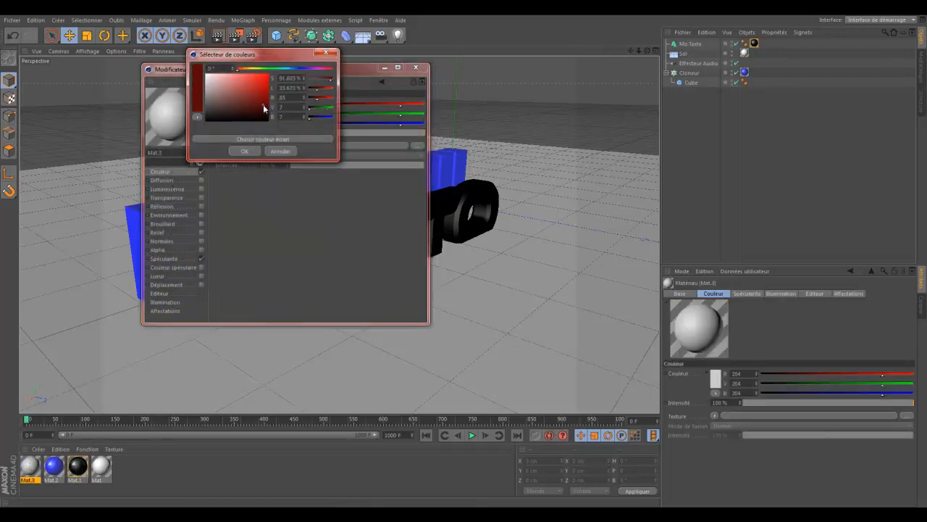
left_click(244, 148)
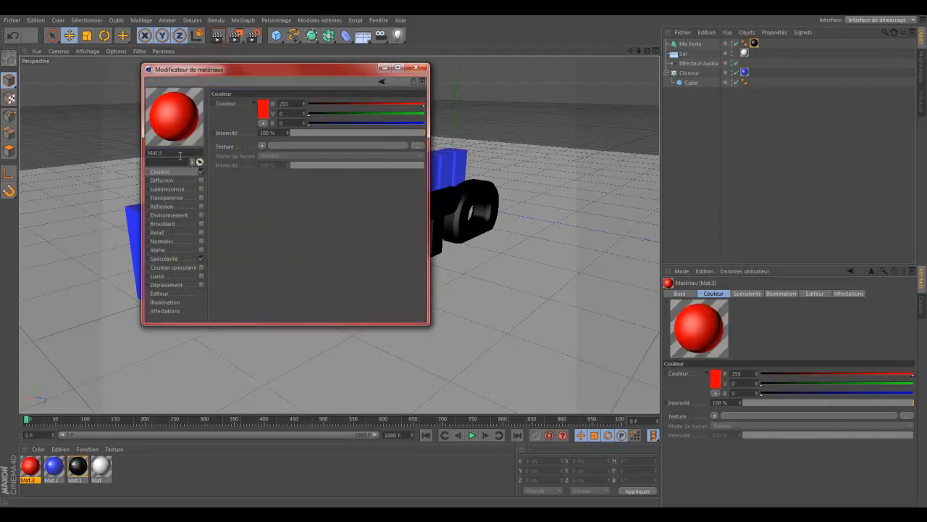
- Enable white reflection on the red Mat.3 at 32% intensity
left_click(201, 205)
left_click_drag(325, 135, 336, 135)
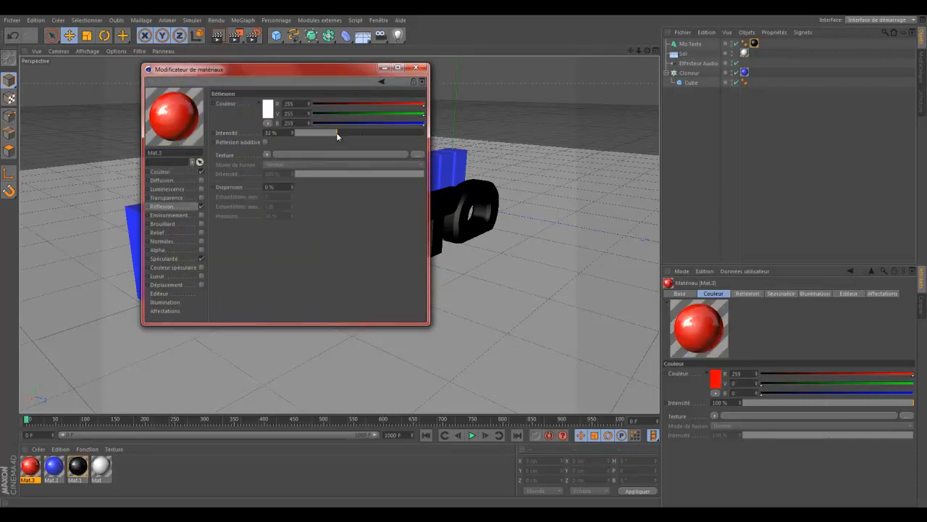
left_click(416, 68)
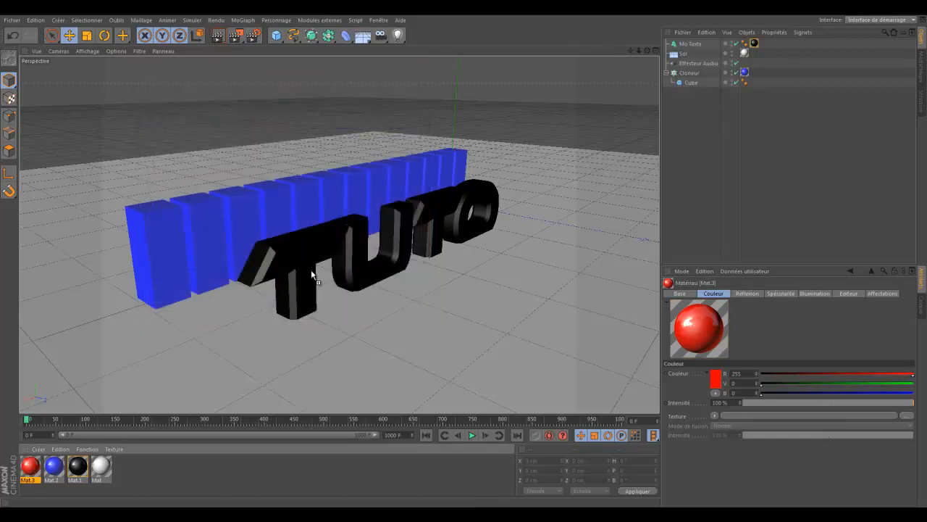
- Apply the red Mat.3 to the Tuto text and restrict it to the front caps with selection C1
left_click_drag(311, 269, 310, 269)
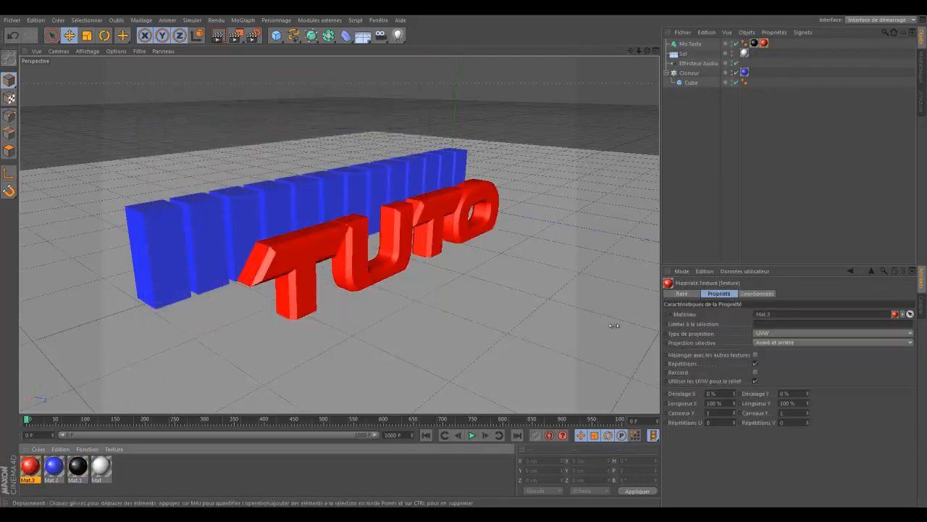
left_click(778, 323)
key("Caps_Lock")
type("C")
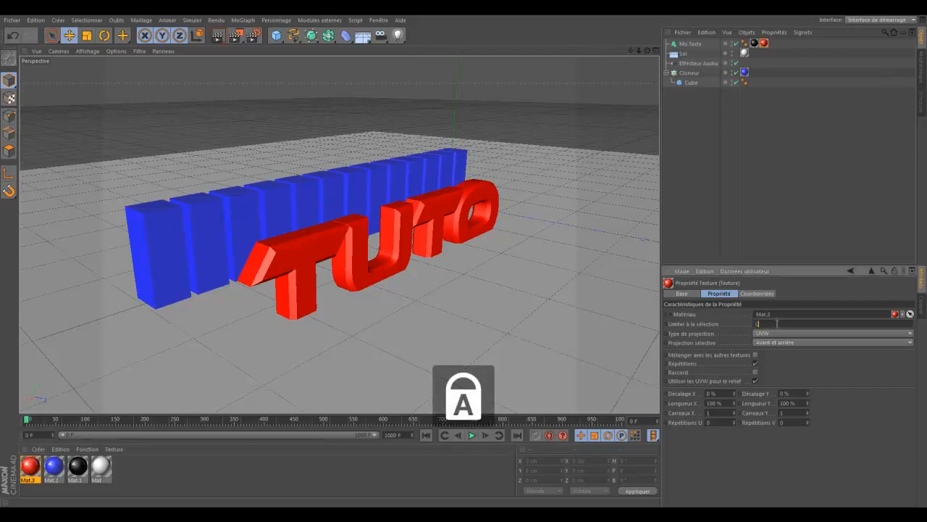
key("Caps_Lock")
key("Return")
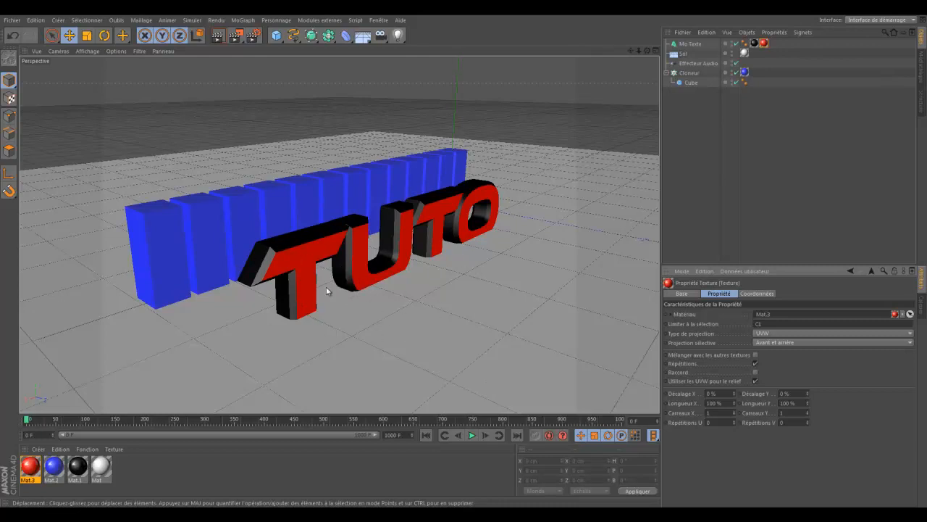
- Move the Tuto text along the row of columns and slightly up, to about X 552, Y 3, Z 87 cm
left_click(299, 286)
left_click_drag(244, 325, 201, 312)
left_click_drag(227, 237, 230, 224)
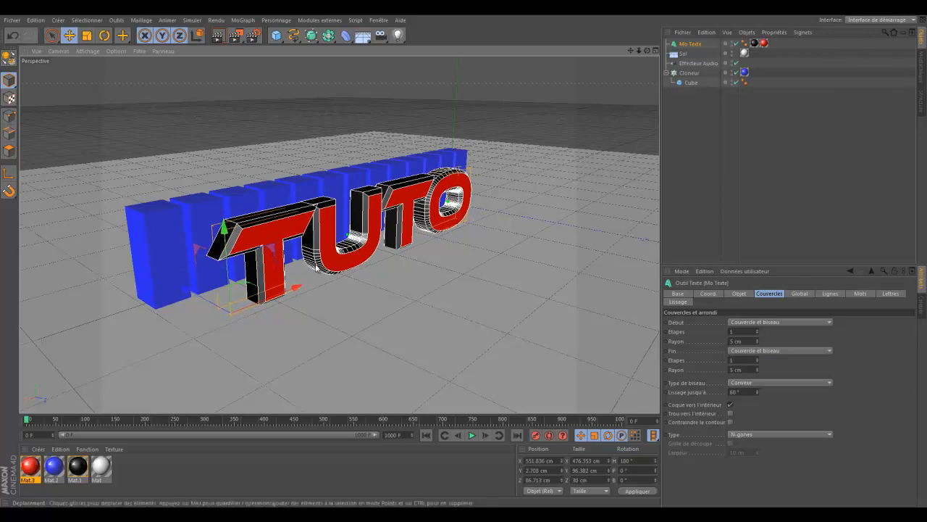
- Add an omni light, place it above and in front of the text at about X -8, Y 258, Z 255 cm, and test-render the view
left_click(398, 35)
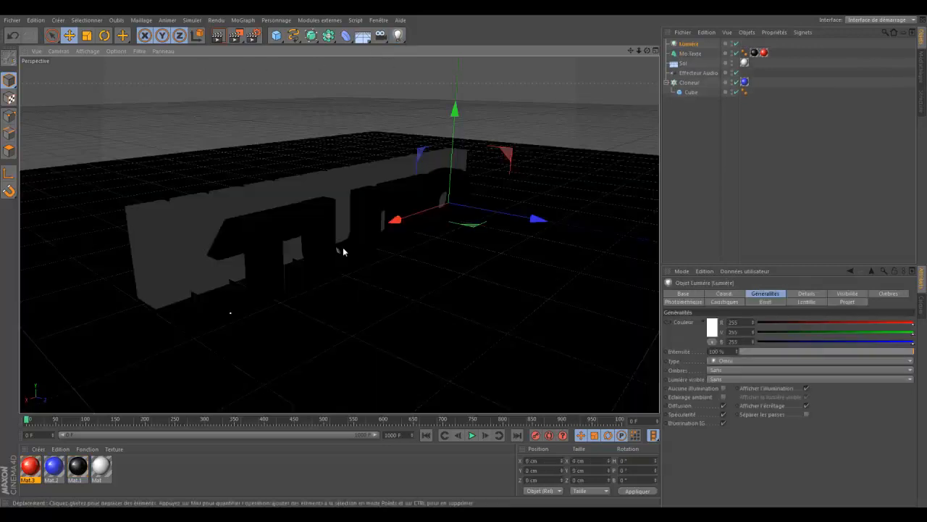
left_click_drag(529, 218, 645, 240)
left_click_drag(582, 136, 589, 82)
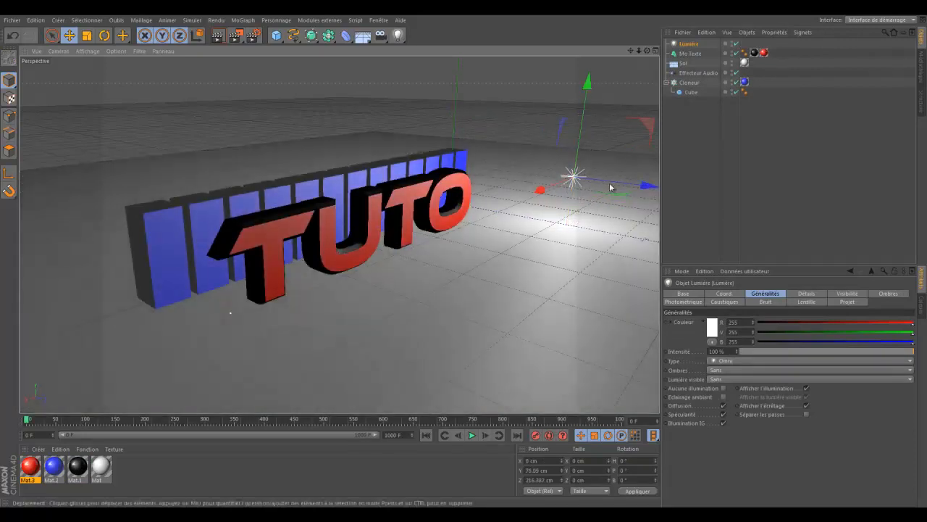
left_click_drag(613, 186, 652, 185)
left_click_drag(625, 104, 613, 61)
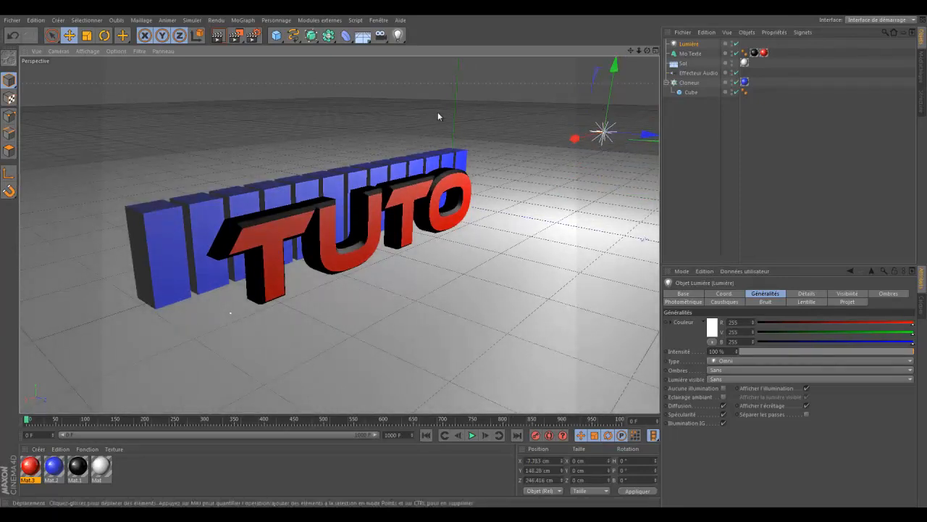
left_click_drag(613, 74, 466, 259)
left_click_drag(633, 89, 466, 258)
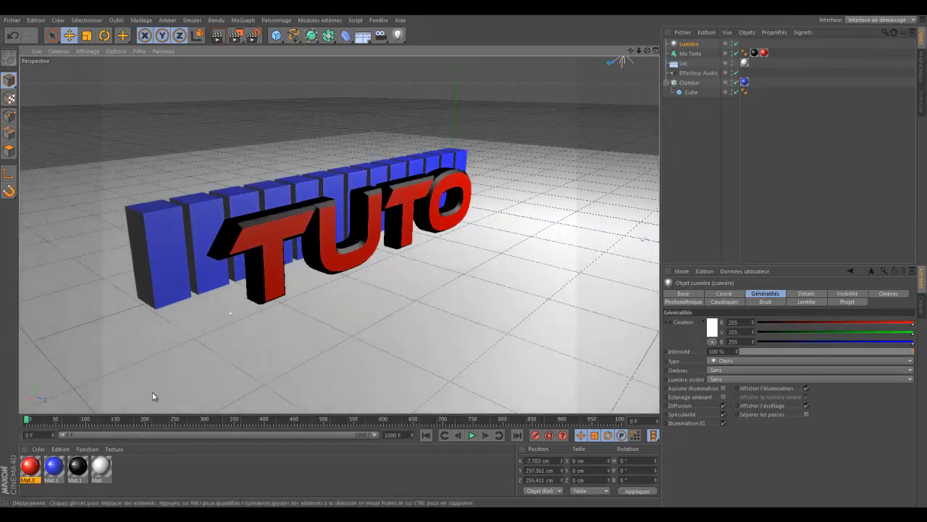
left_click(218, 36)
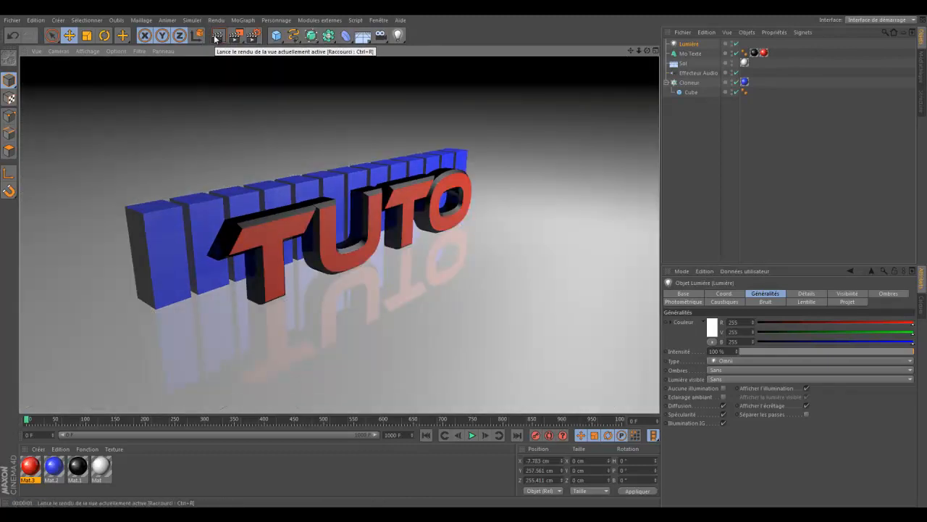
- Disable luminance on the blue Mat.2 of the cloned columns and test-render the view
left_click(168, 236)
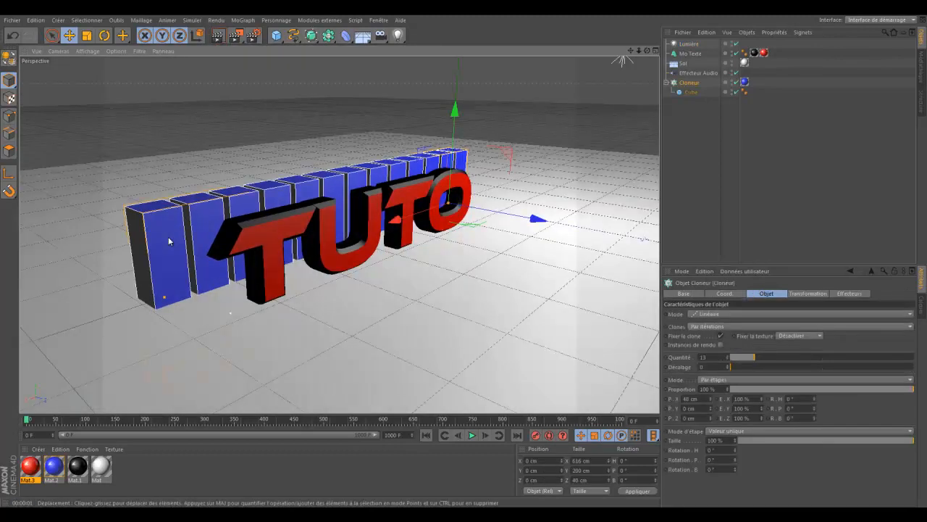
double_click(48, 470)
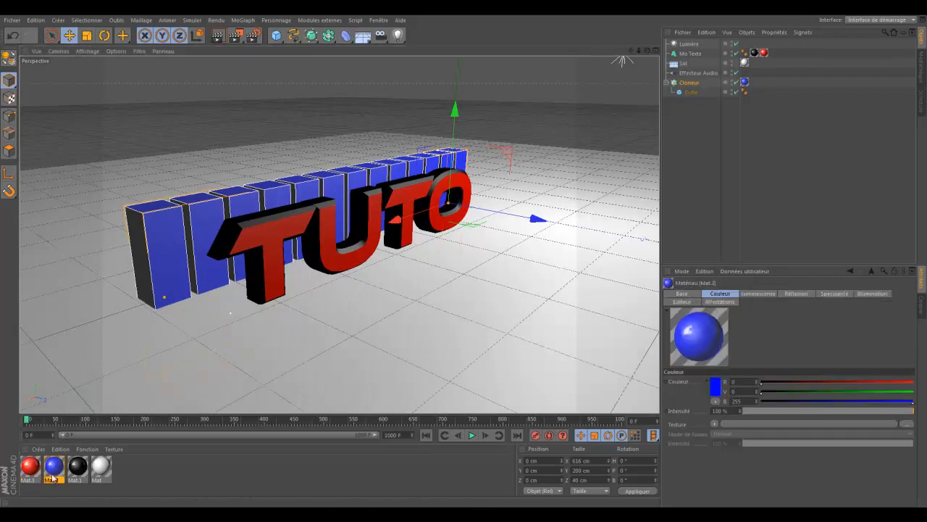
left_click(202, 188)
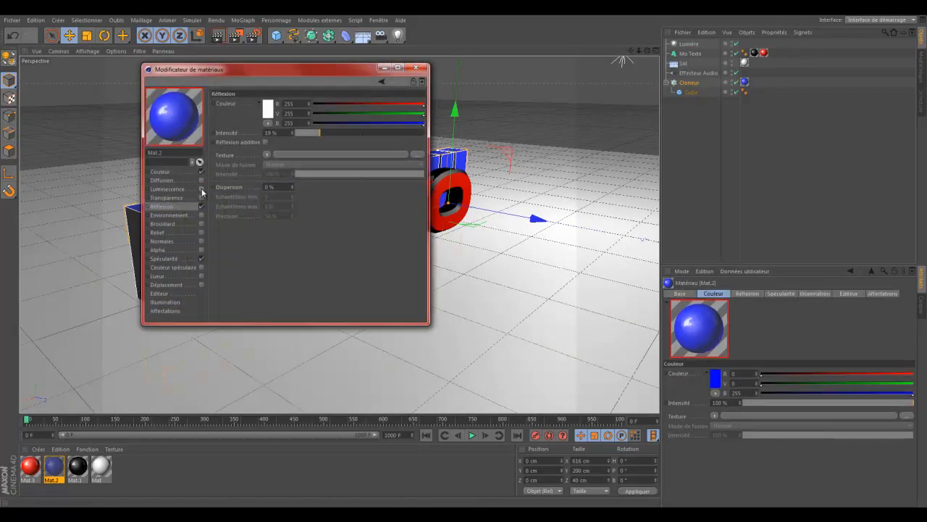
left_click(416, 67)
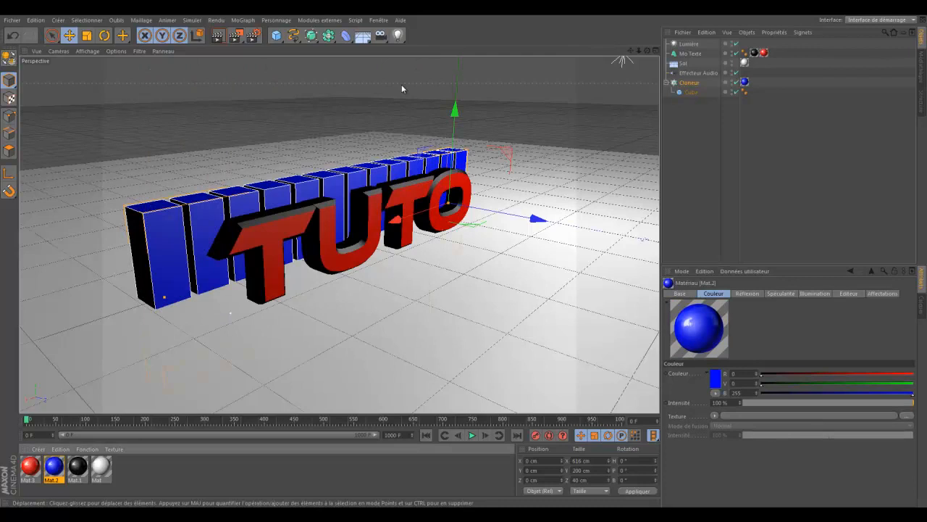
left_click(219, 37)
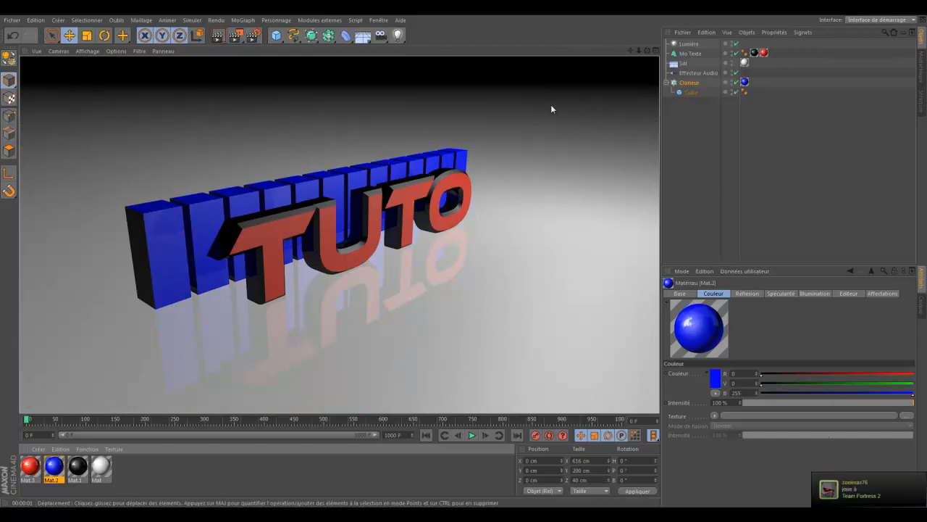
left_click(521, 176)
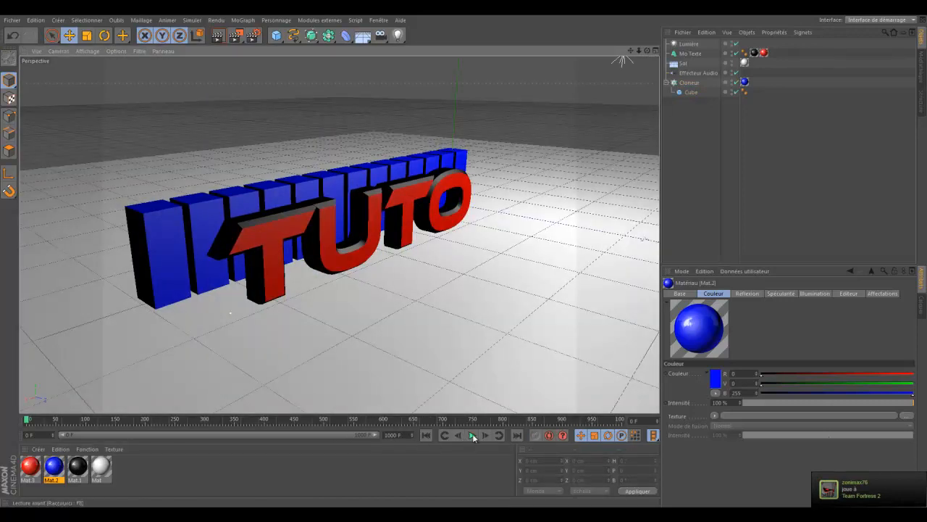
- Play the animation to about frame 194 and test-render the raised columns from two viewing angles
left_click(472, 435)
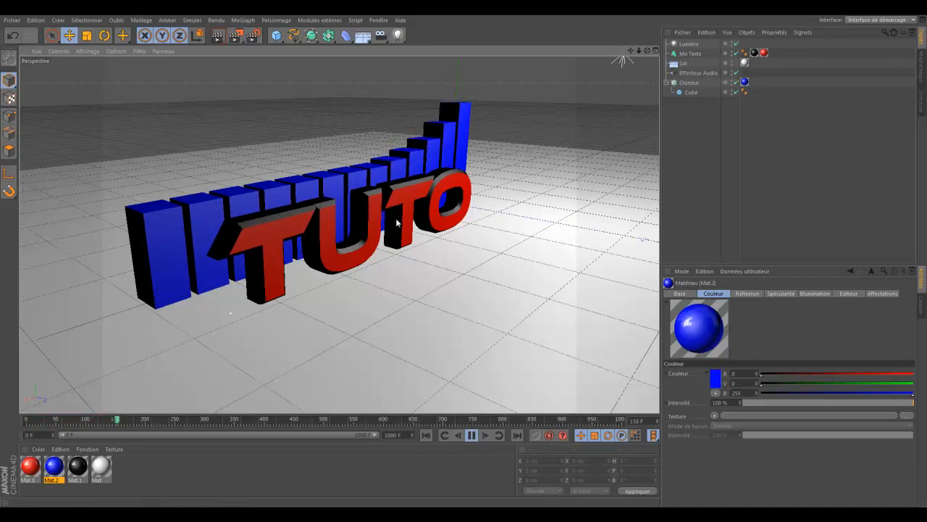
left_click(472, 435)
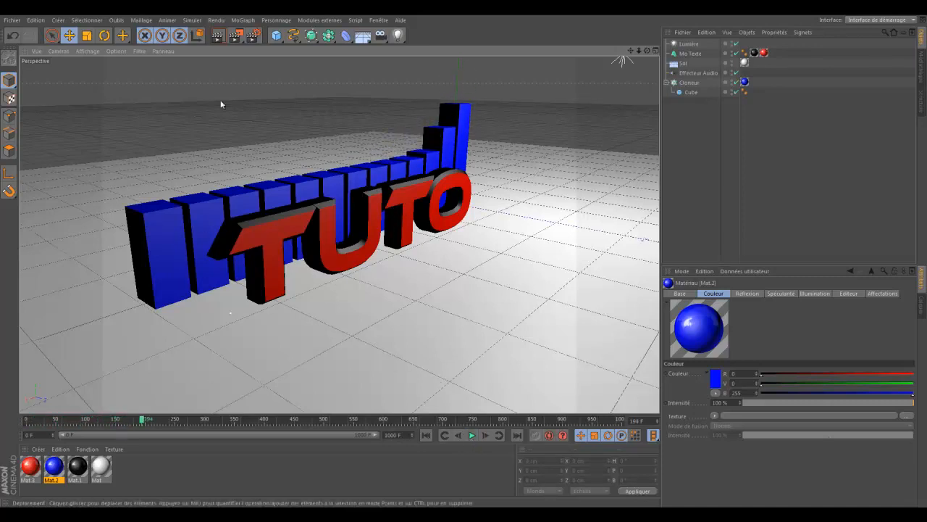
left_click(218, 36)
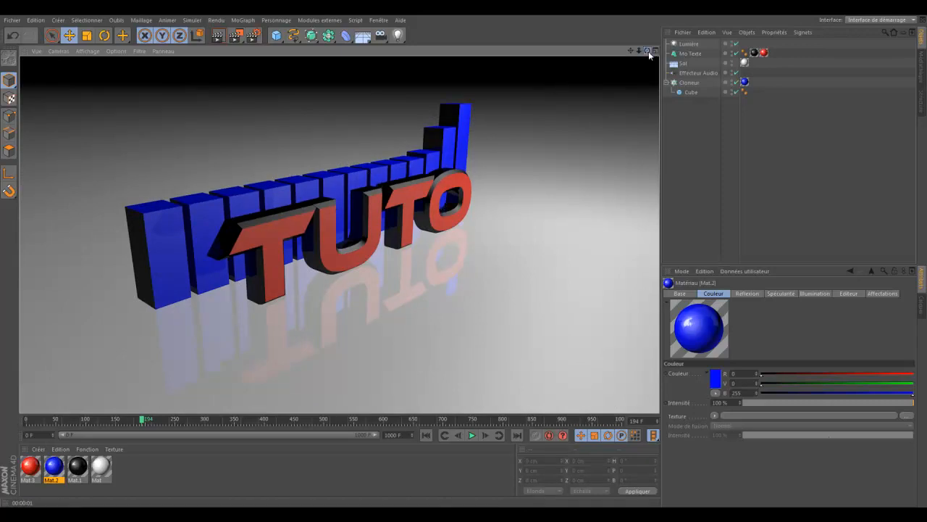
left_click_drag(648, 51, 463, 256)
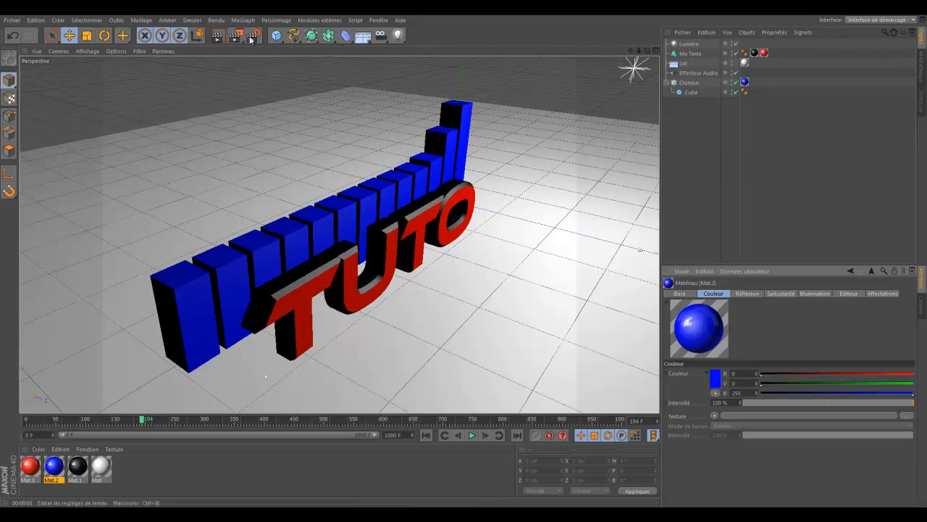
left_click(219, 34)
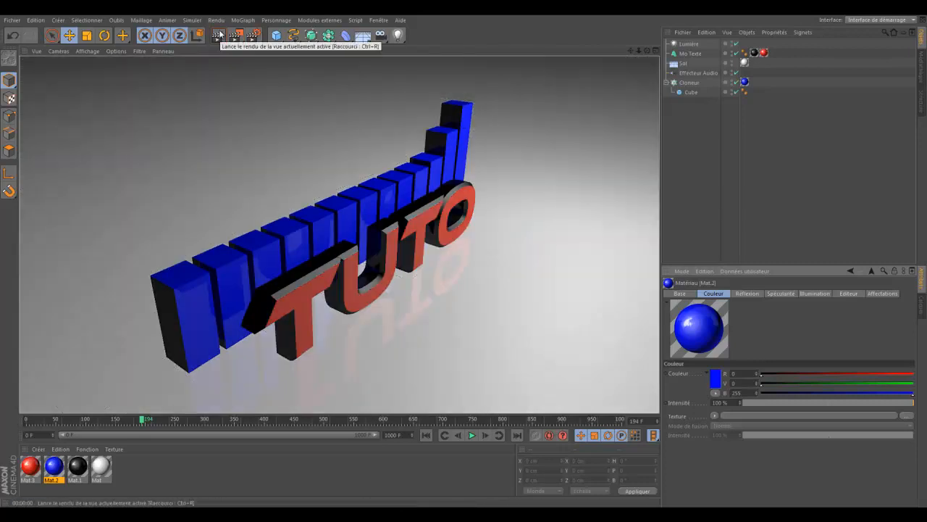
left_click(317, 123)
- Decline the incoming Skype call and set the light's shadows to soft shadow maps (Masques d'ombres)
left_click(639, 70)
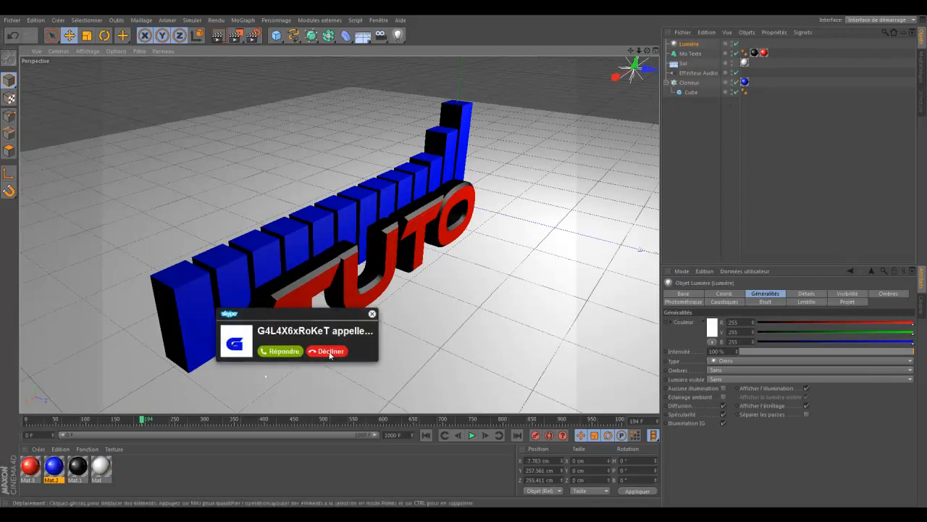
left_click(332, 352)
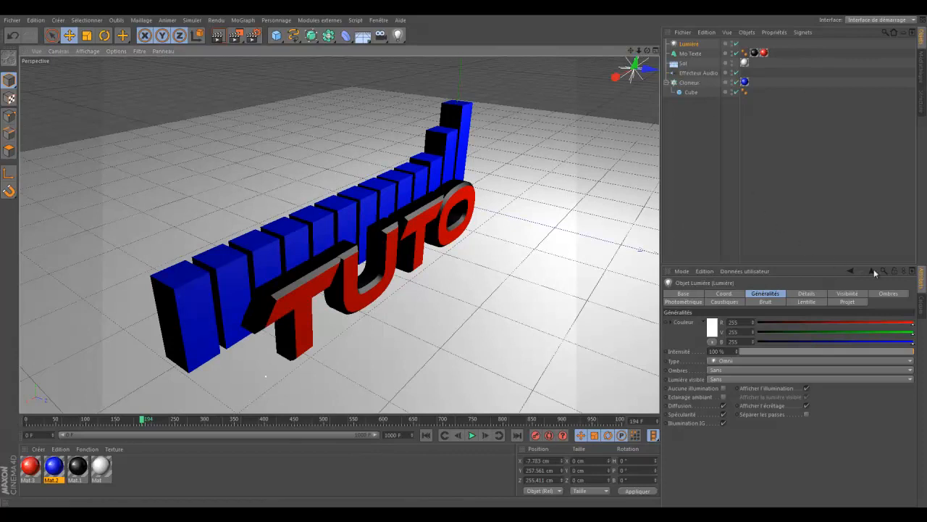
left_click(898, 294)
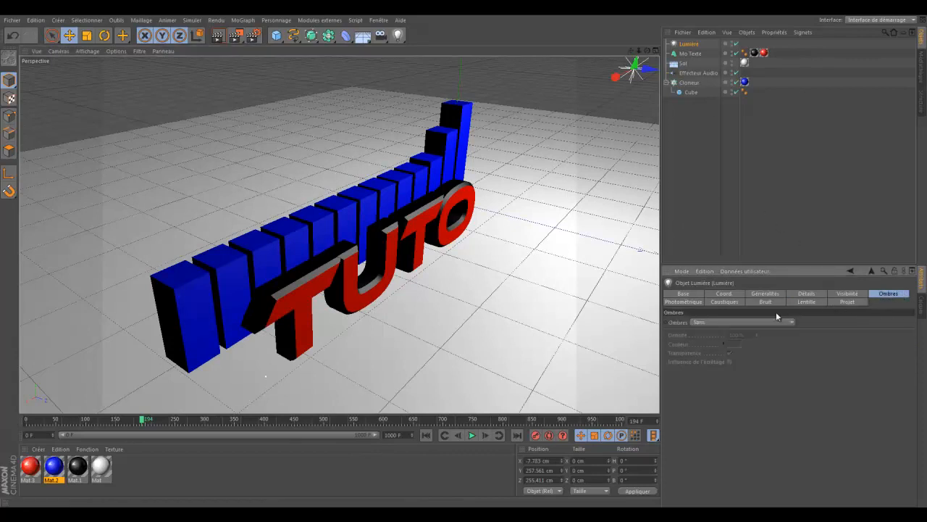
left_click(753, 322)
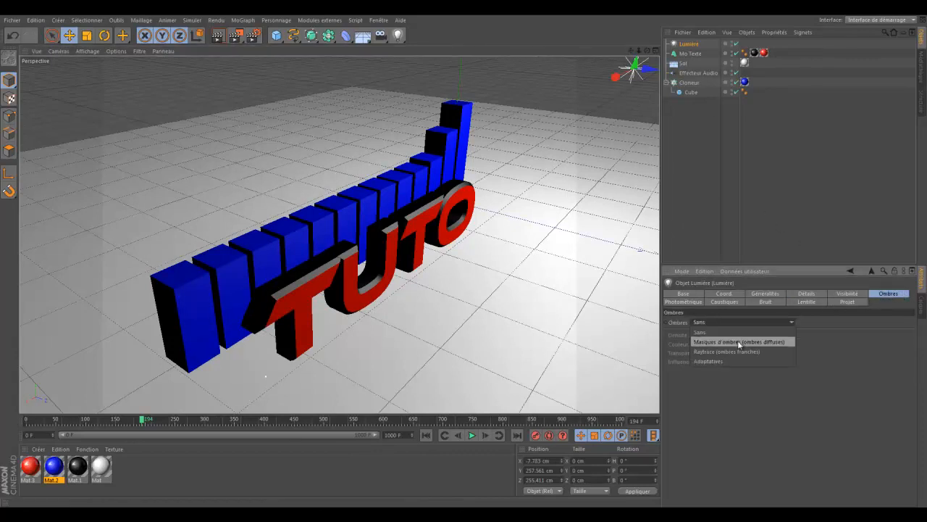
left_click(739, 341)
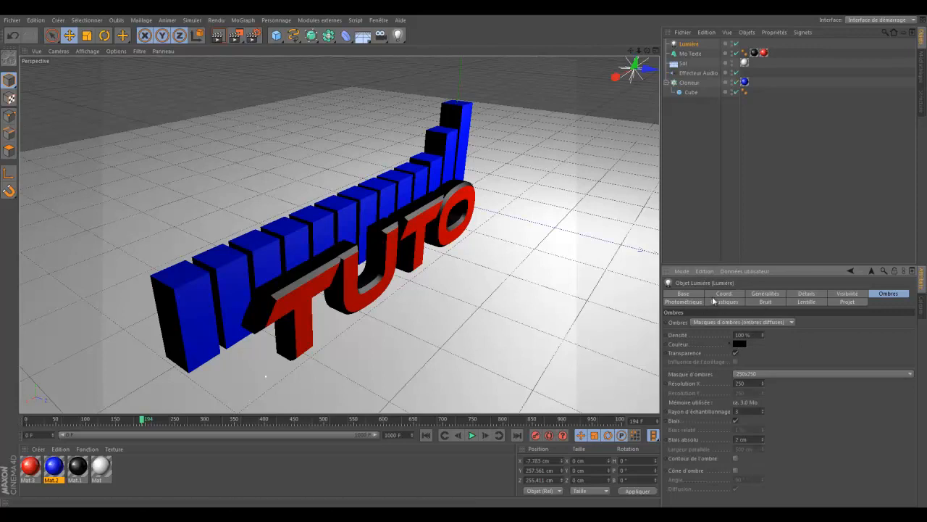
- Test-render the shadows from two viewing angles and return the timeline to frame 0
left_click(217, 36)
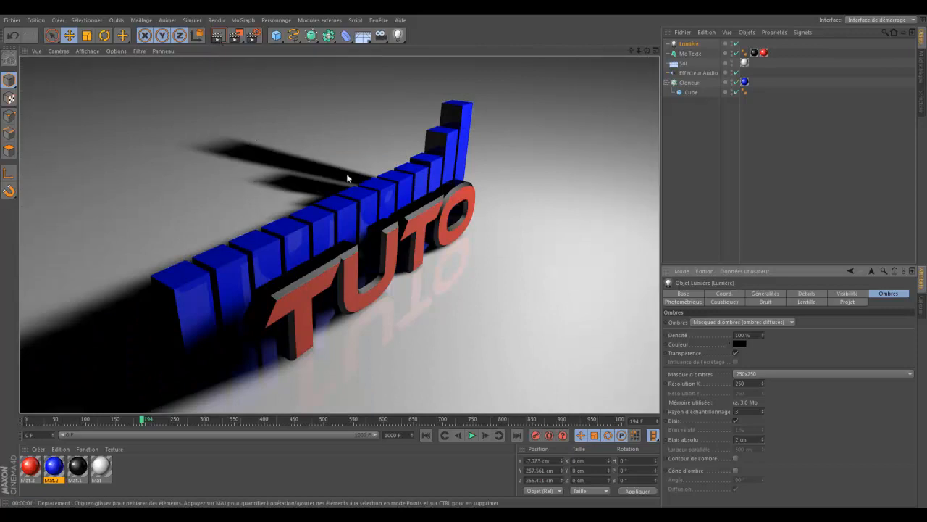
left_click(465, 258)
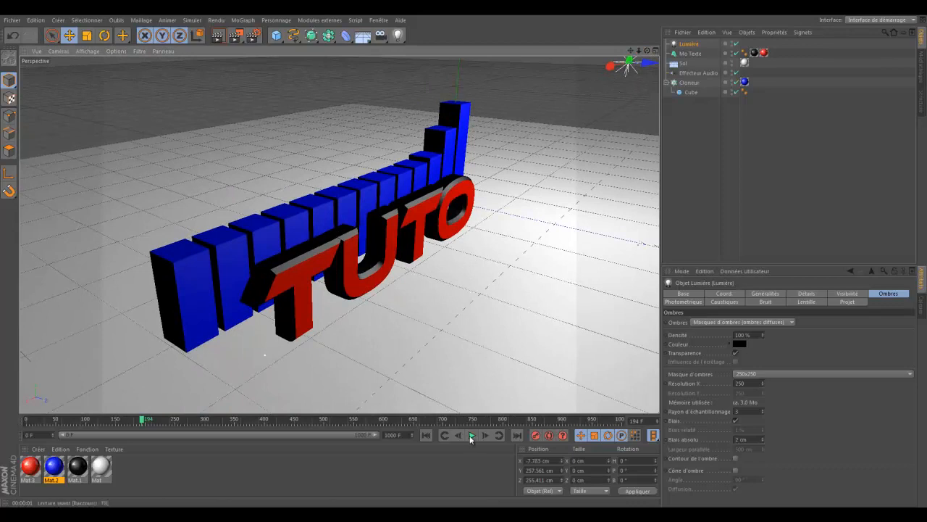
left_click(220, 37)
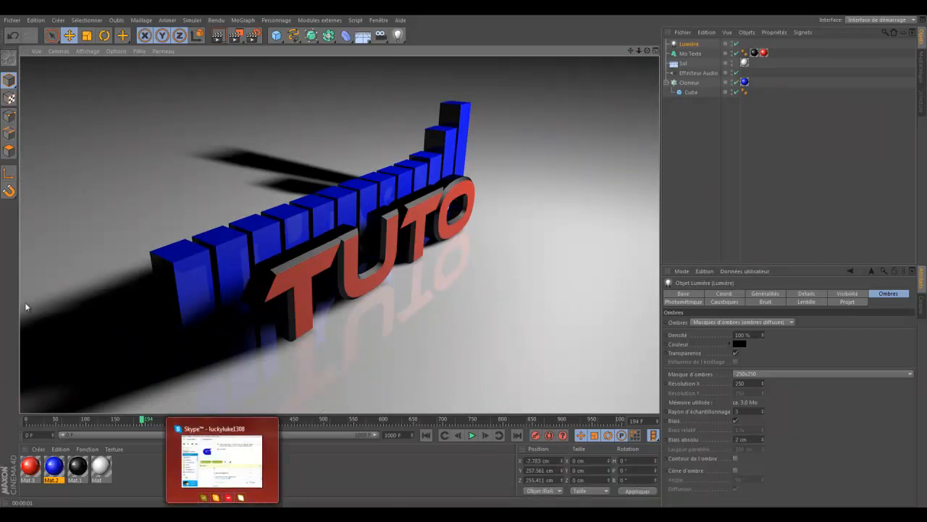
left_click(536, 215)
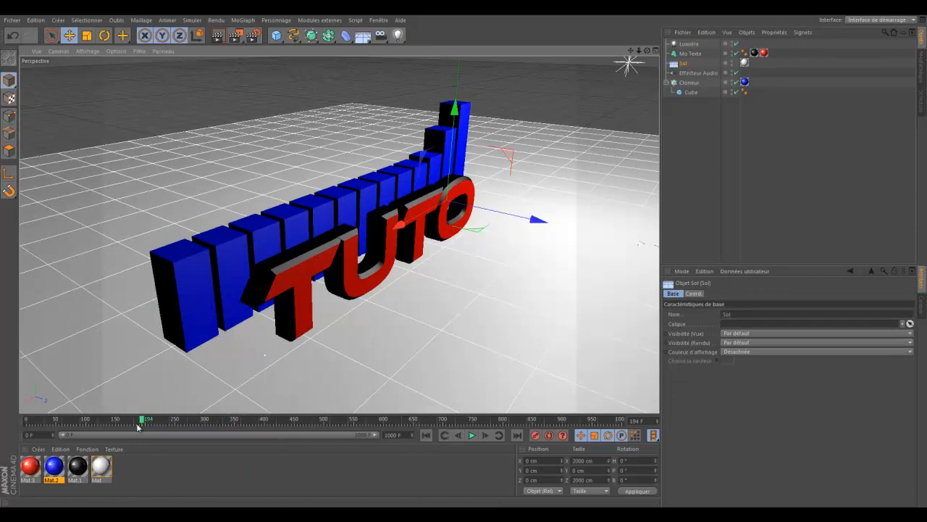
left_click_drag(141, 418, 2, 407)
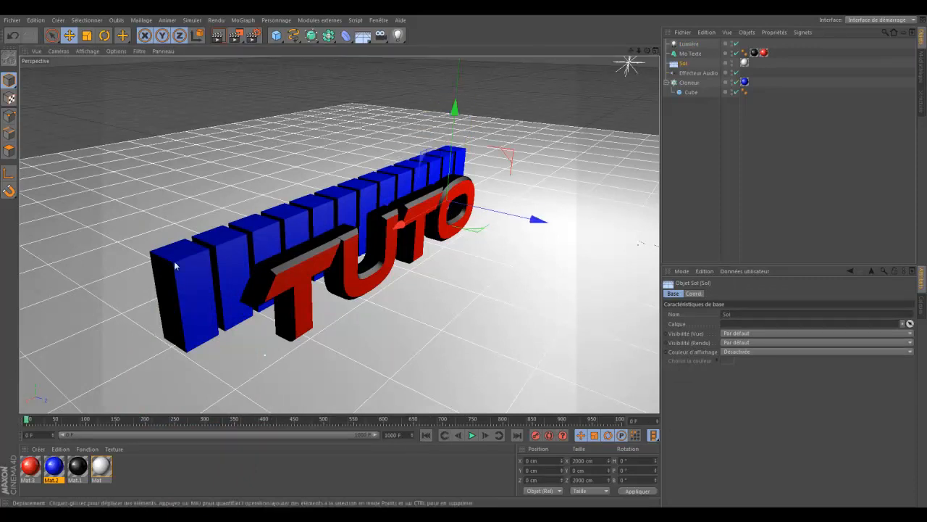
- Apply the Film/Video output preset HDV/HDTV 720 29.97 in the render settings
left_click(253, 35)
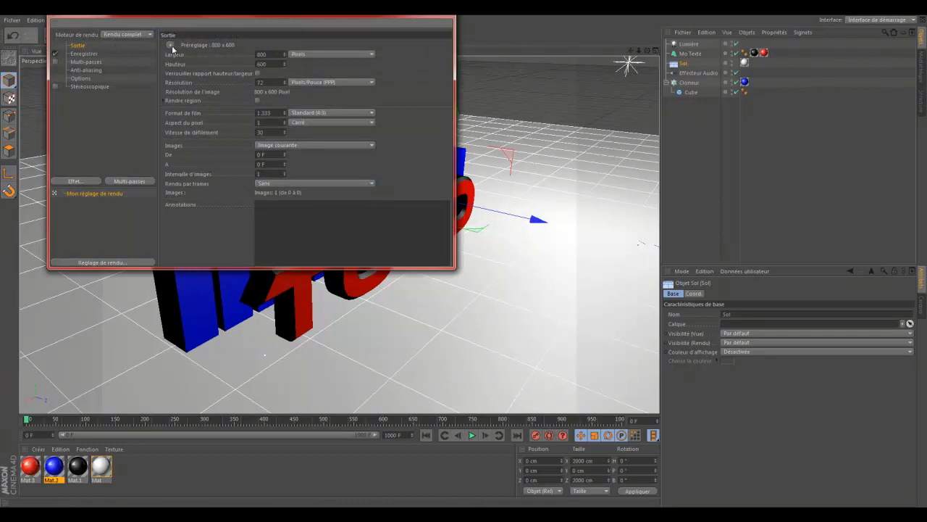
left_click(172, 46)
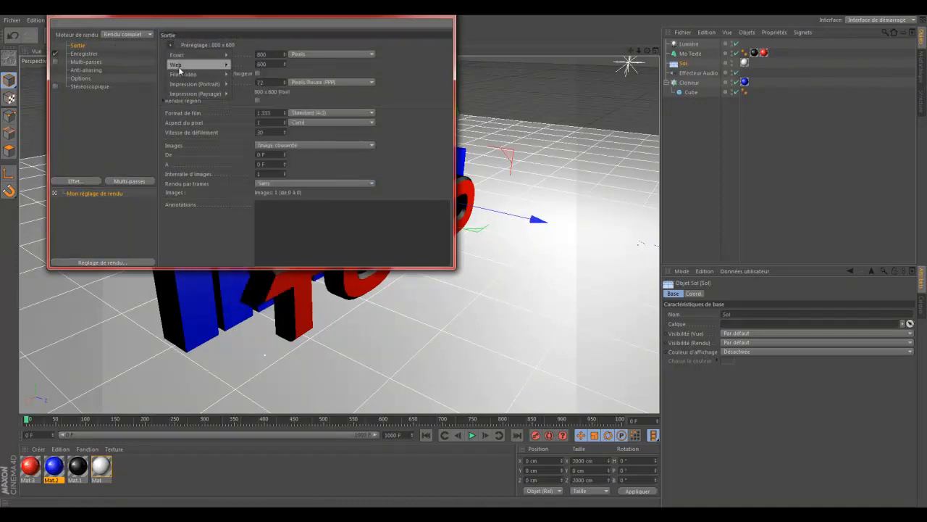
left_click(232, 168)
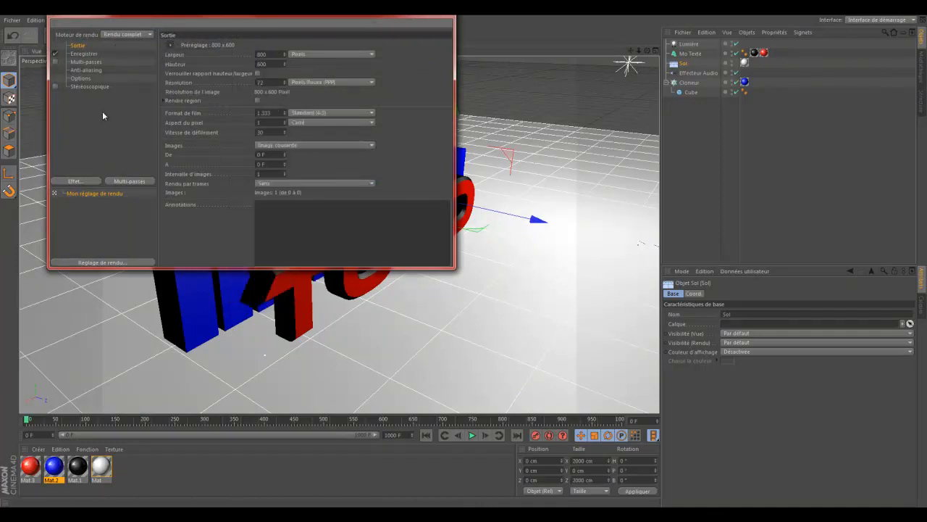
left_click_drag(207, 16, 320, 94)
left_click(284, 125)
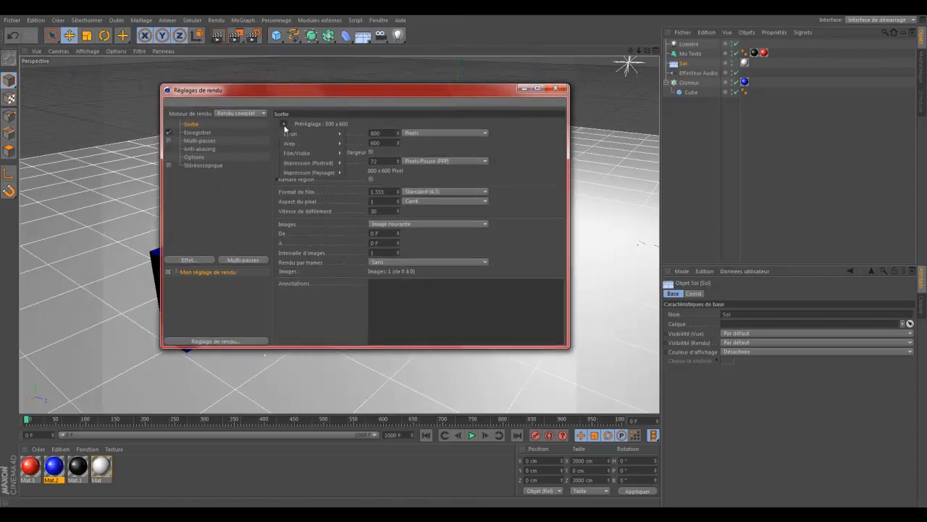
mouse_move(300, 152)
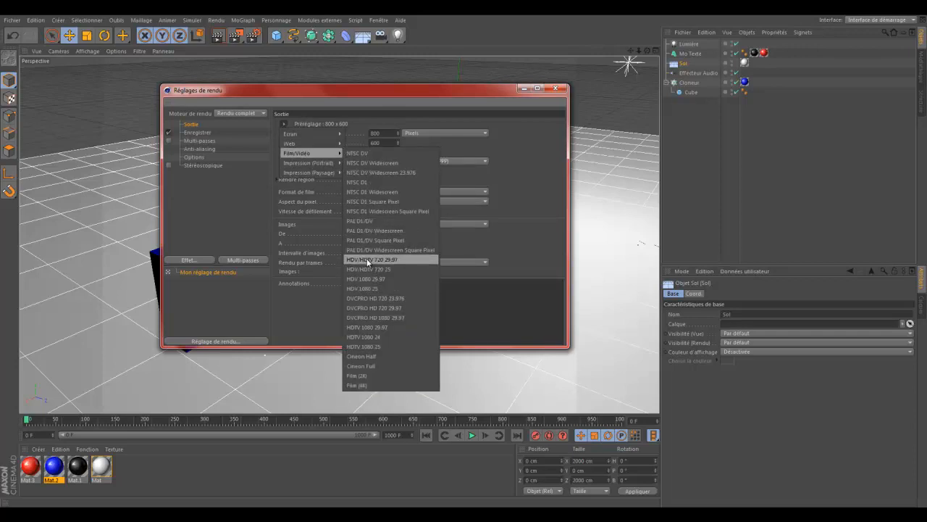
left_click(397, 259)
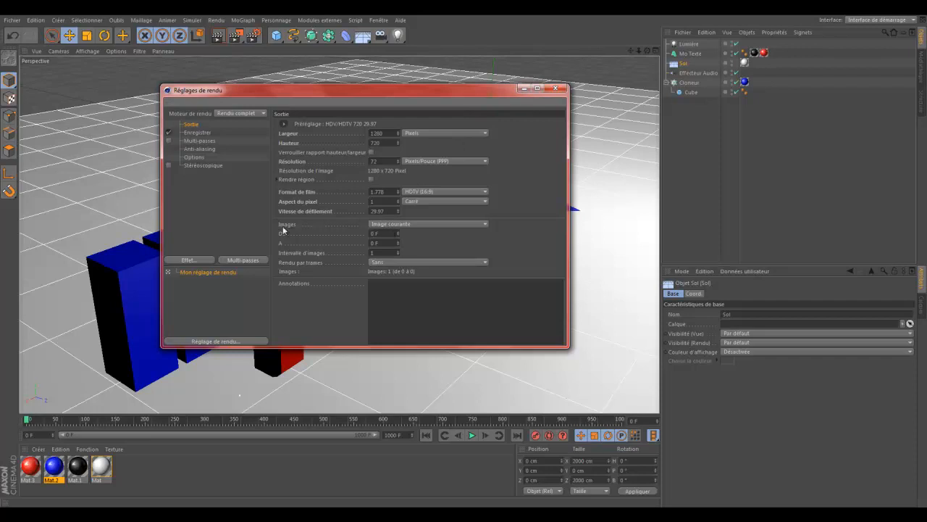
- Review the rendered frame range options and set the format for saving the render to Film AVI
left_click(375, 225)
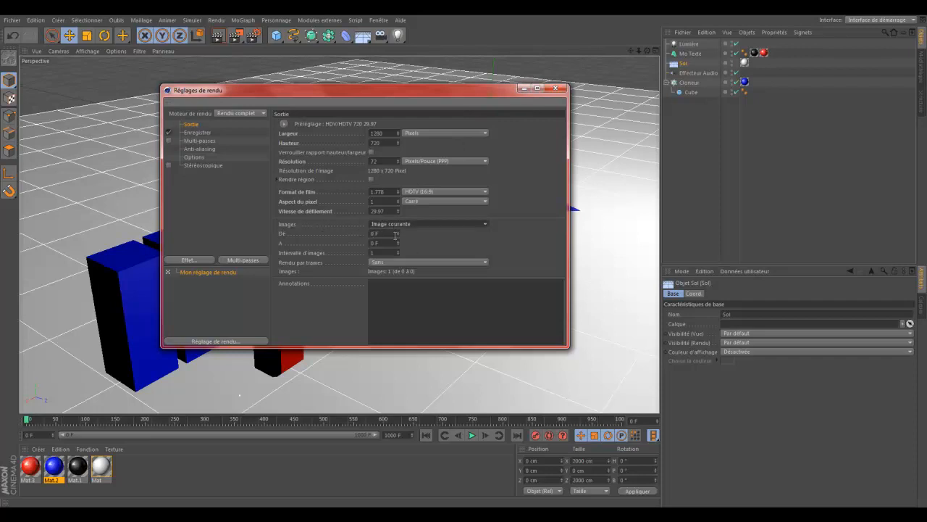
left_click(391, 253)
left_click(198, 134)
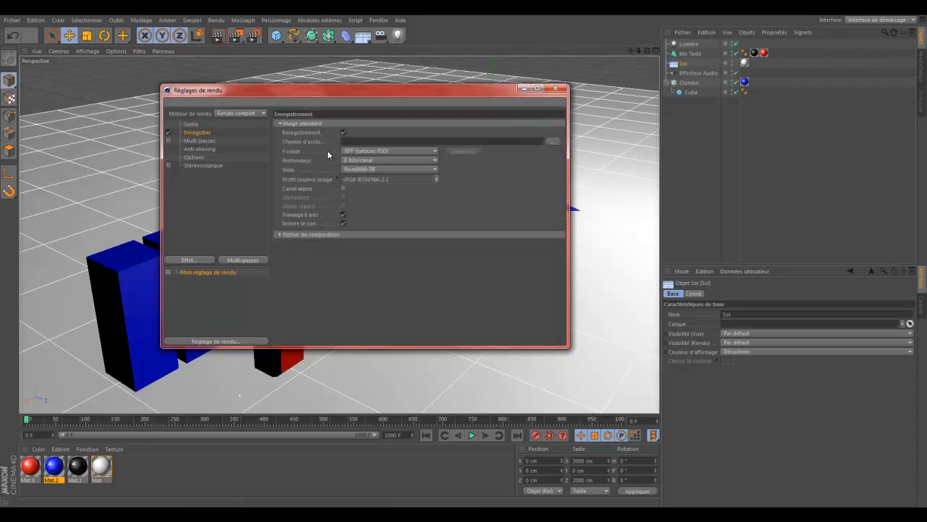
left_click(409, 149)
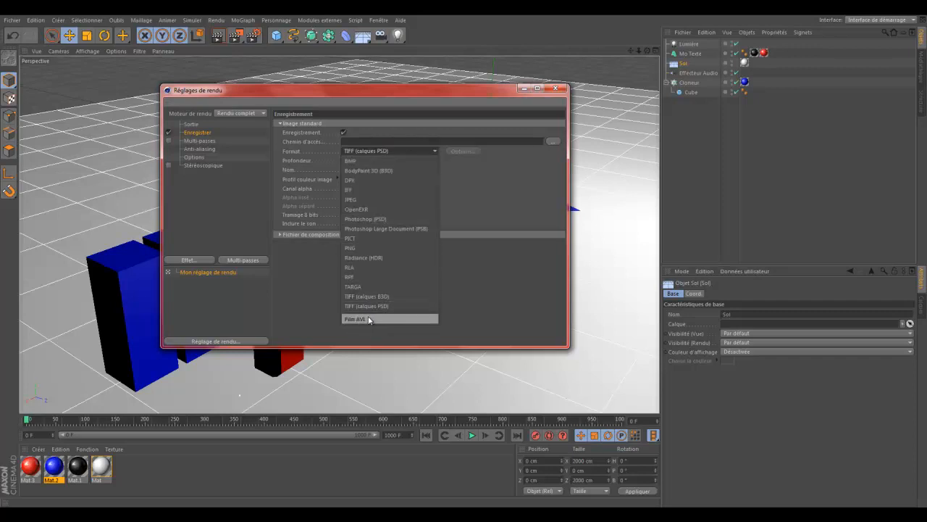
left_click(346, 318)
- Browse the sauvegarde folder for the render's output path and close the render settings
left_click(553, 141)
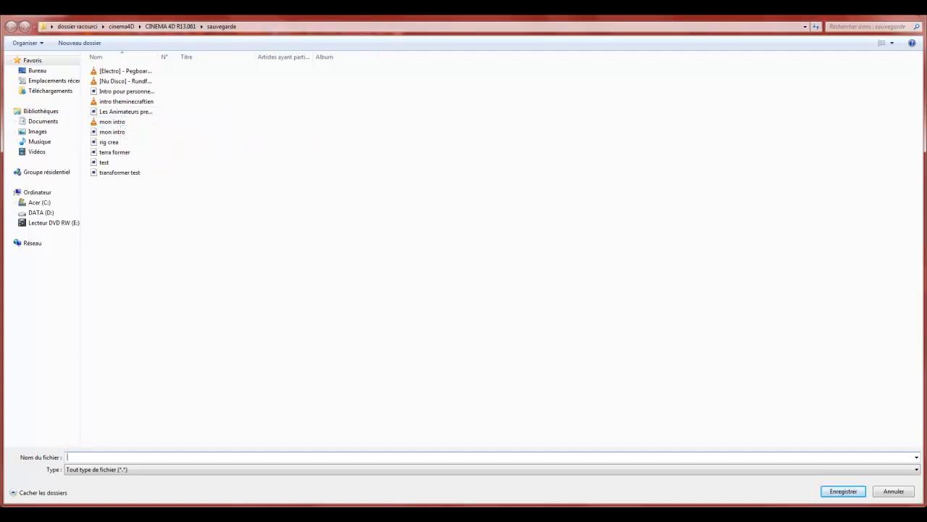
left_click(105, 123)
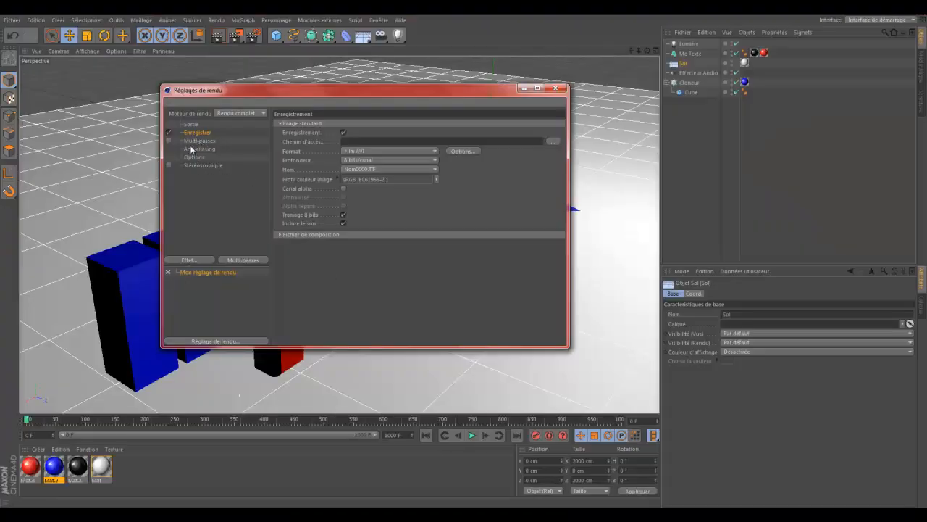
left_click(554, 88)
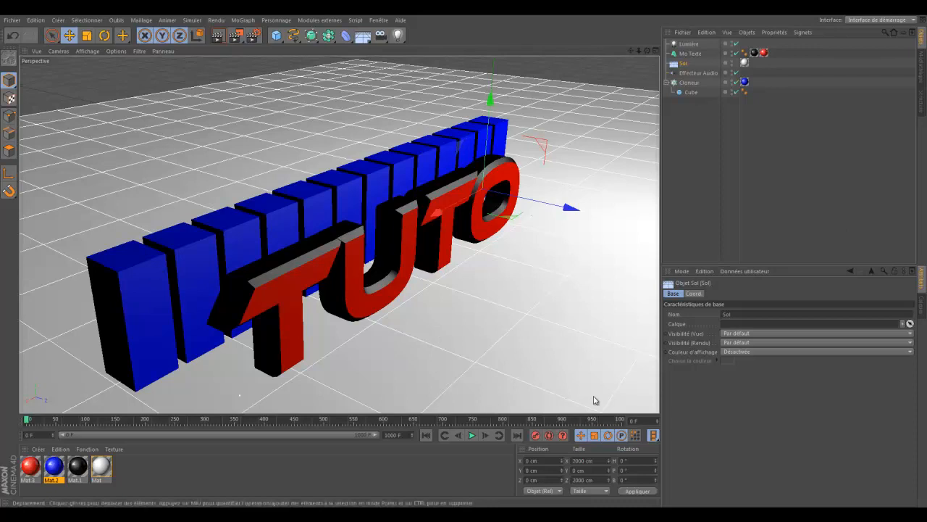
- Preview the animation in a wider view and set the timeline's end frame to 500
left_click(473, 435)
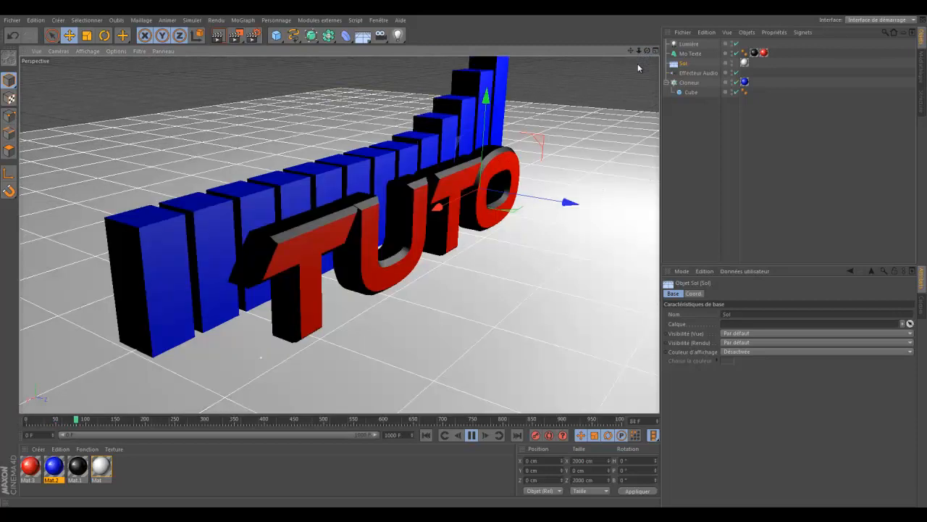
mouse_move(639, 51)
left_mouse_down()
mouse_move(466, 262)
mouse_move(640, 52)
left_mouse_up()
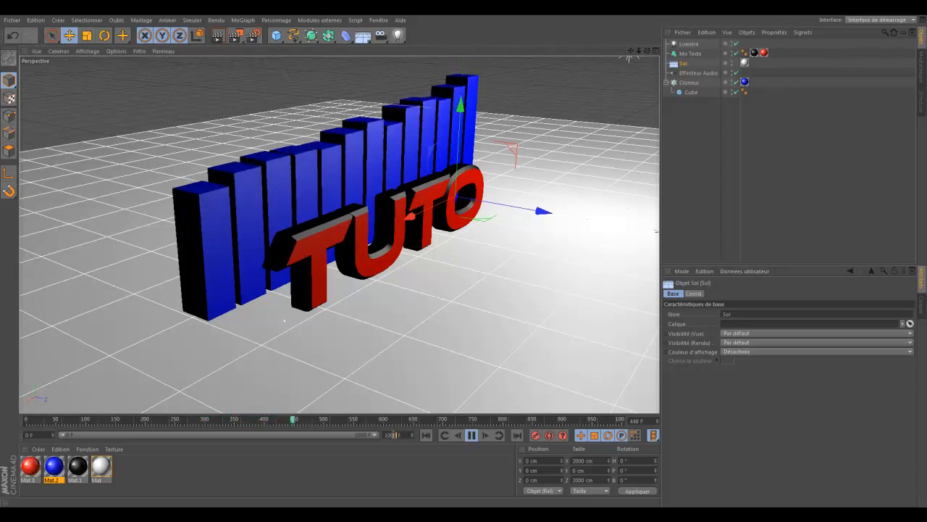
type("500")
key("Return")
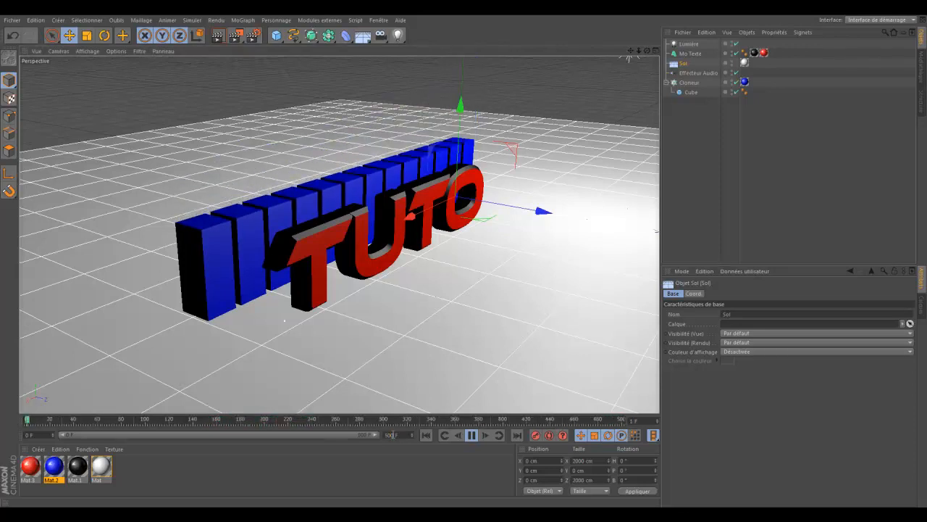
left_click(472, 435)
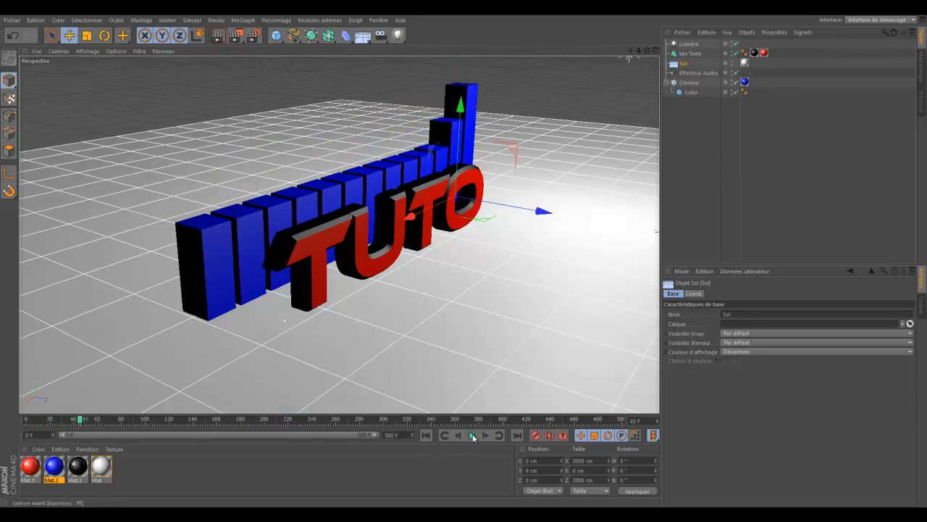
- Set the timeline's end frame to 490 and return the timeline to frame 0
double_click(402, 437)
double_click(402, 437)
type("490")
key("Return")
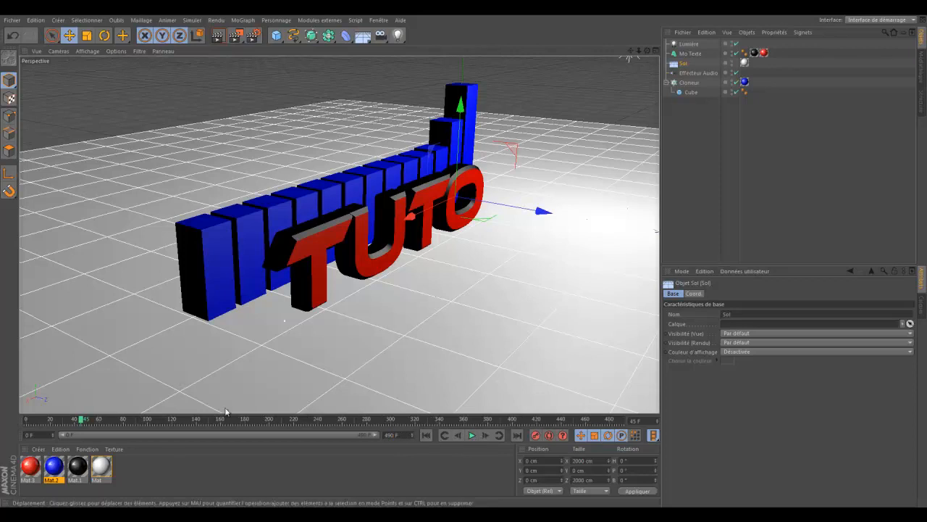
left_click_drag(80, 421, 1, 426)
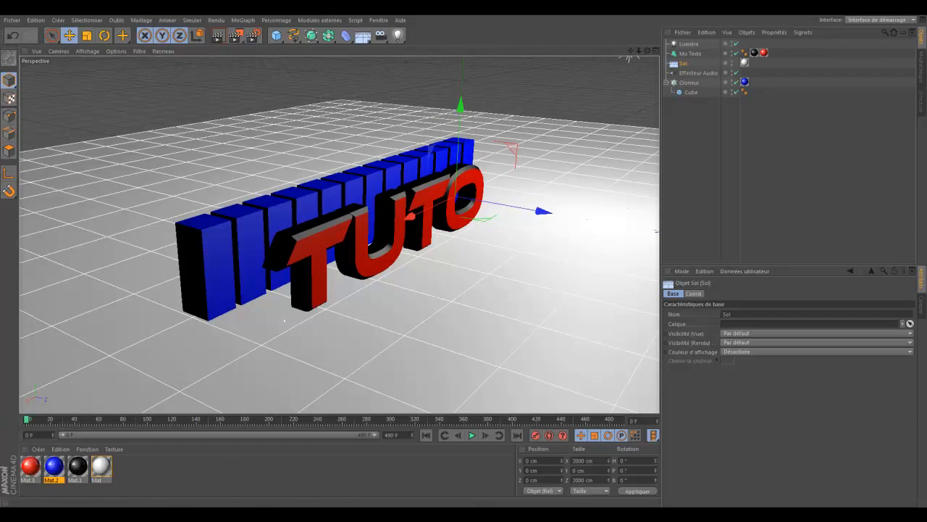
- Select the audio effector, preview the first frames of the animation with its frequency graph, and return to frame 0
left_click(299, 502)
left_click(698, 73)
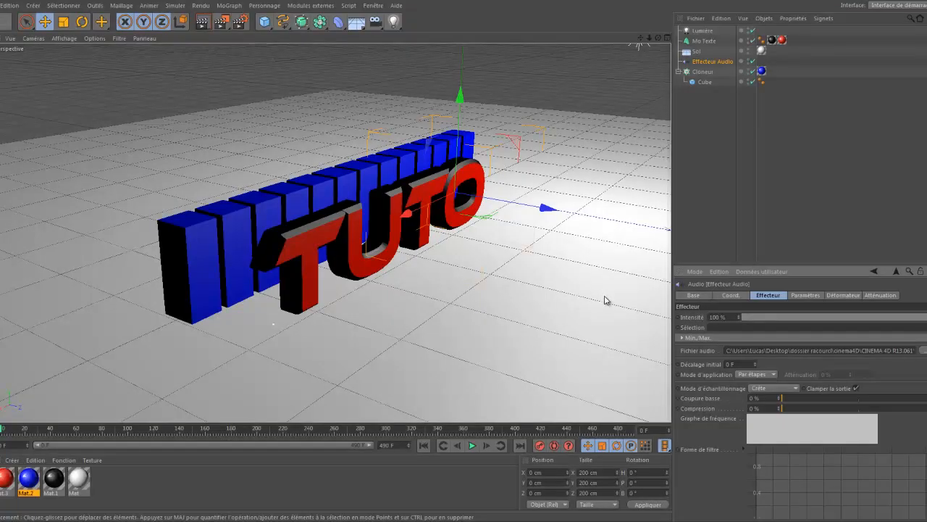
left_click(472, 446)
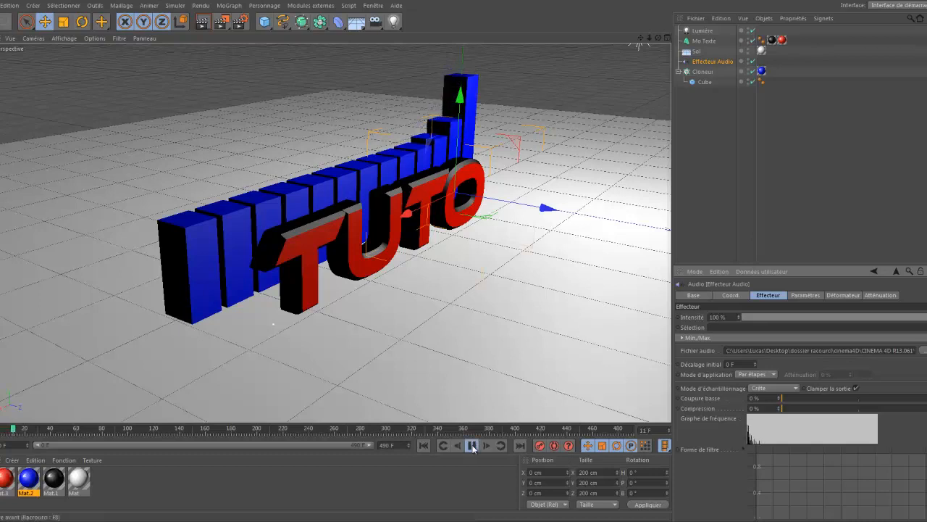
left_click(472, 445)
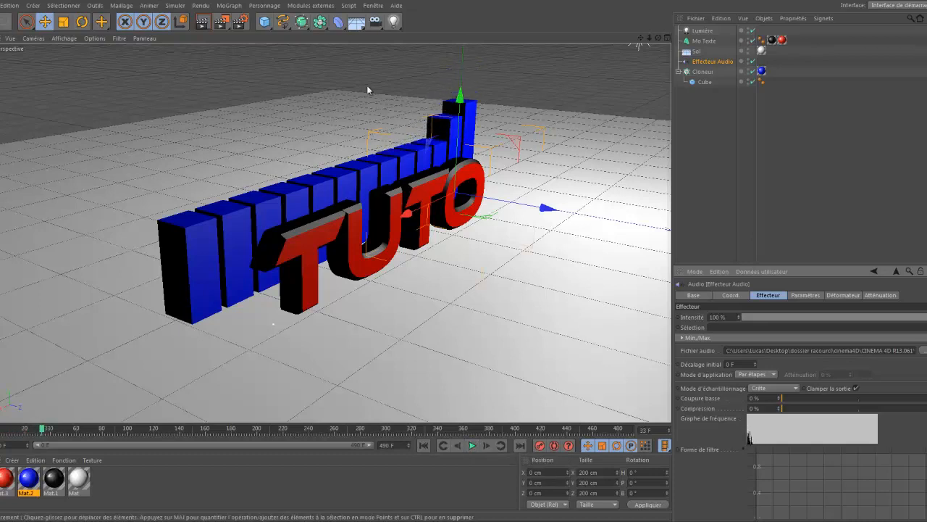
left_click(472, 446)
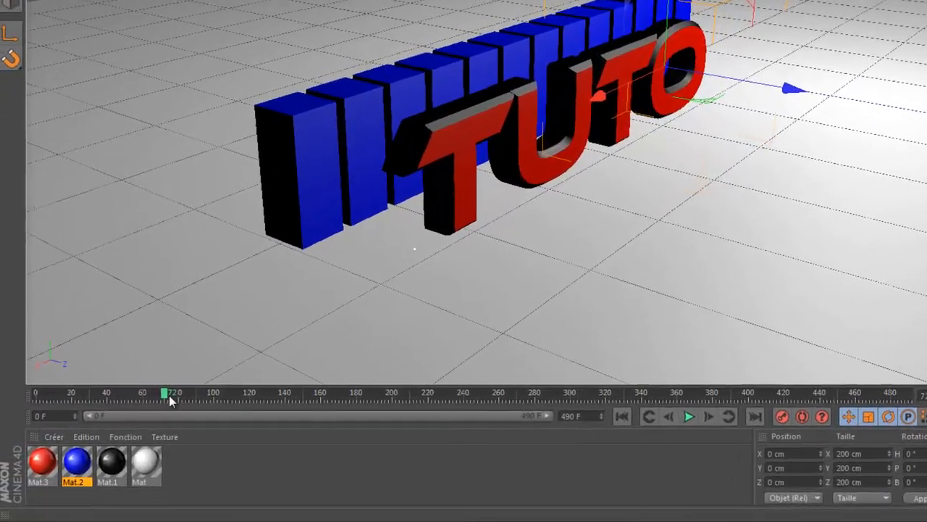
left_click_drag(107, 423, 0, 418)
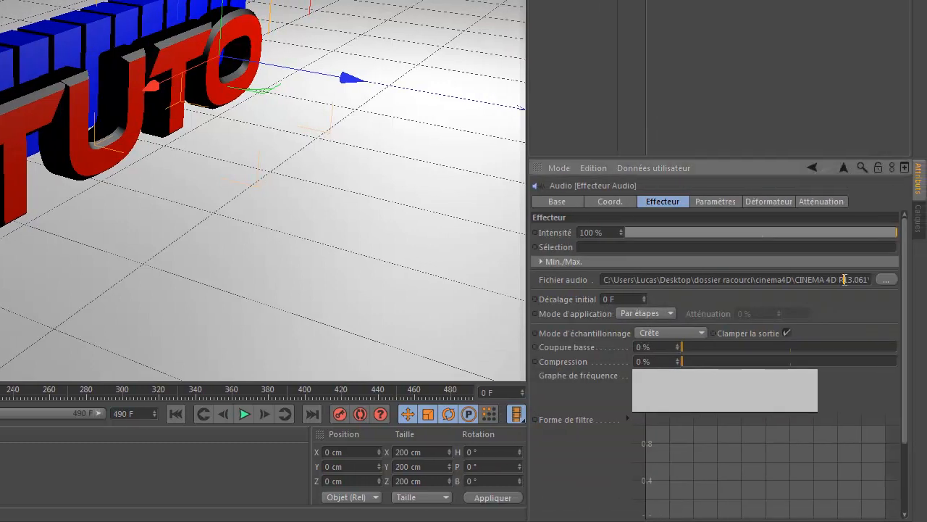
- Inspect the audio effector's audio file path and its parameter and deformer settings
double_click(845, 280)
left_click(652, 294)
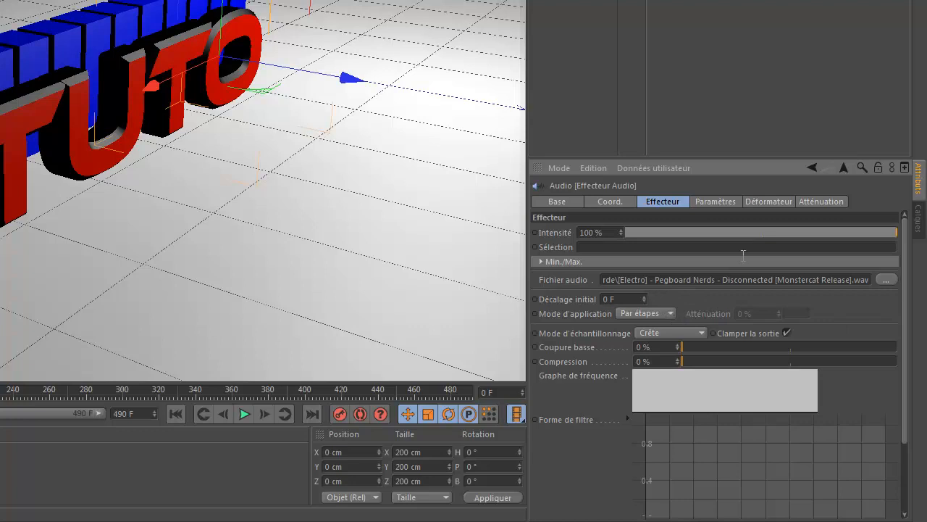
left_click(716, 202)
left_click(676, 206)
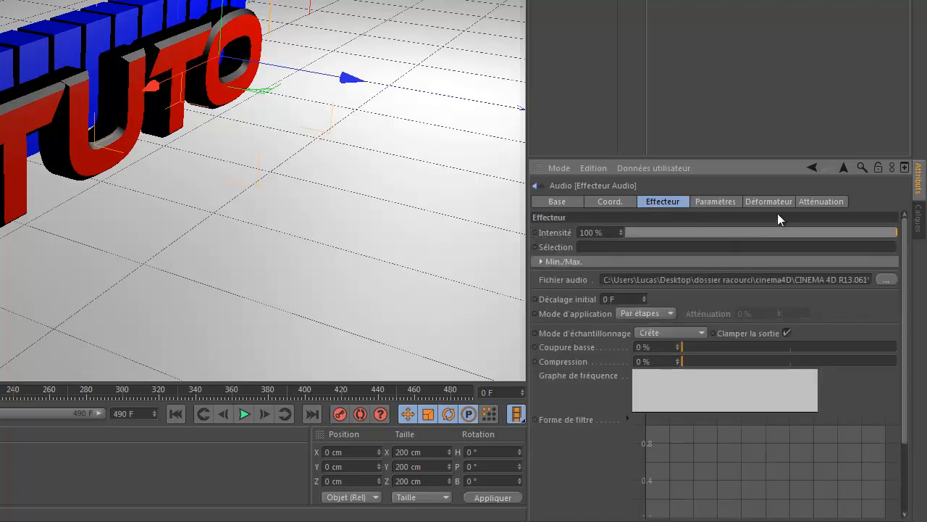
left_click(765, 202)
left_click(716, 201)
left_click(663, 202)
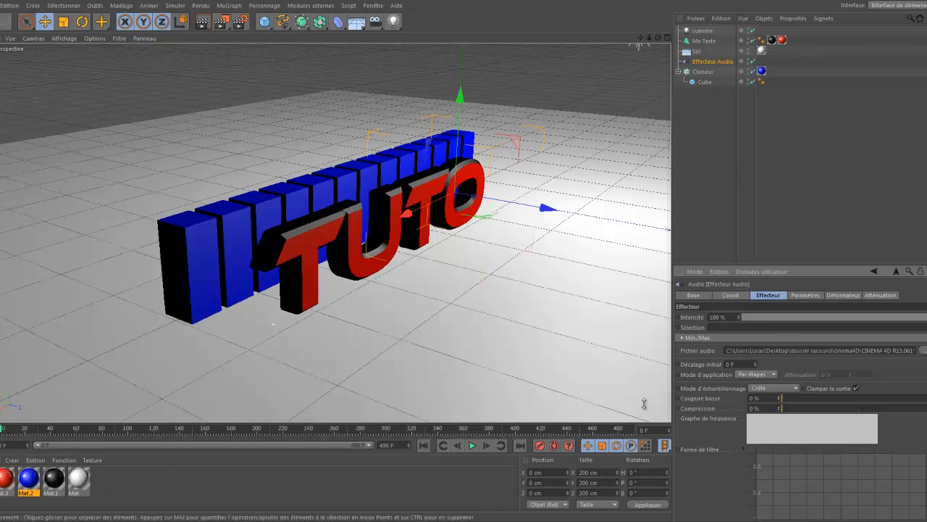
- Play the opening frames to check the columns' reaction to the music and rewind to the start
left_click(473, 446)
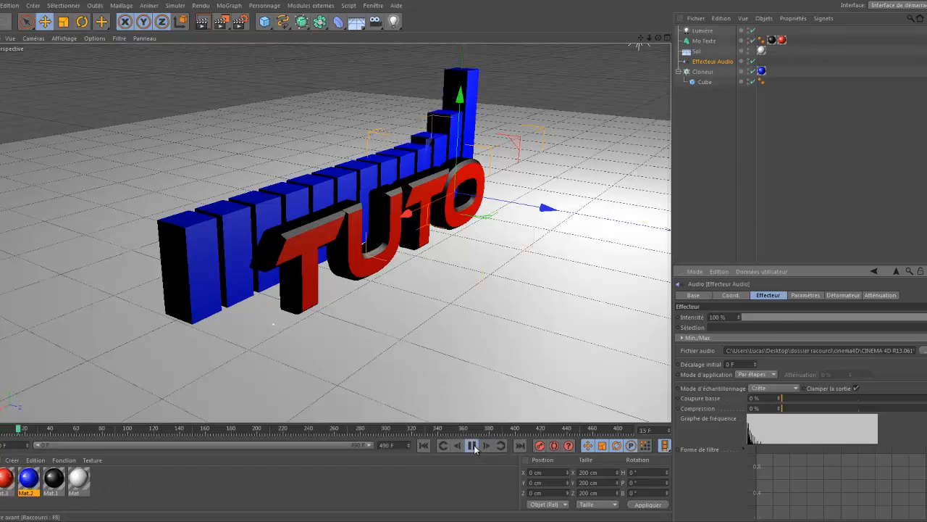
left_click(473, 447)
left_click(457, 444)
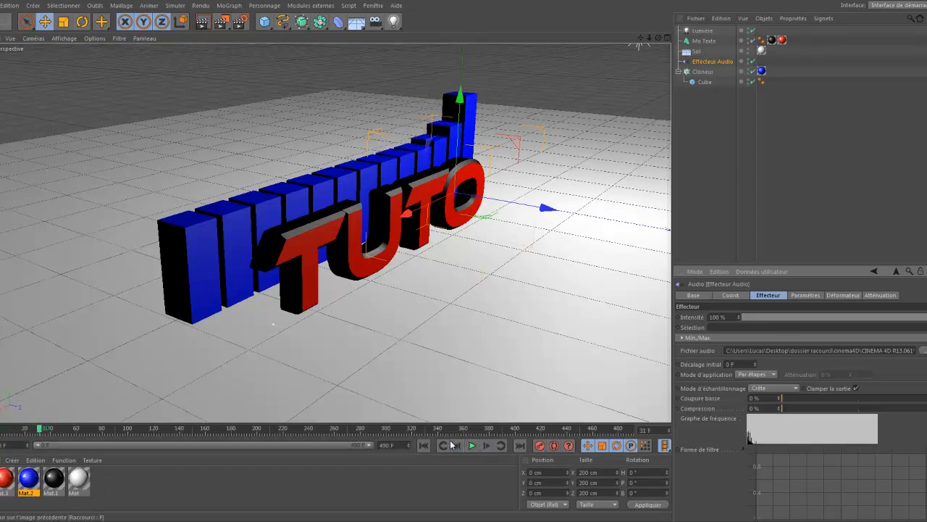
left_click(424, 445)
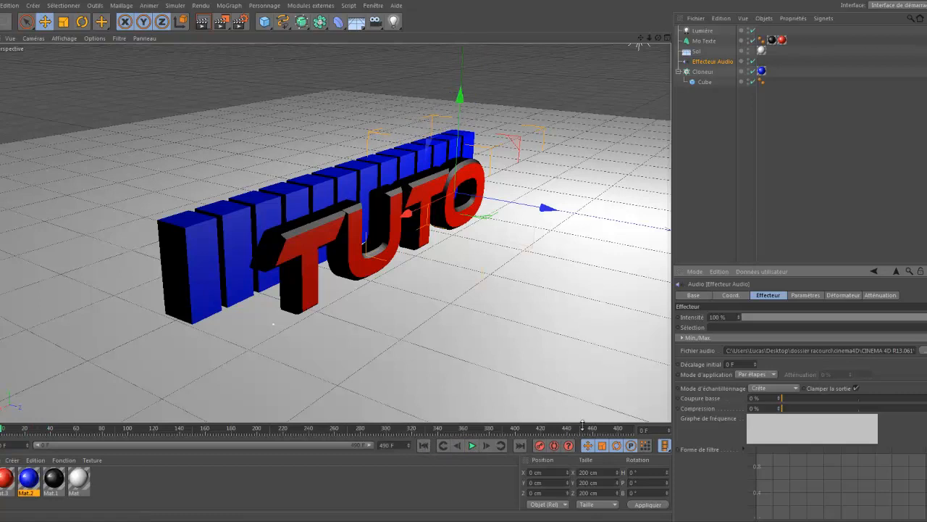
- Play the animation to about frame 42, test-render the view, and collapse the Cloner (Cloneur) hierarchy
left_click(474, 446)
left_click(474, 445)
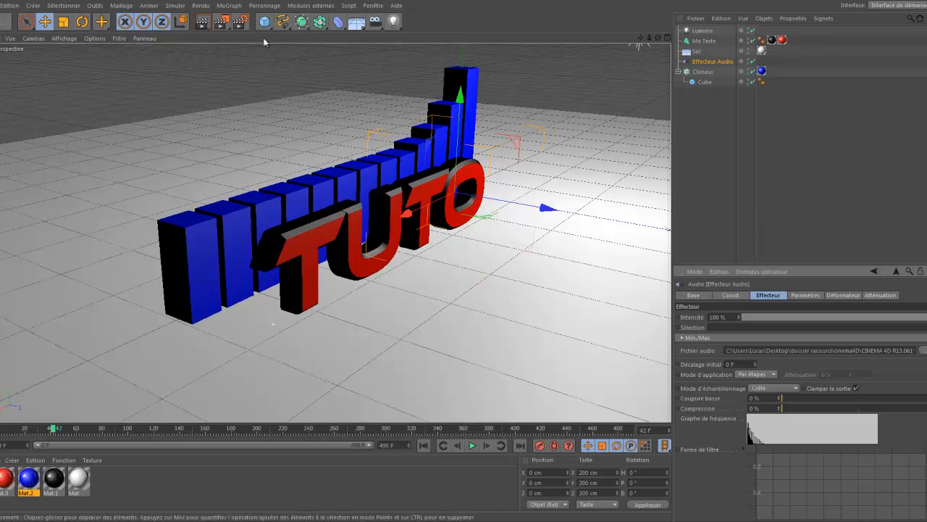
left_click(205, 25)
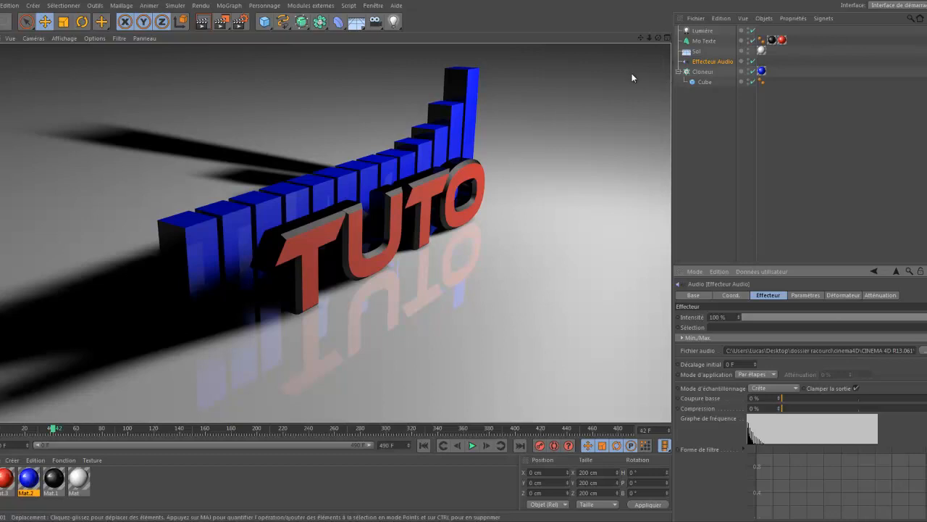
left_click(679, 71)
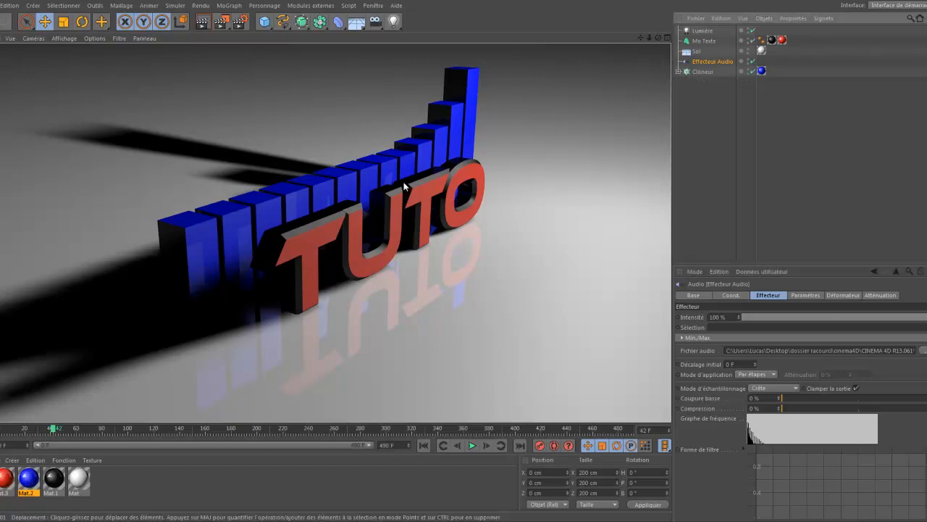